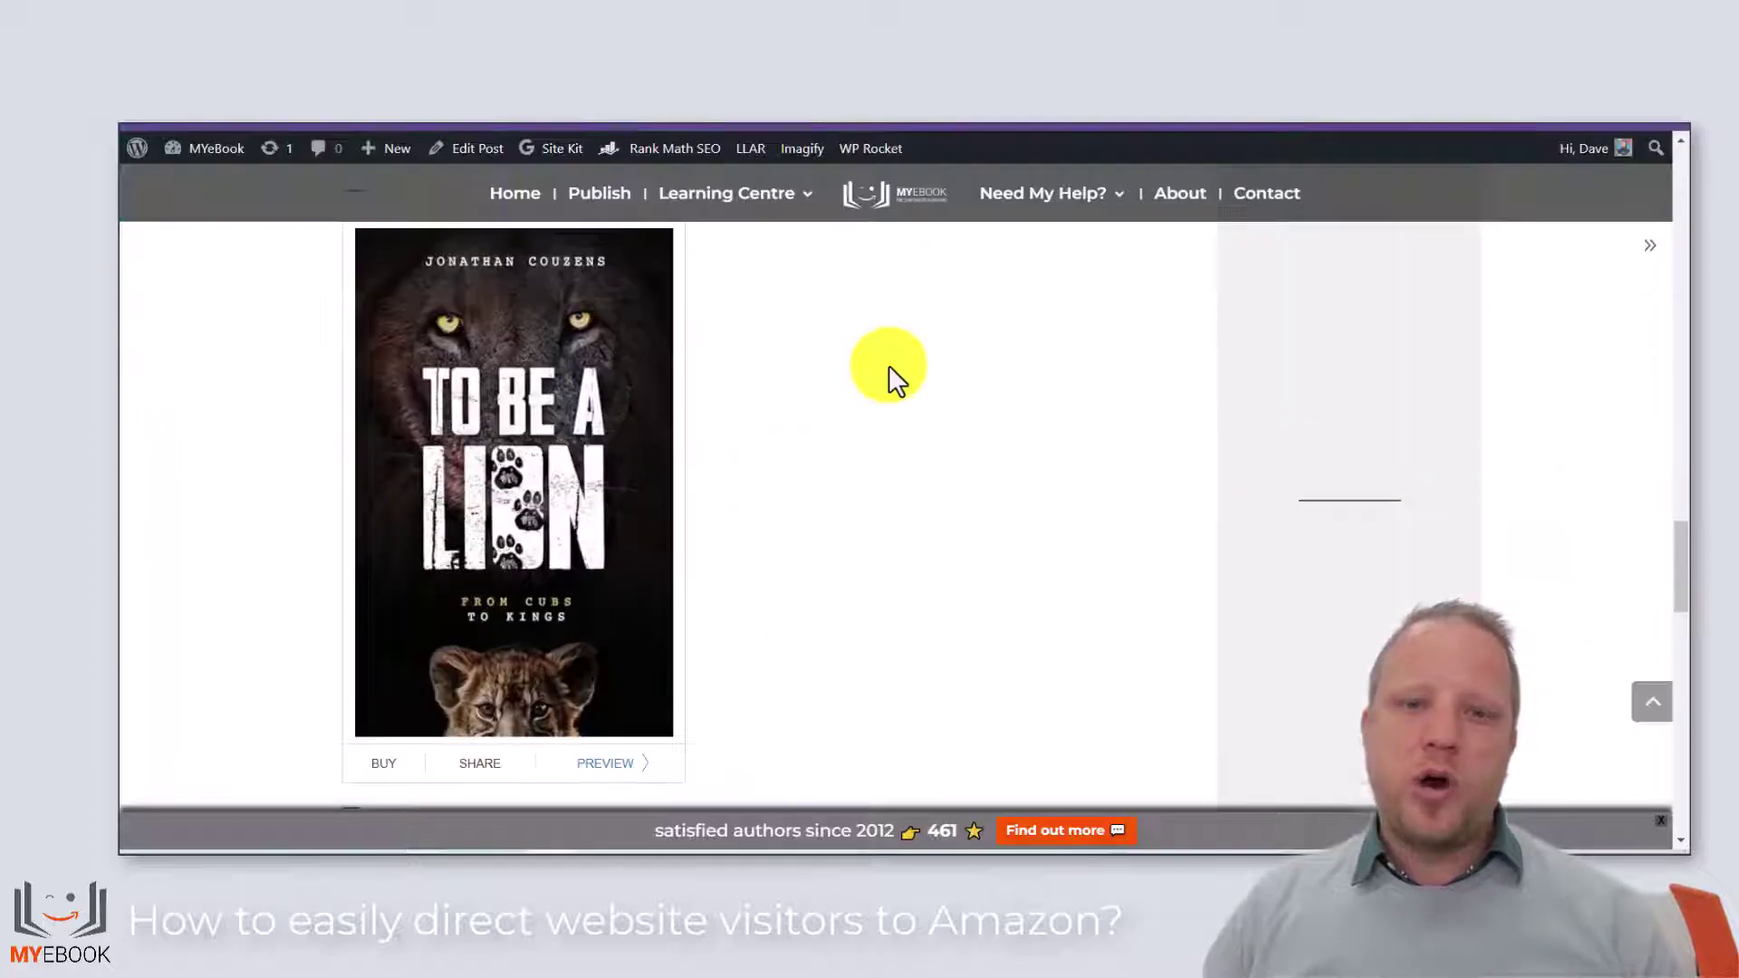
scroll(880, 523, up, 3)
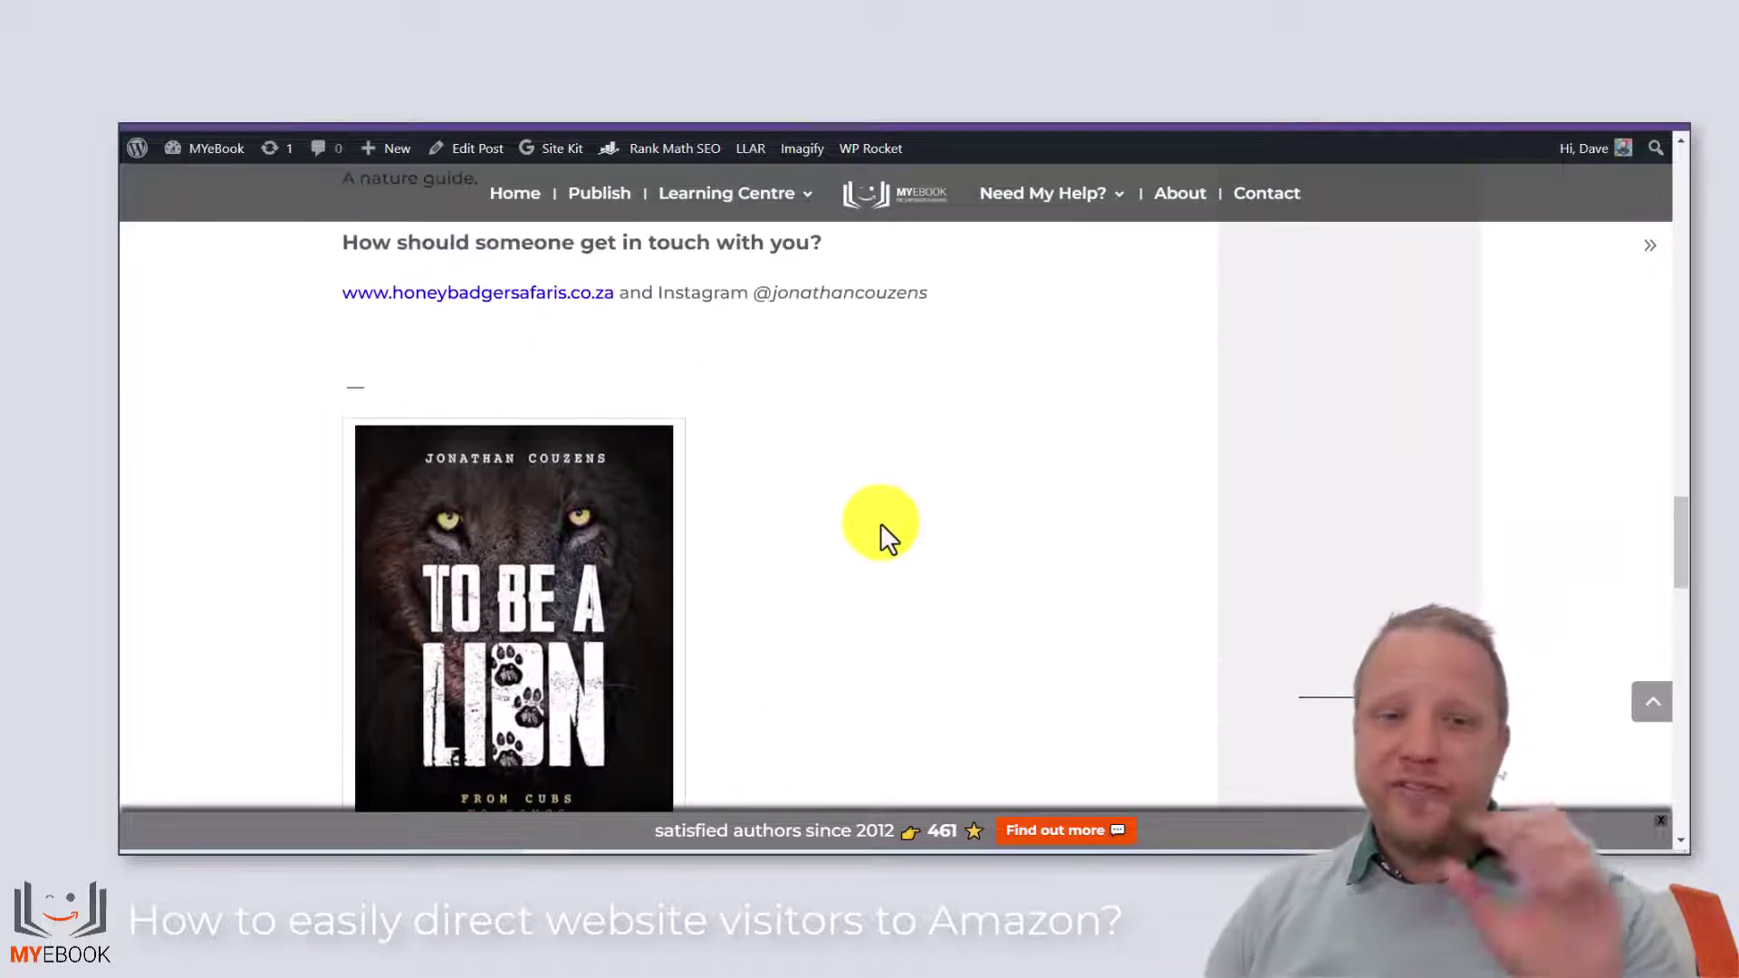
scroll(880, 523, down, 3)
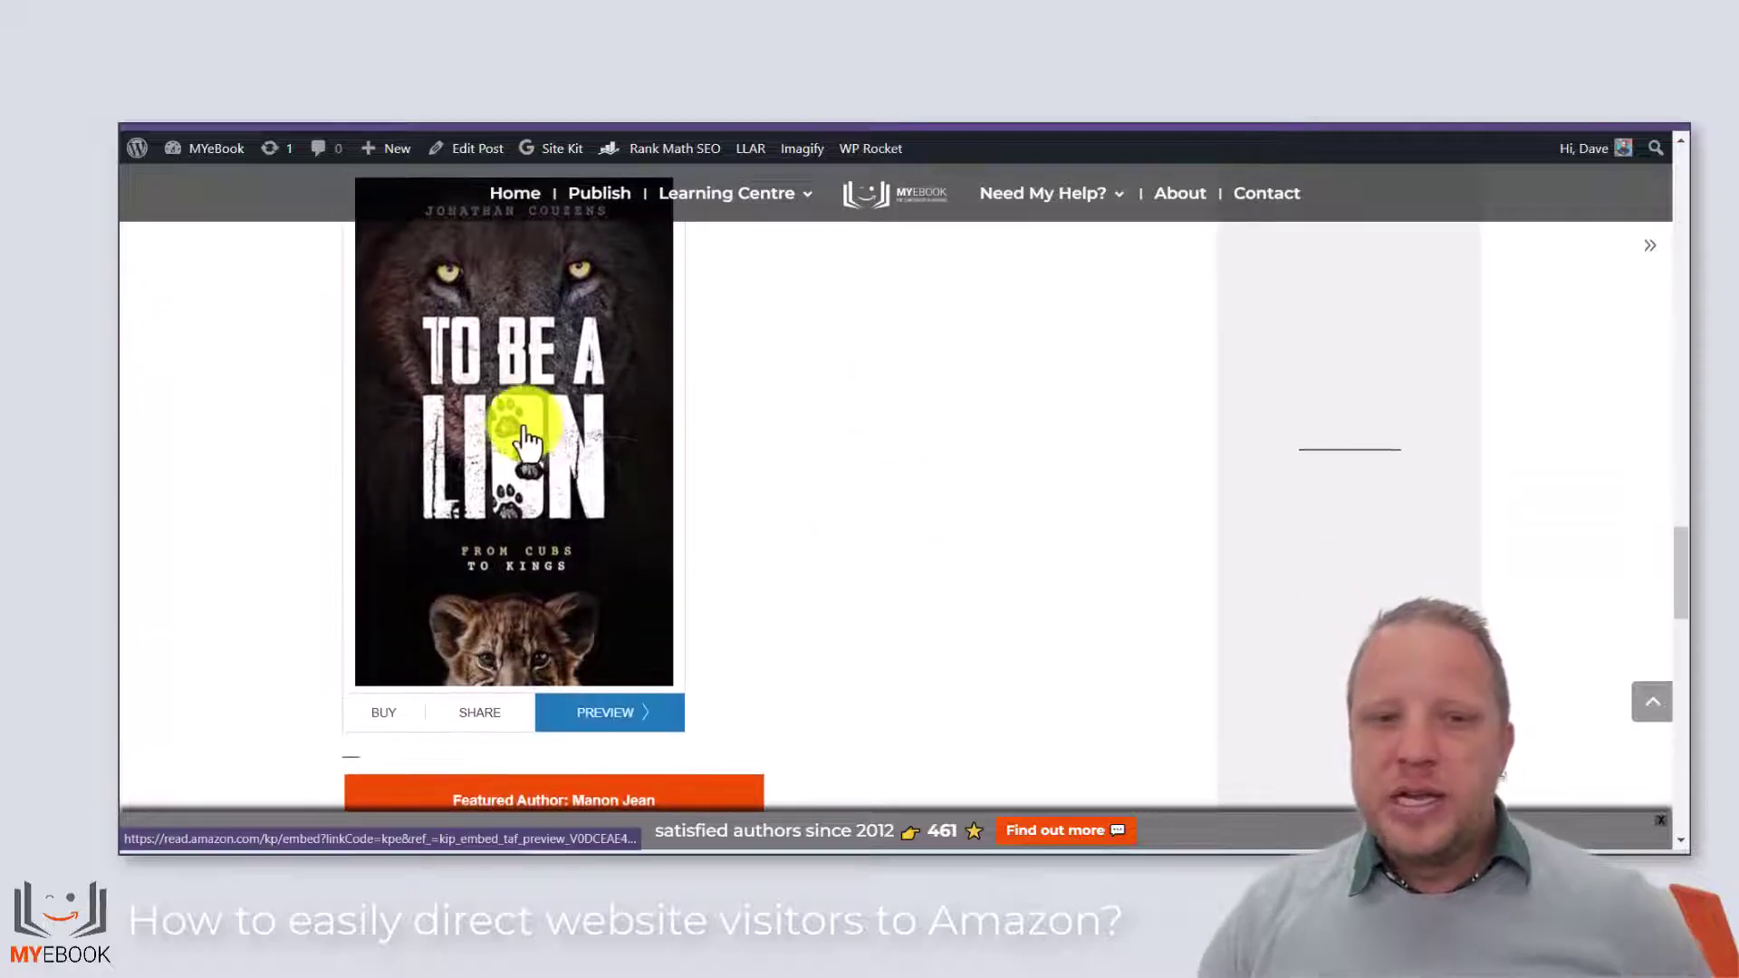
scroll(544, 416, up, 1)
scroll(570, 403, down, 1)
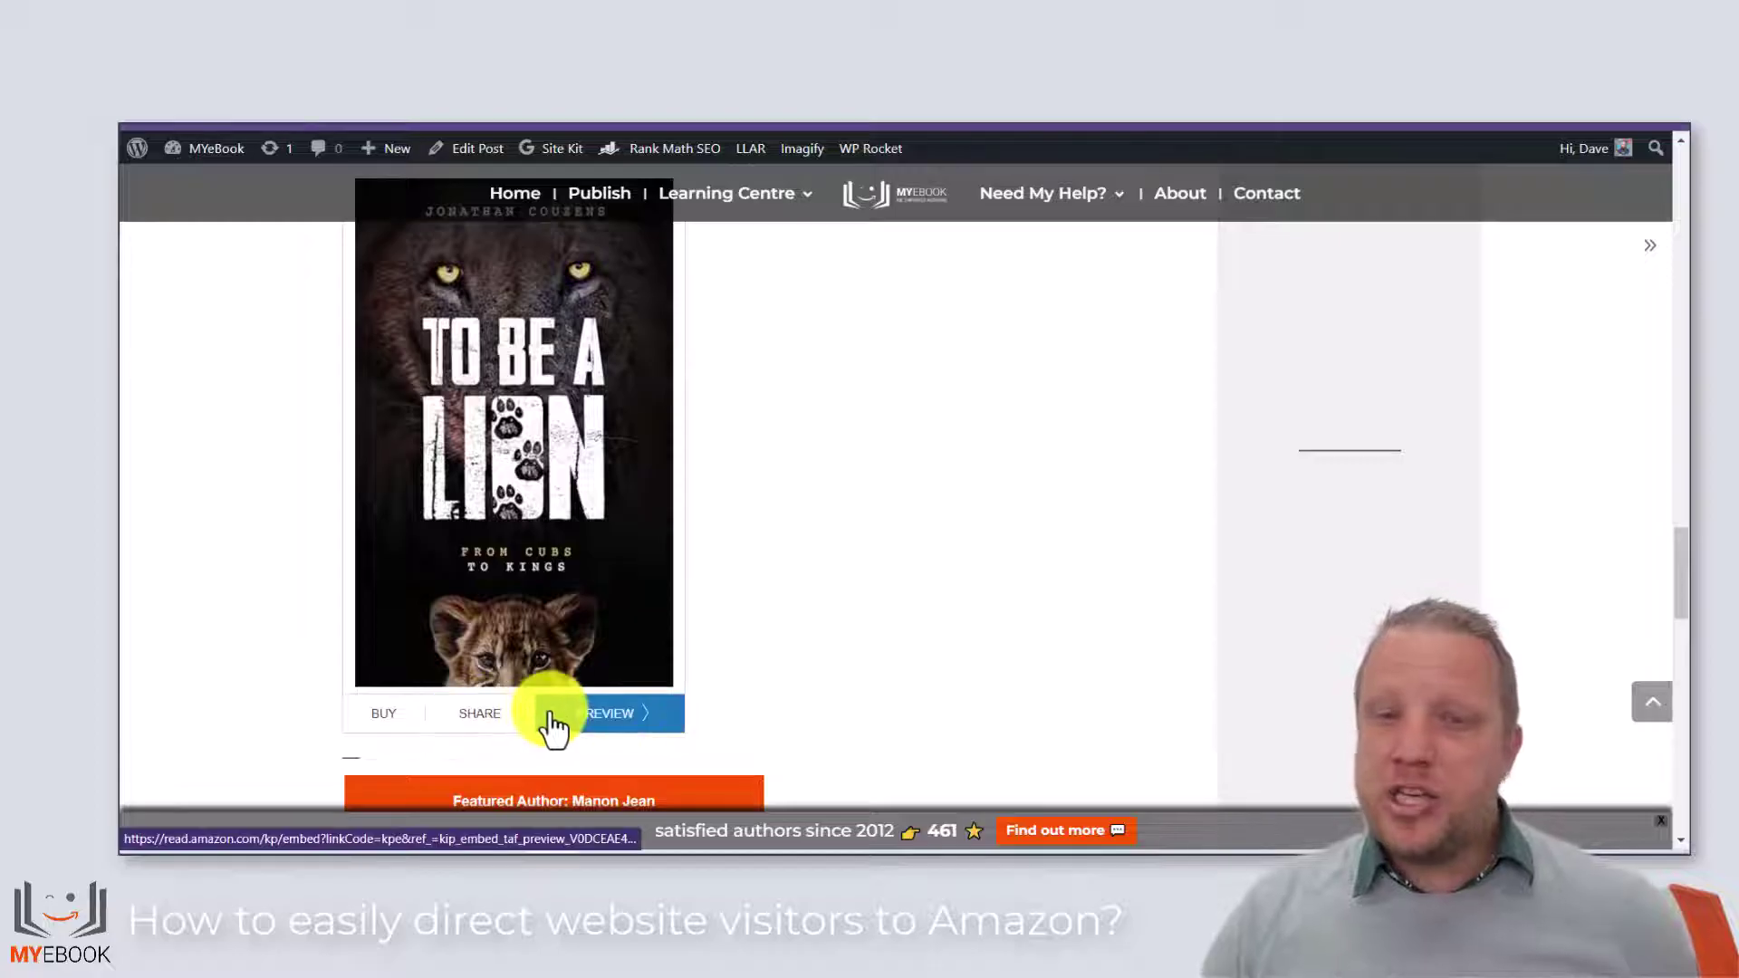
scroll(716, 689, up, 1)
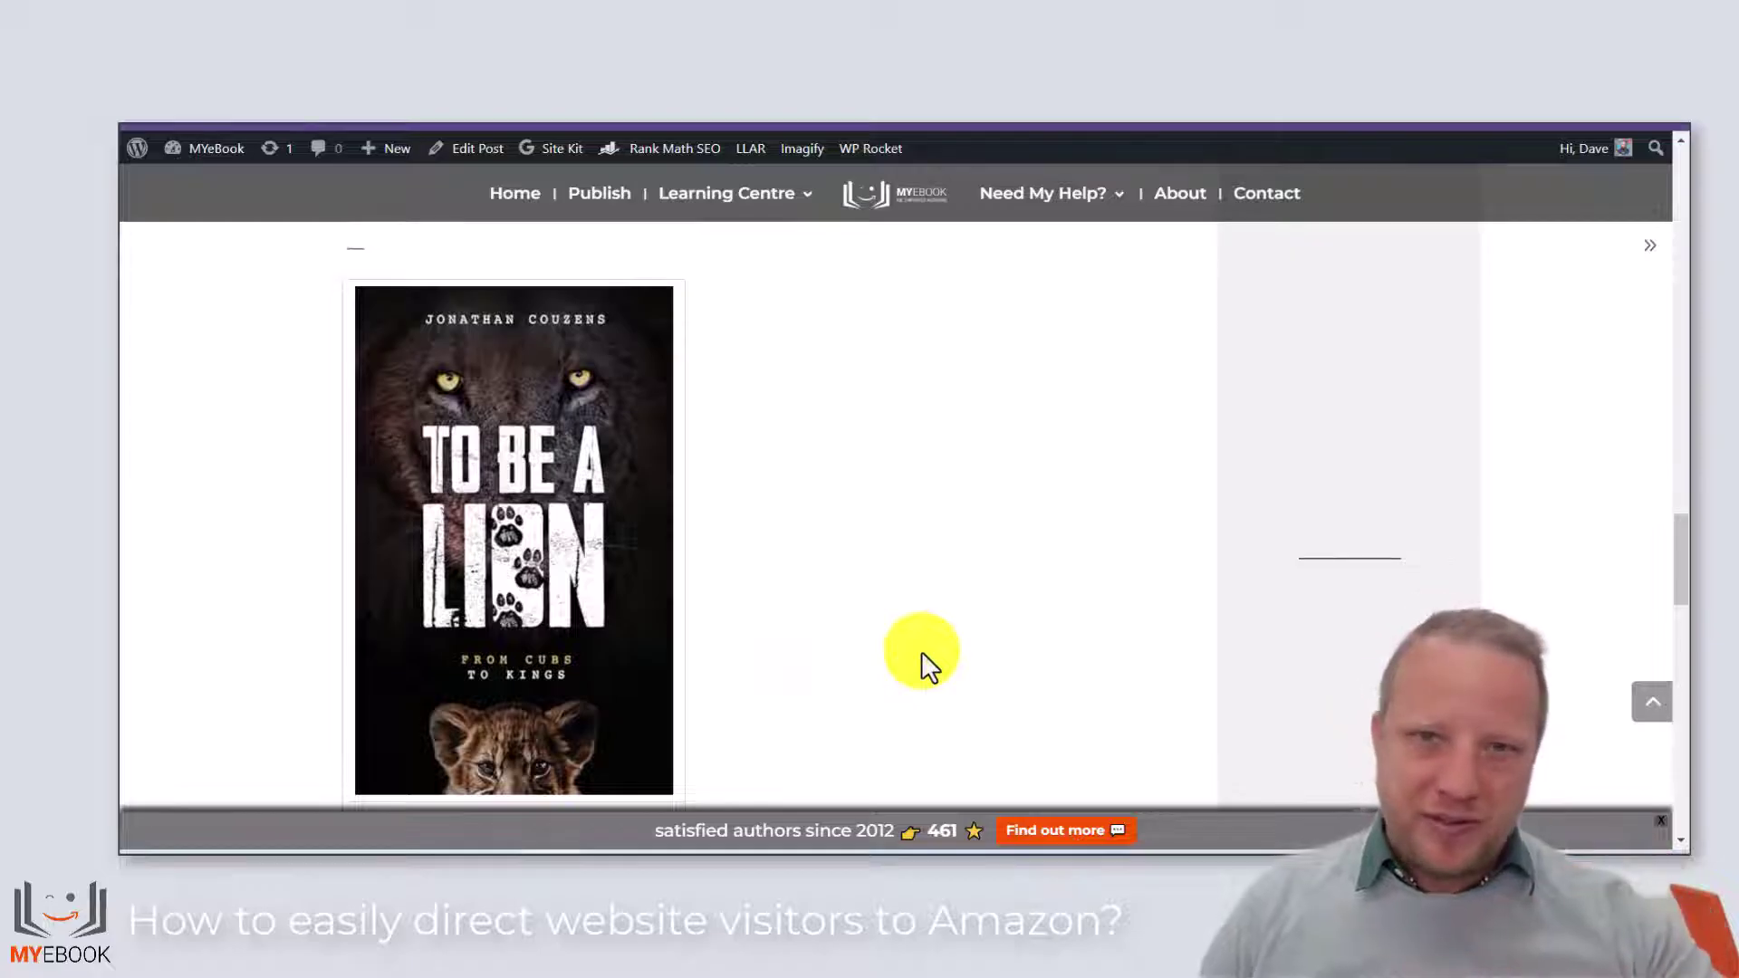
scroll(921, 651, down, 2)
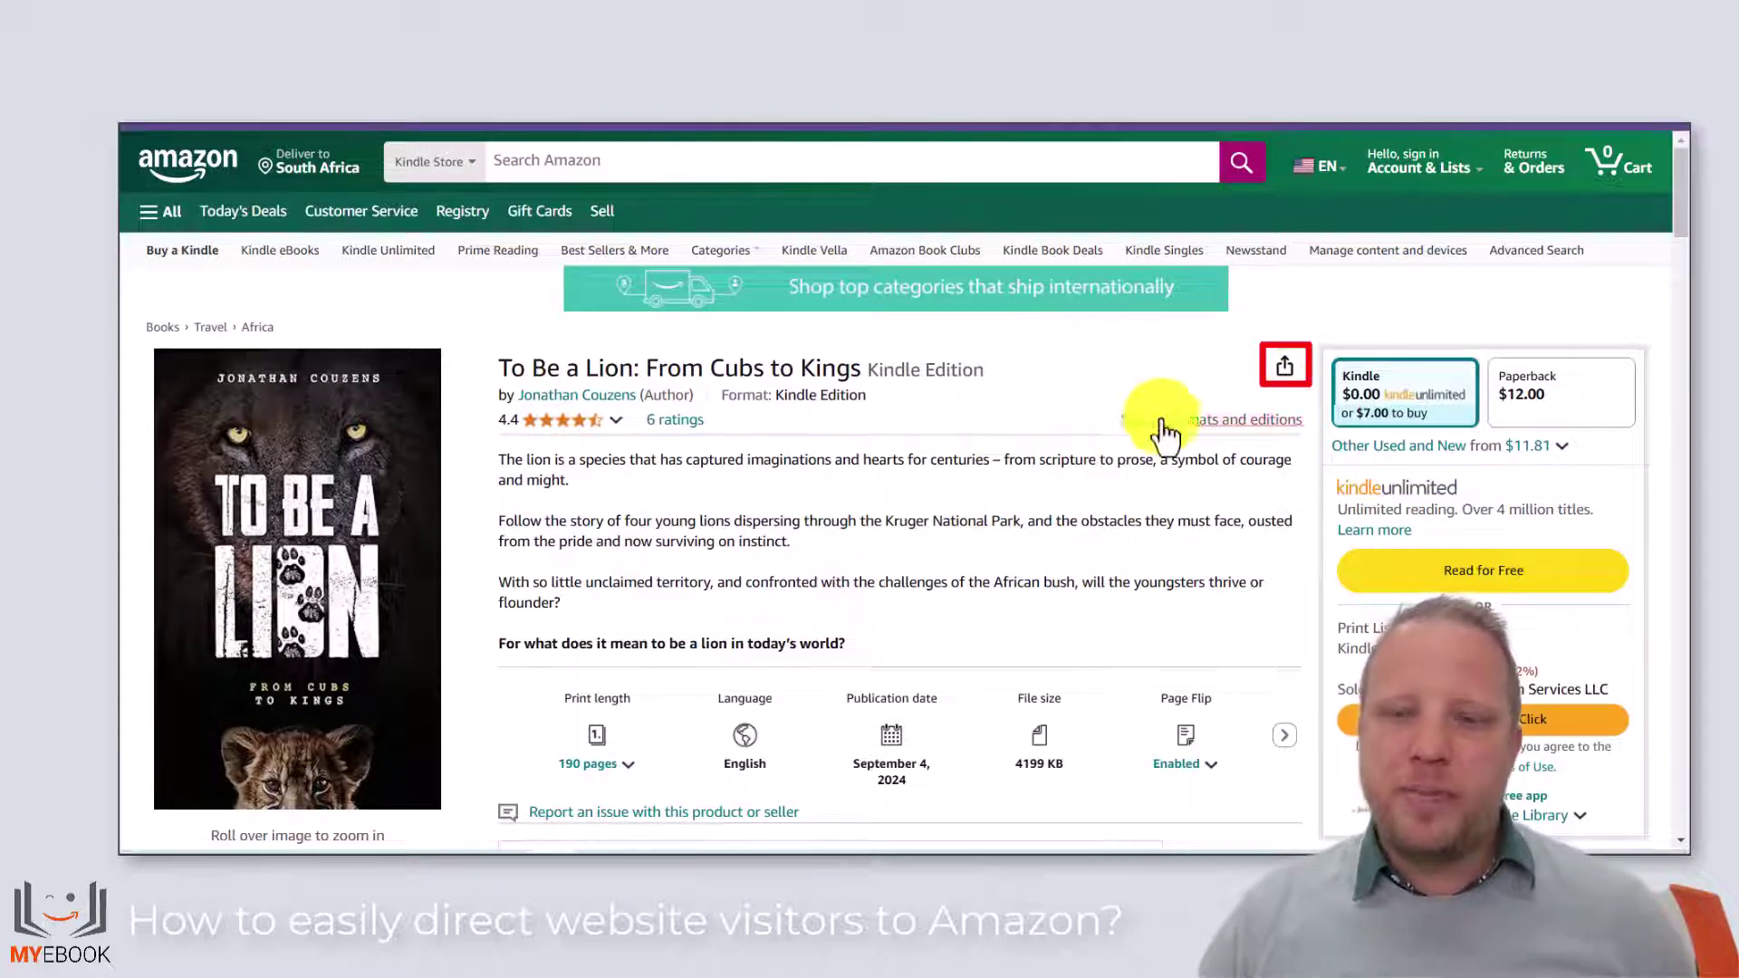
- Open the 'Share or embed a free Kindle book preview' dialog for To Be a Lion via Share > Embed
click(1287, 372)
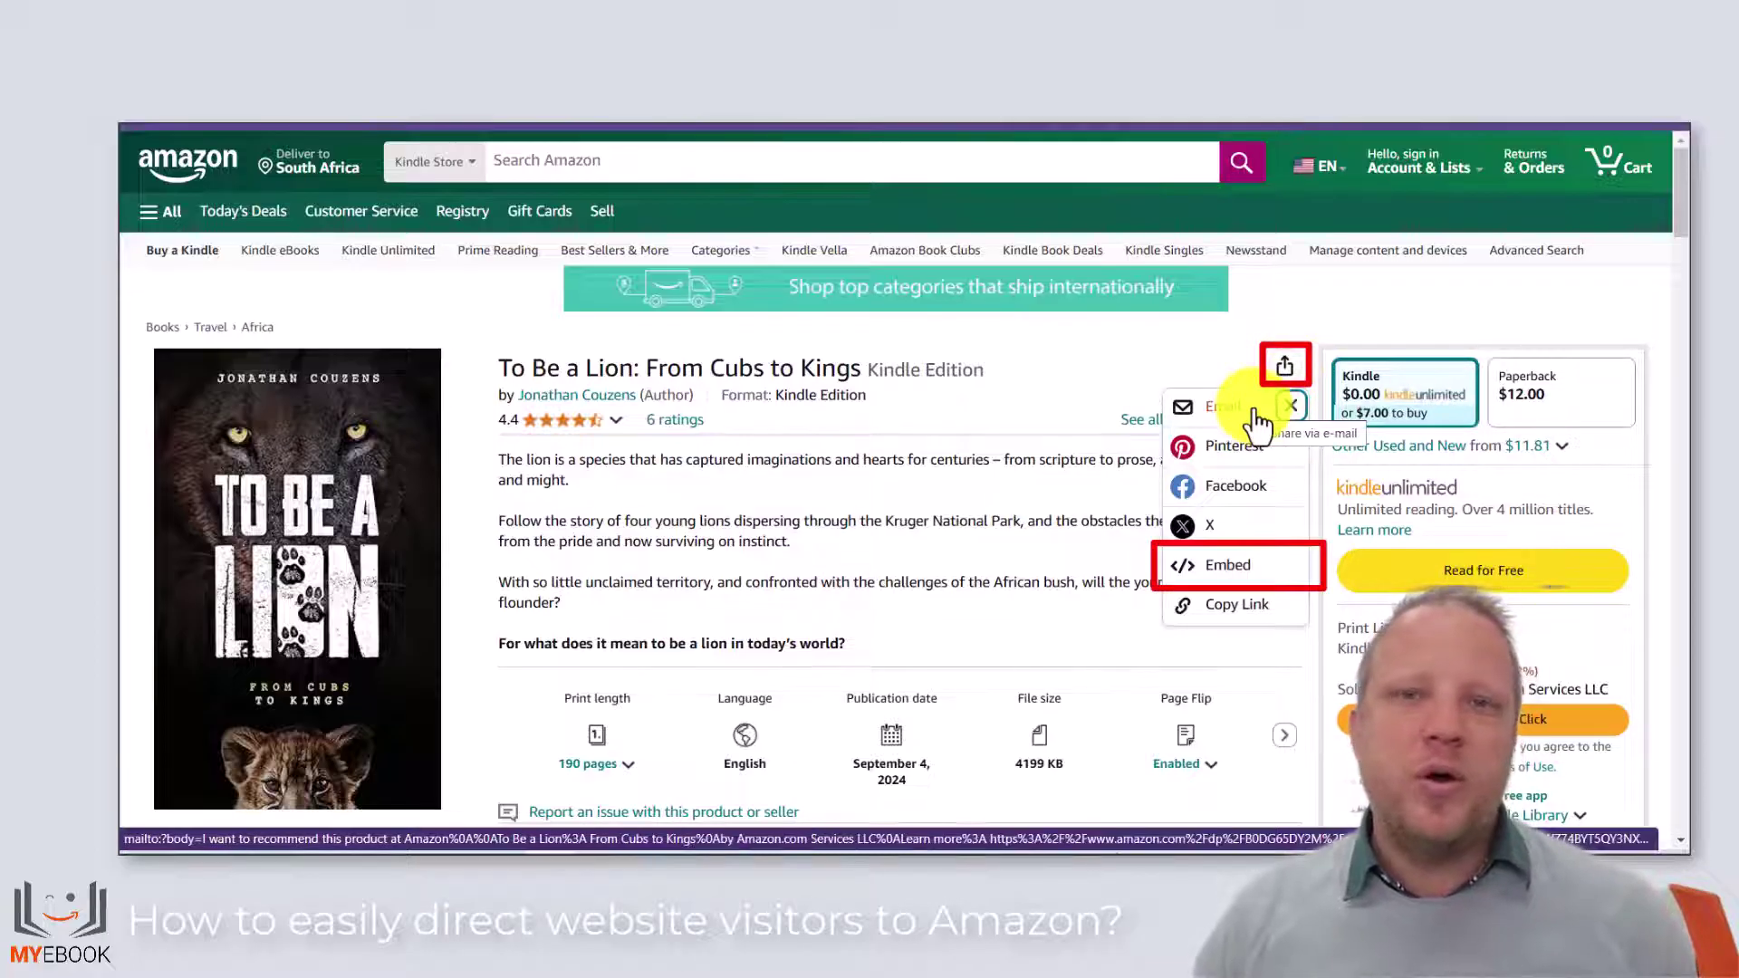
click(1243, 572)
scroll(823, 491, down, 1)
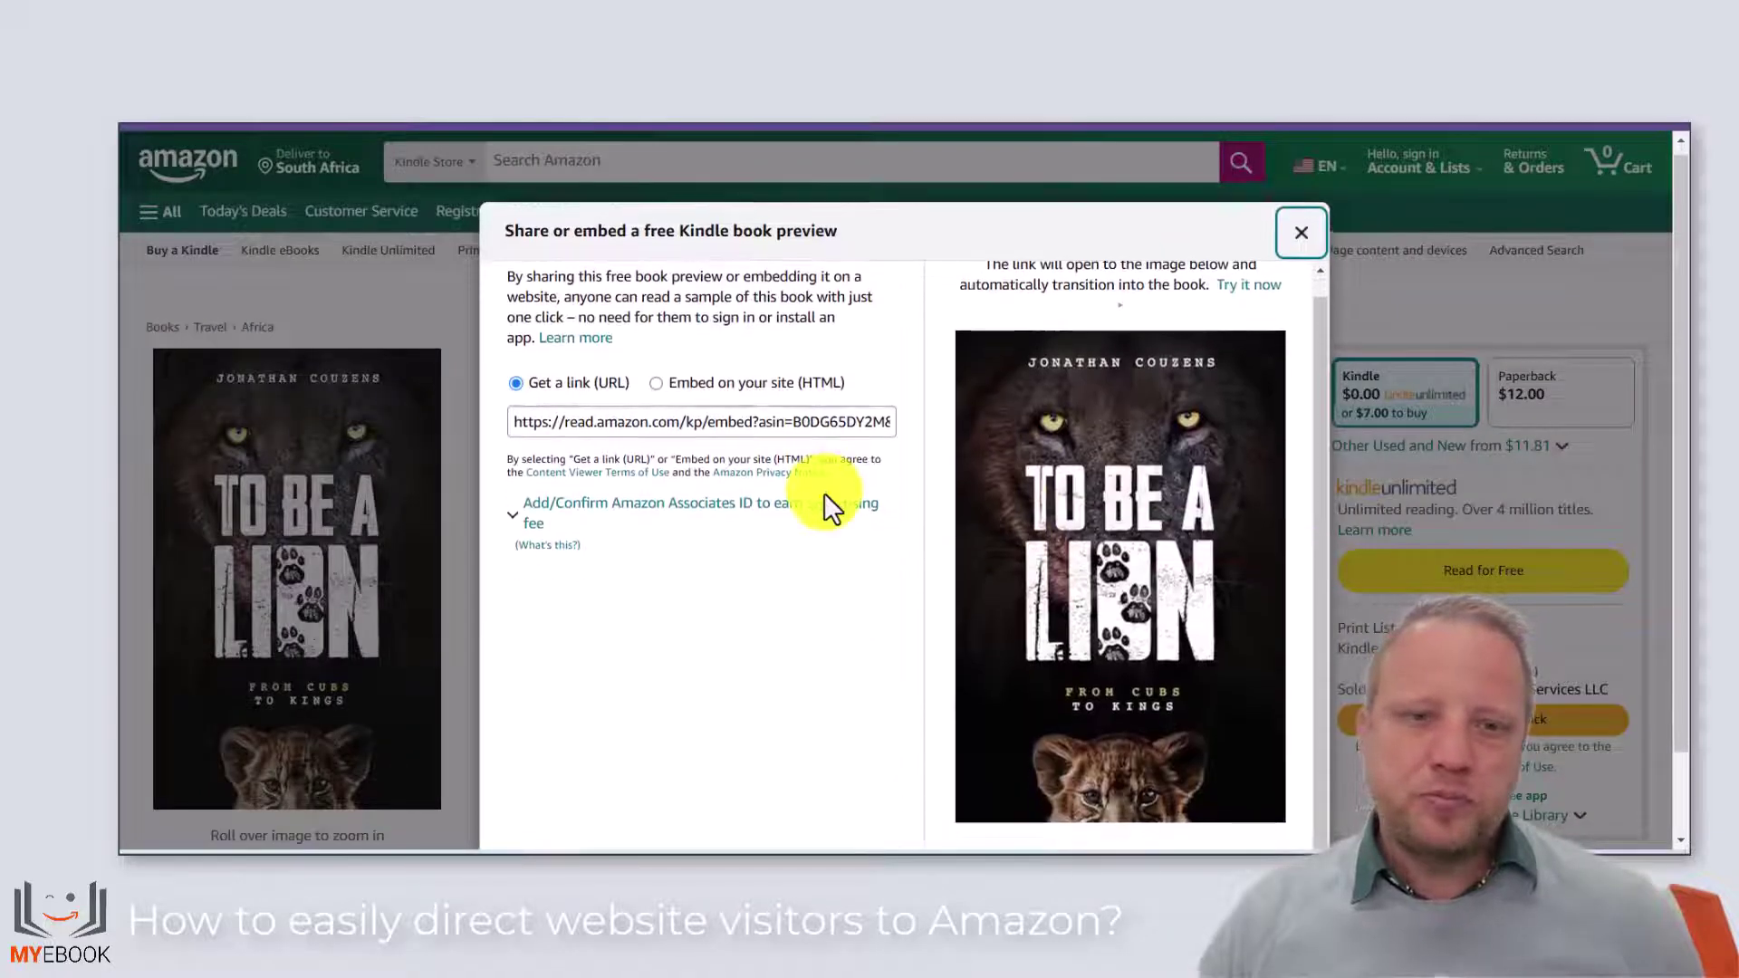
drag(526, 423, 762, 417)
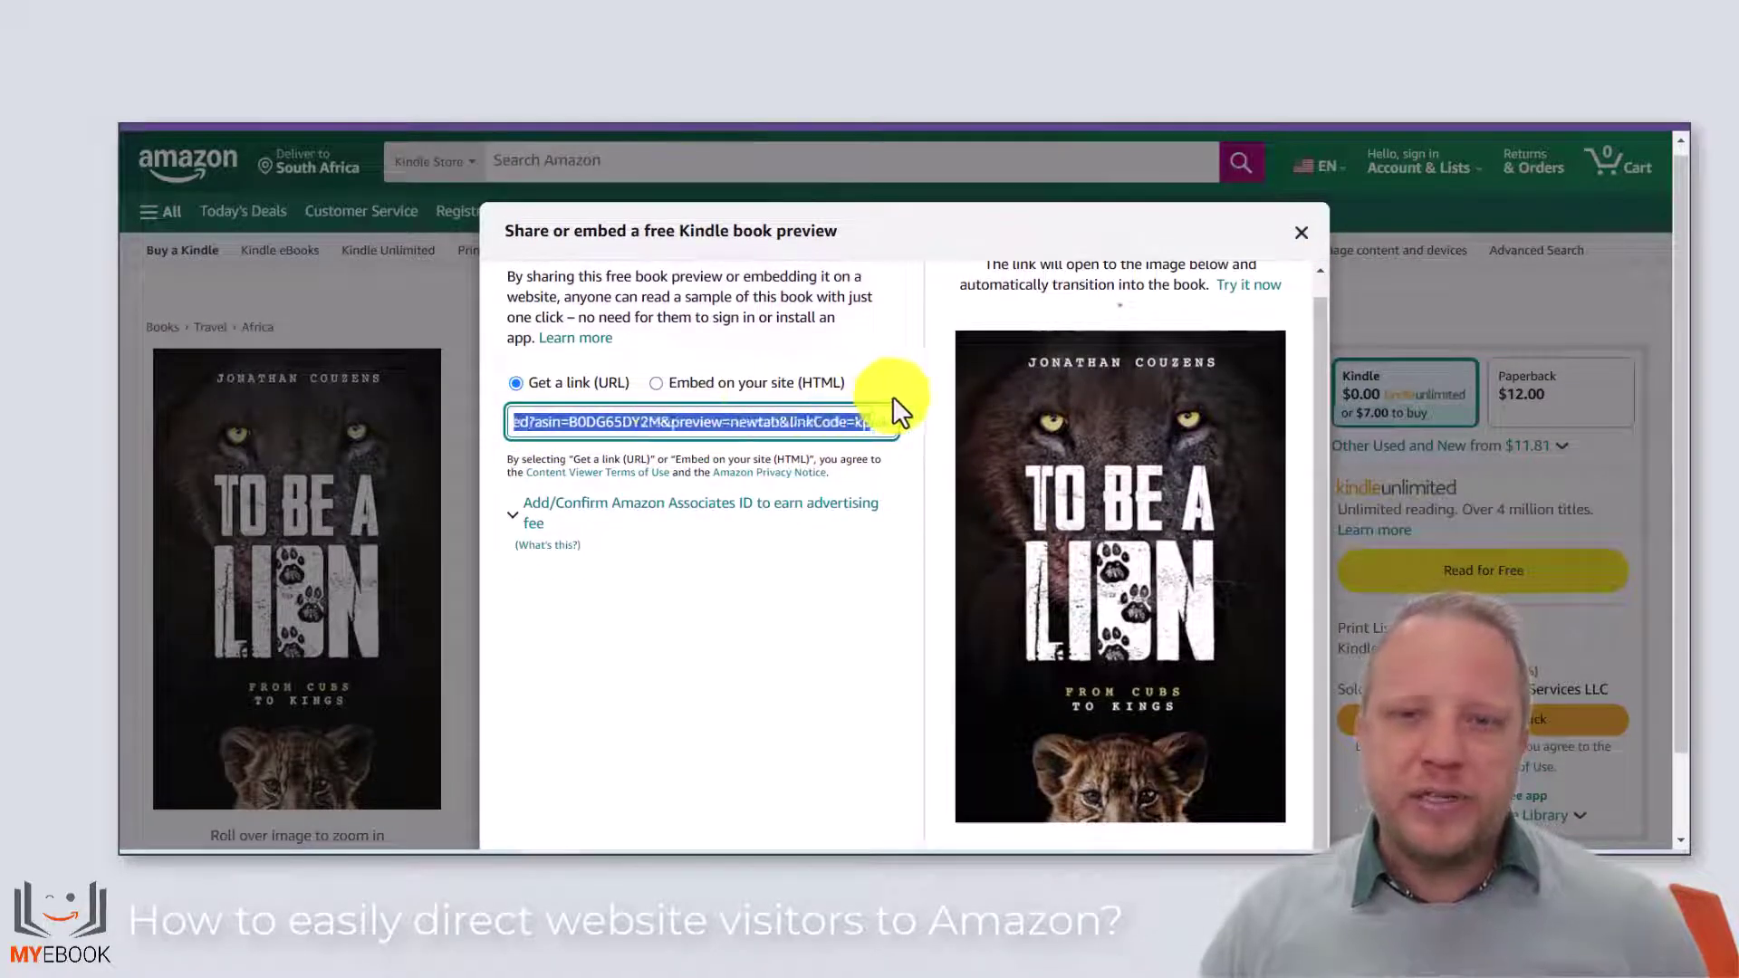
click(477, 404)
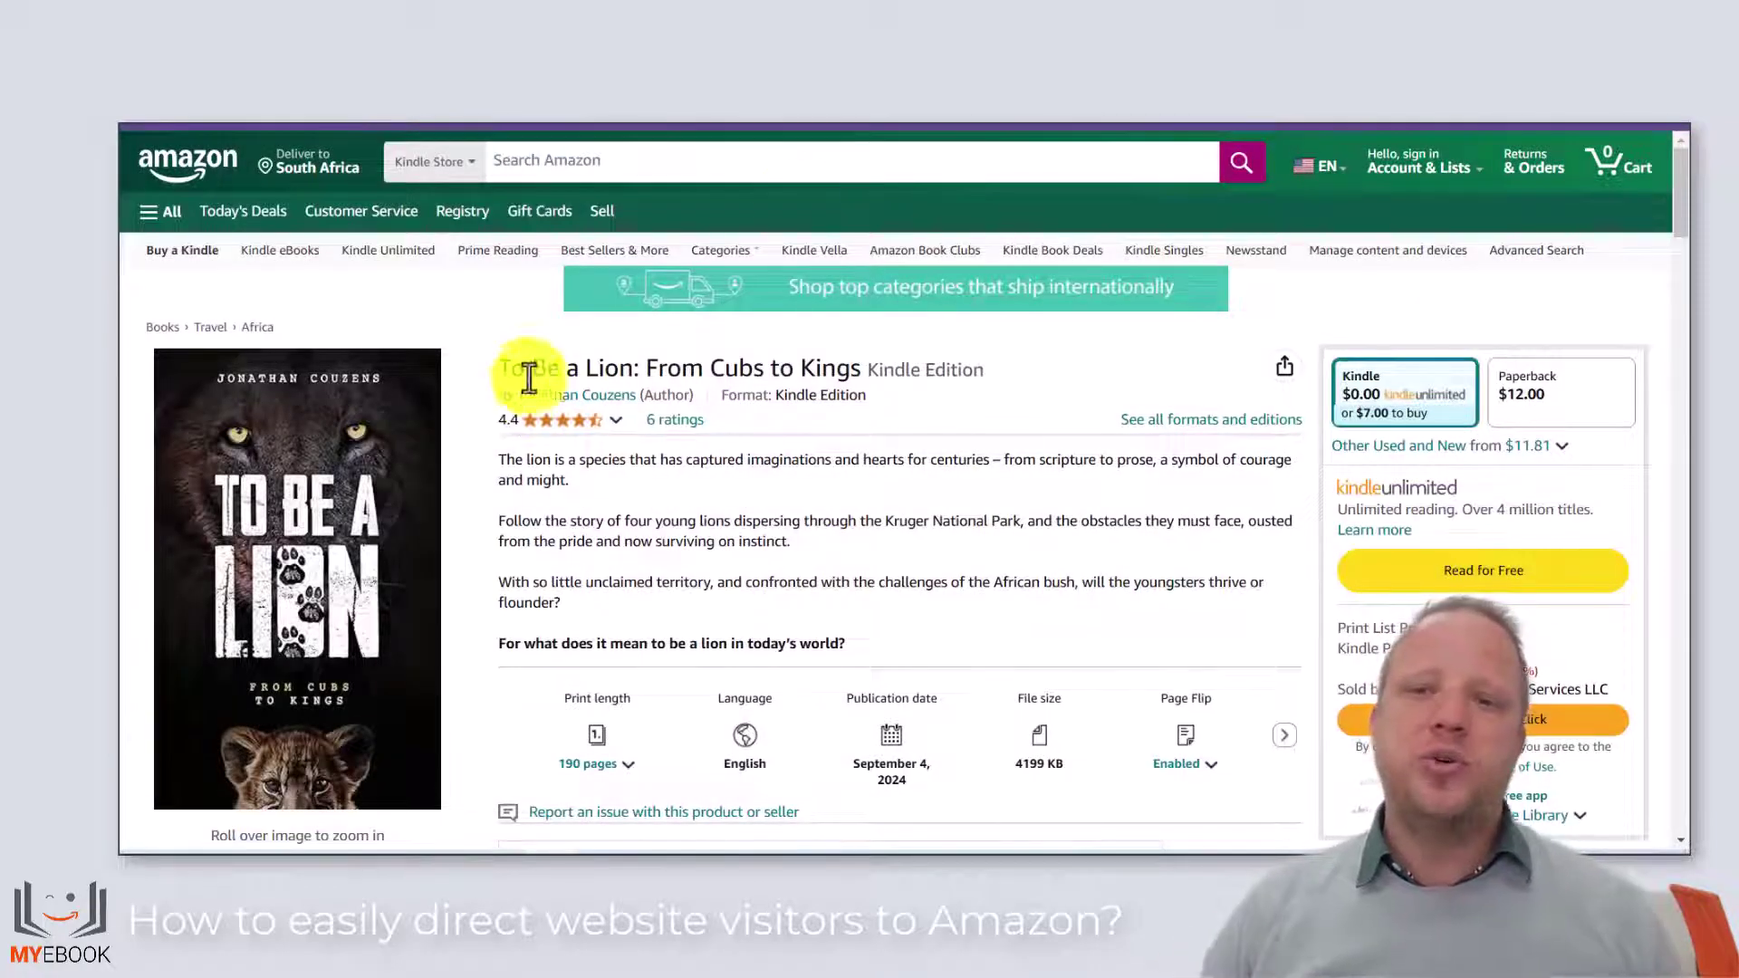
click(1285, 367)
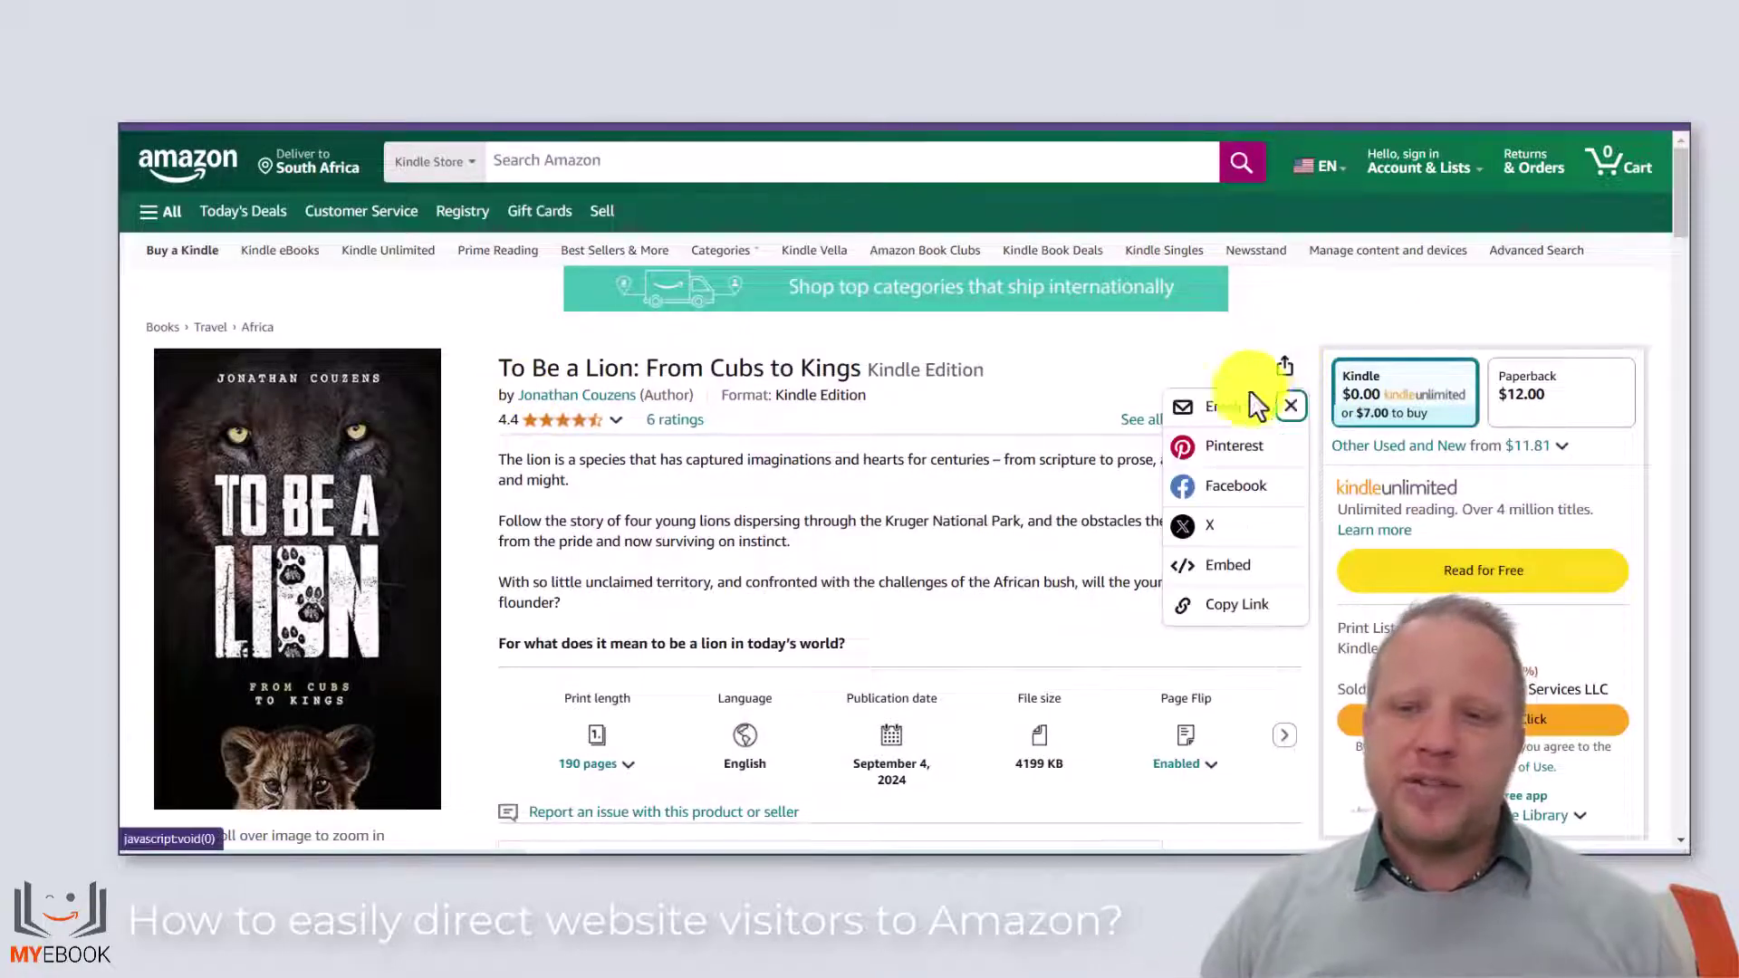
click(1259, 576)
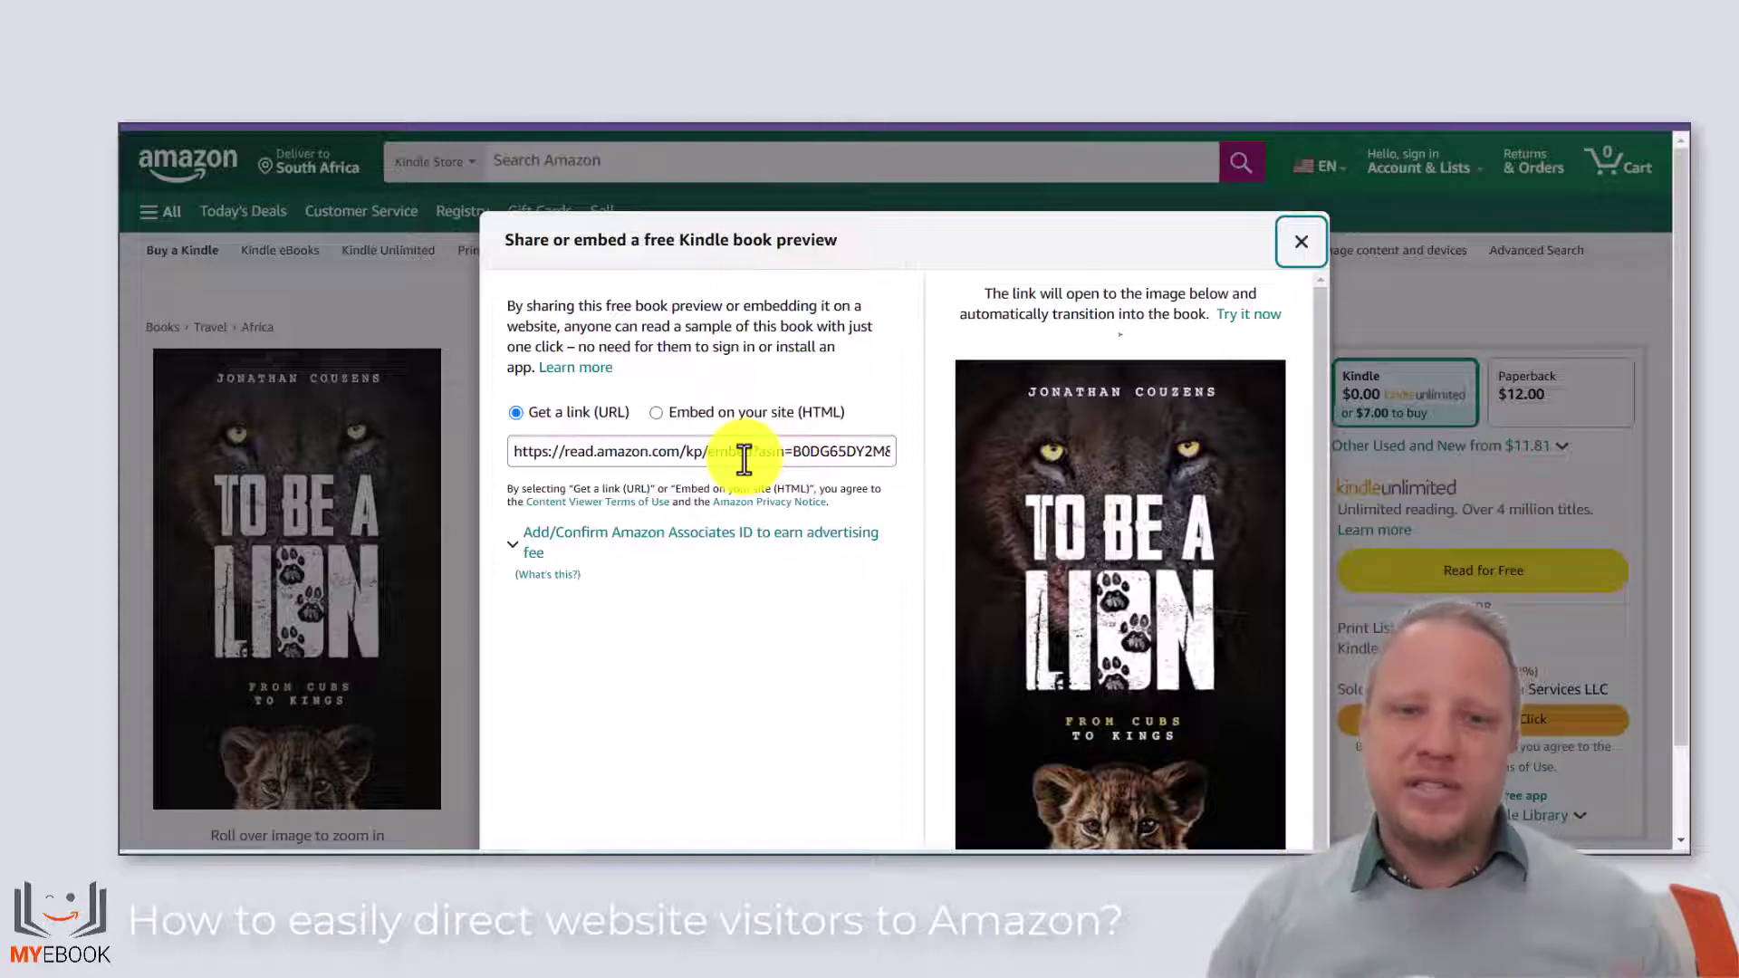
- Choose 'Embed on your site (HTML)' for the preview and expand See more options
click(654, 412)
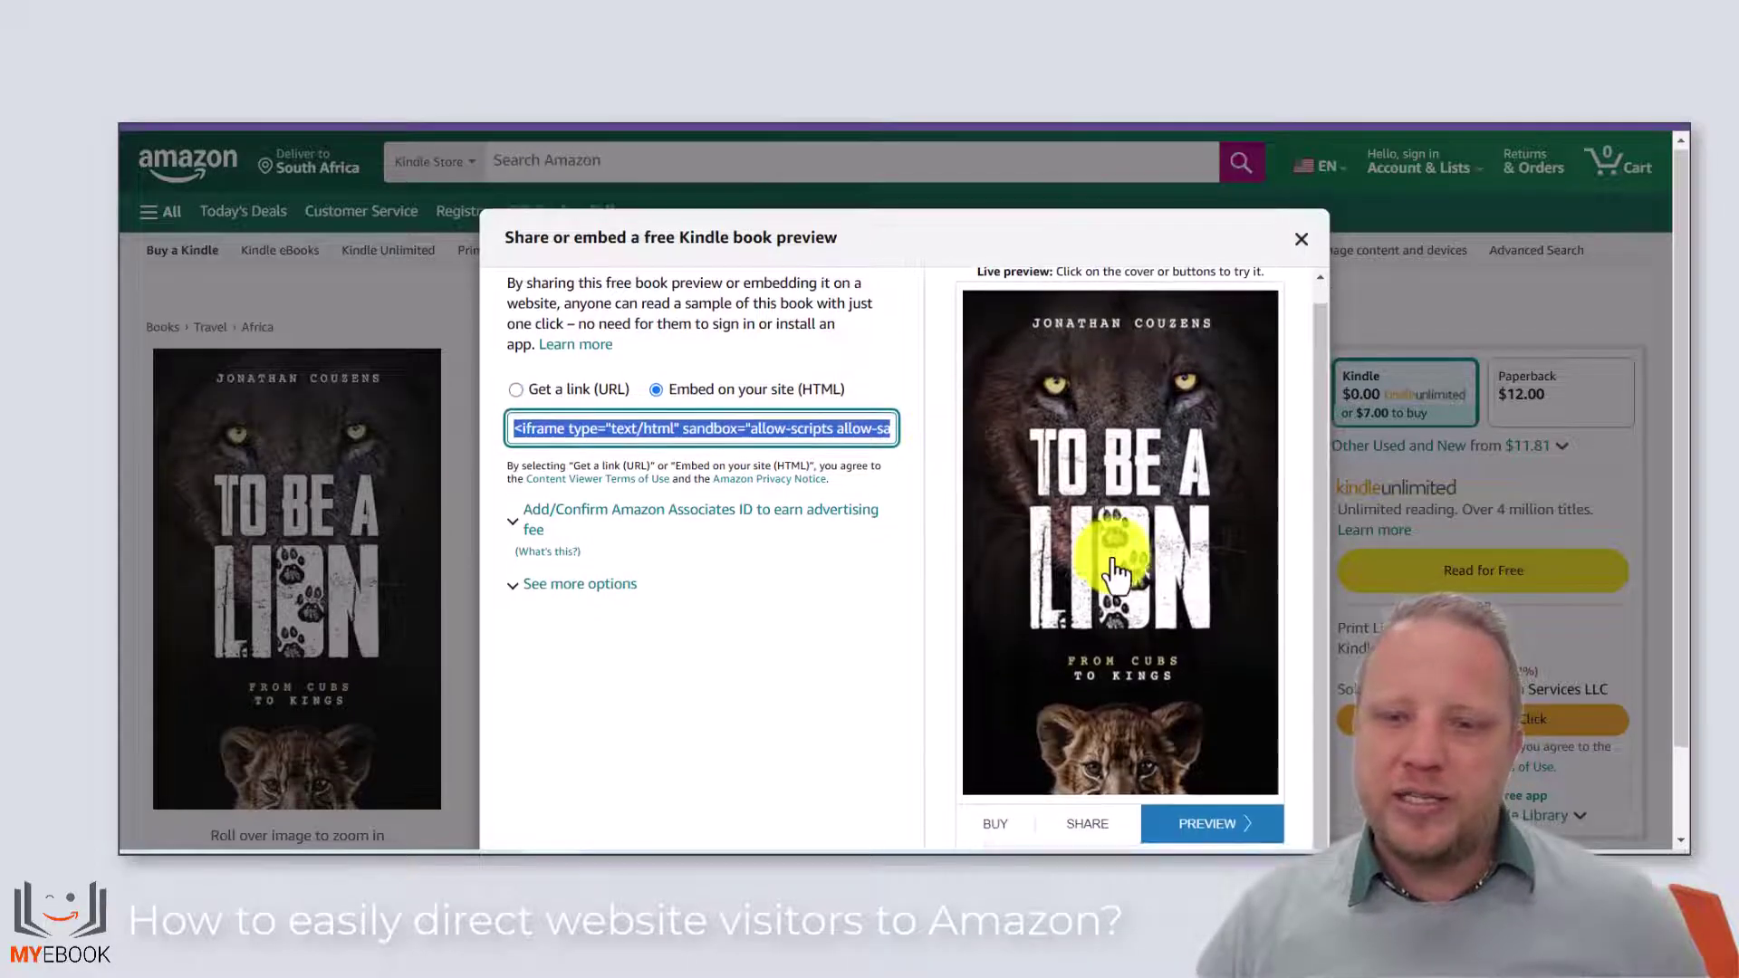
scroll(997, 453, down, 2)
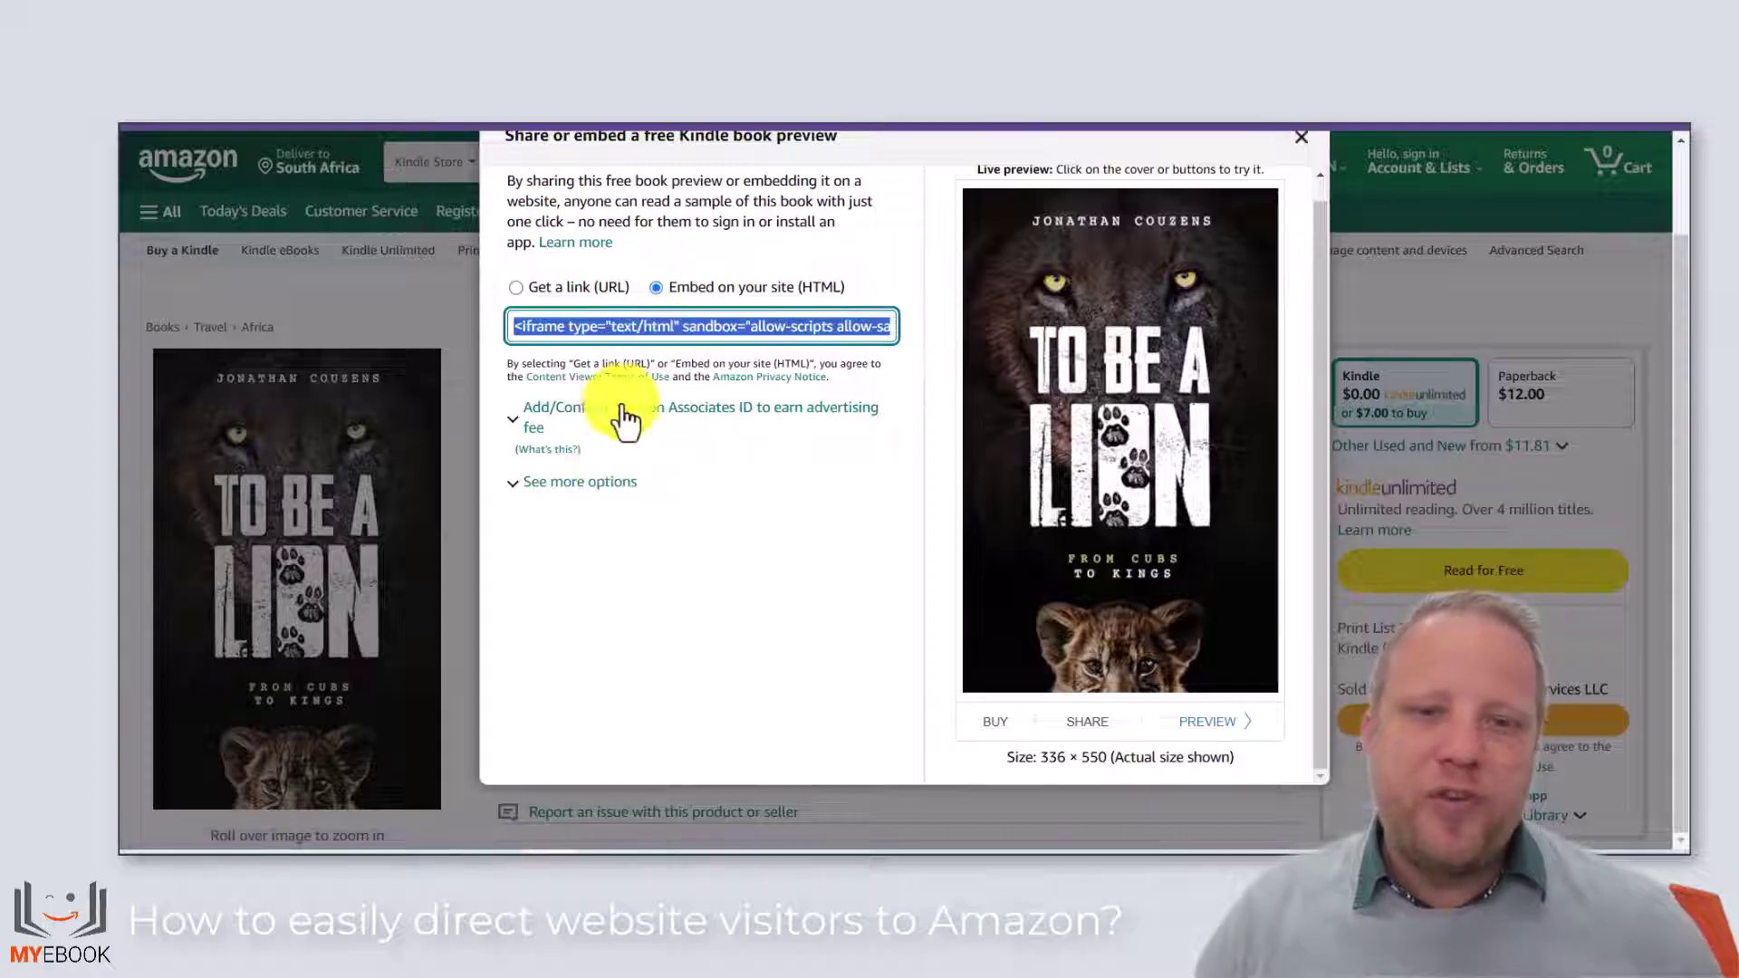
click(588, 483)
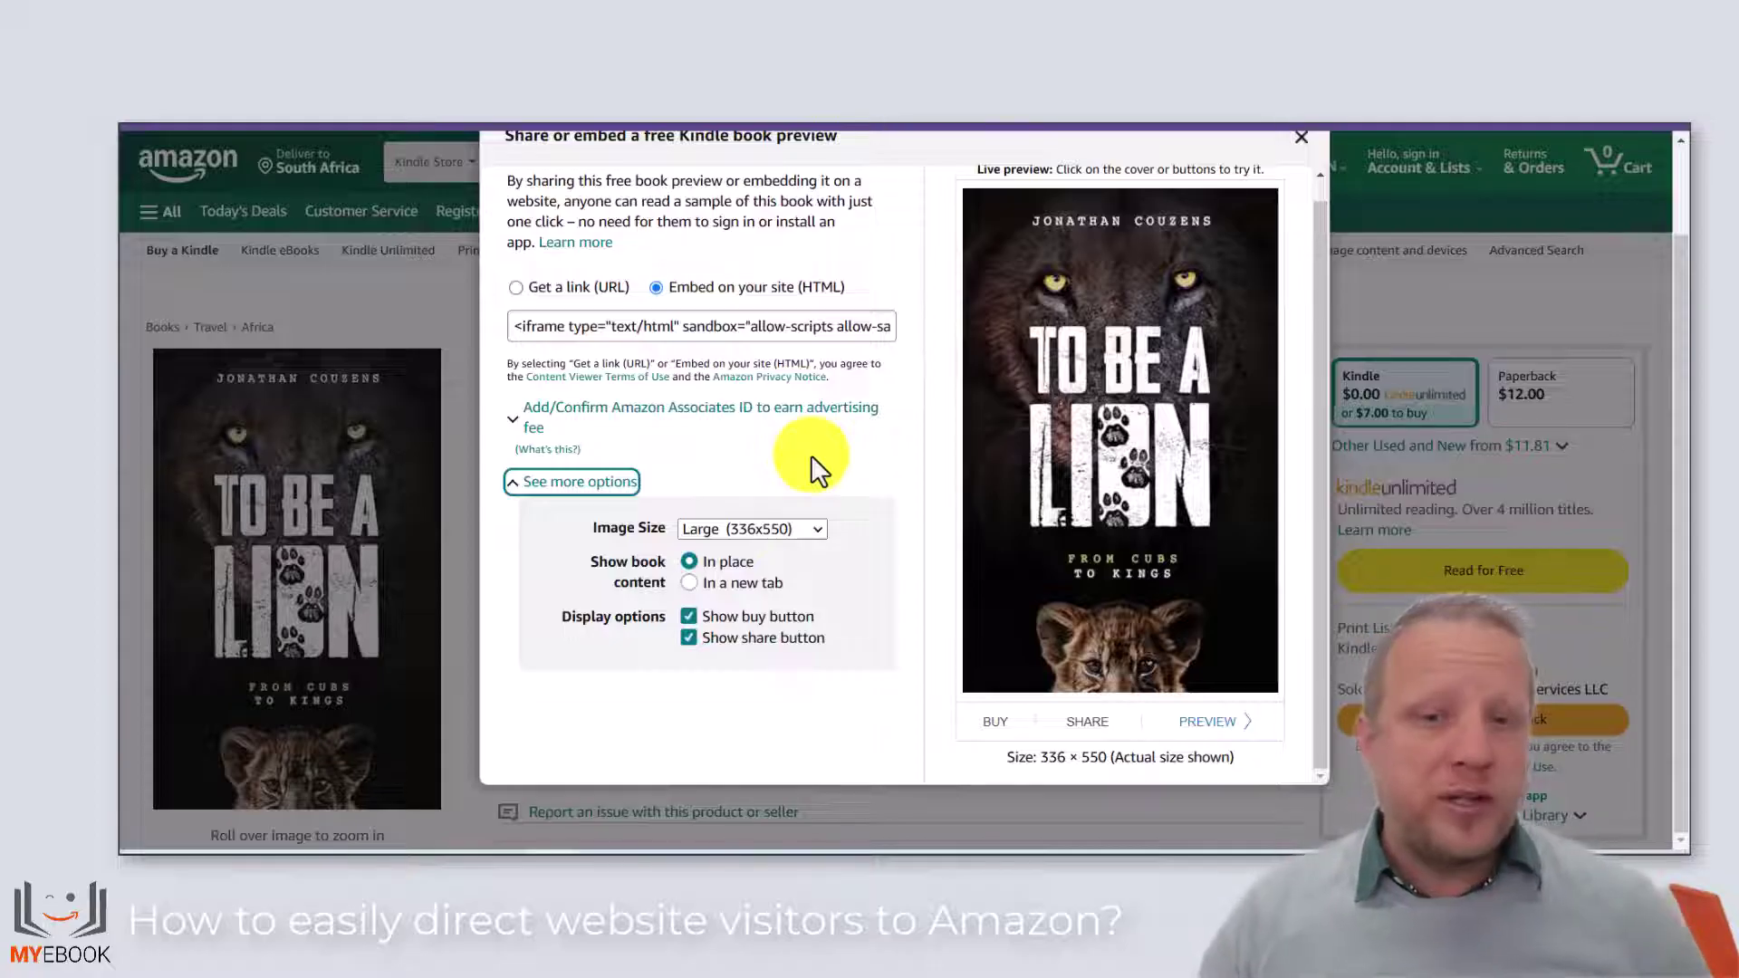
- Try Small and Medium preview sizes, settle on Large 336x550, and keep the share button shown
click(804, 527)
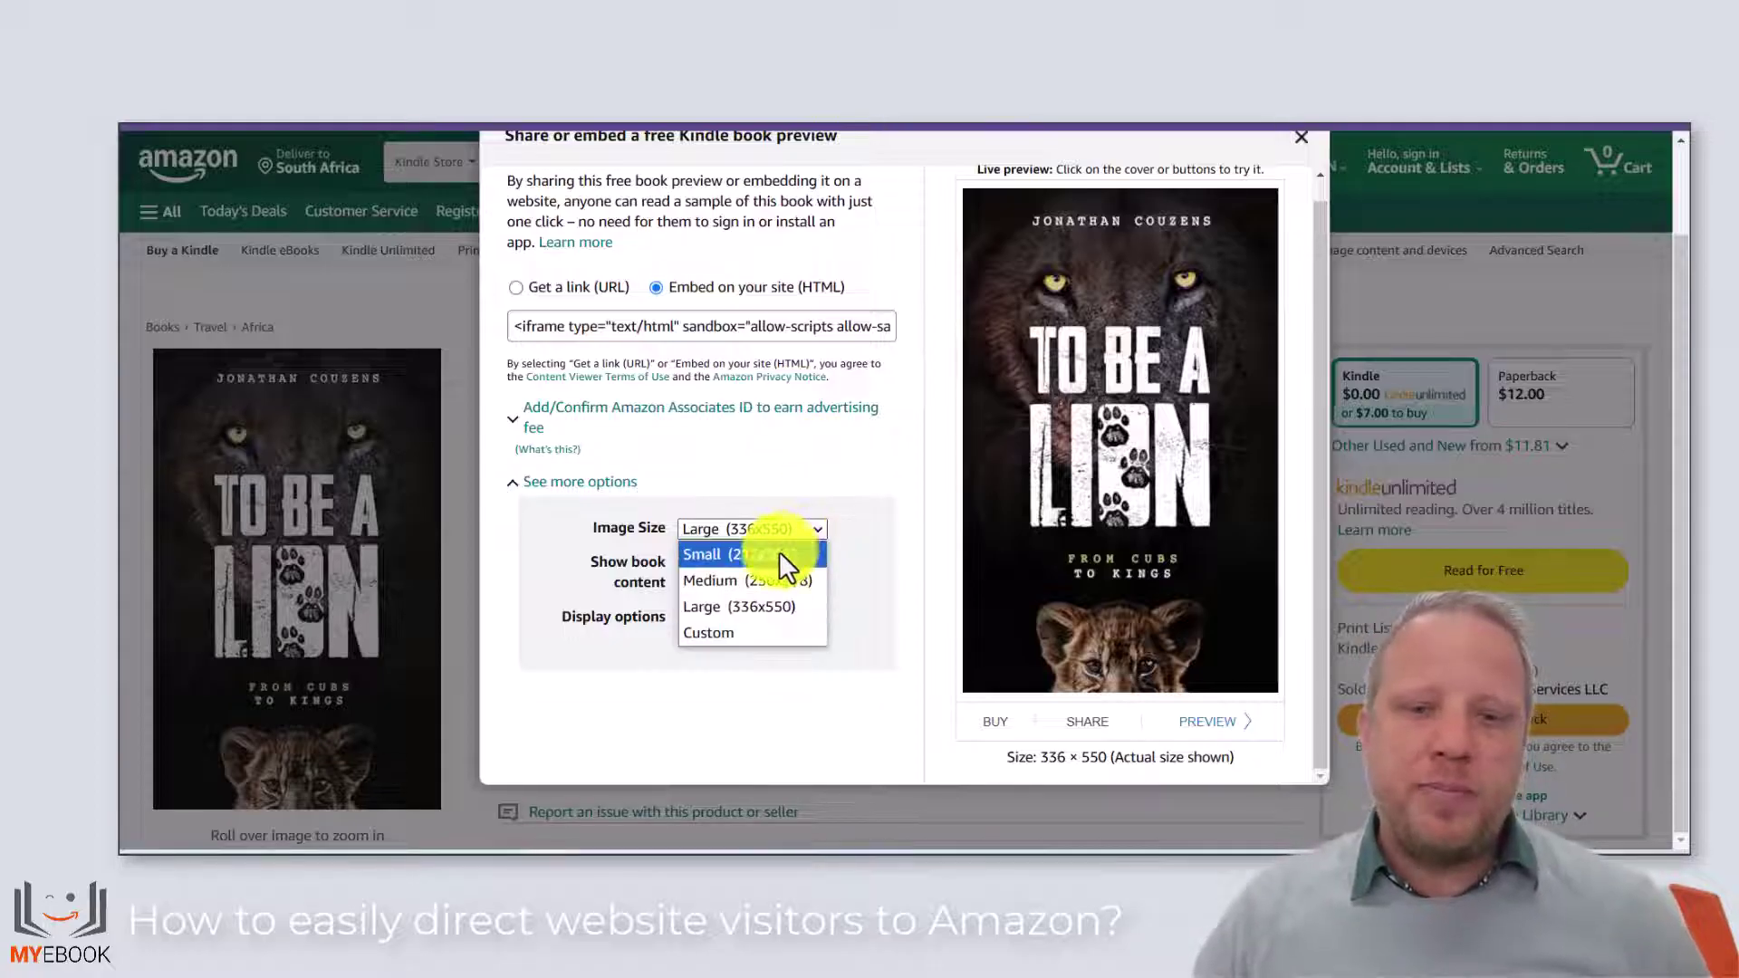
click(779, 554)
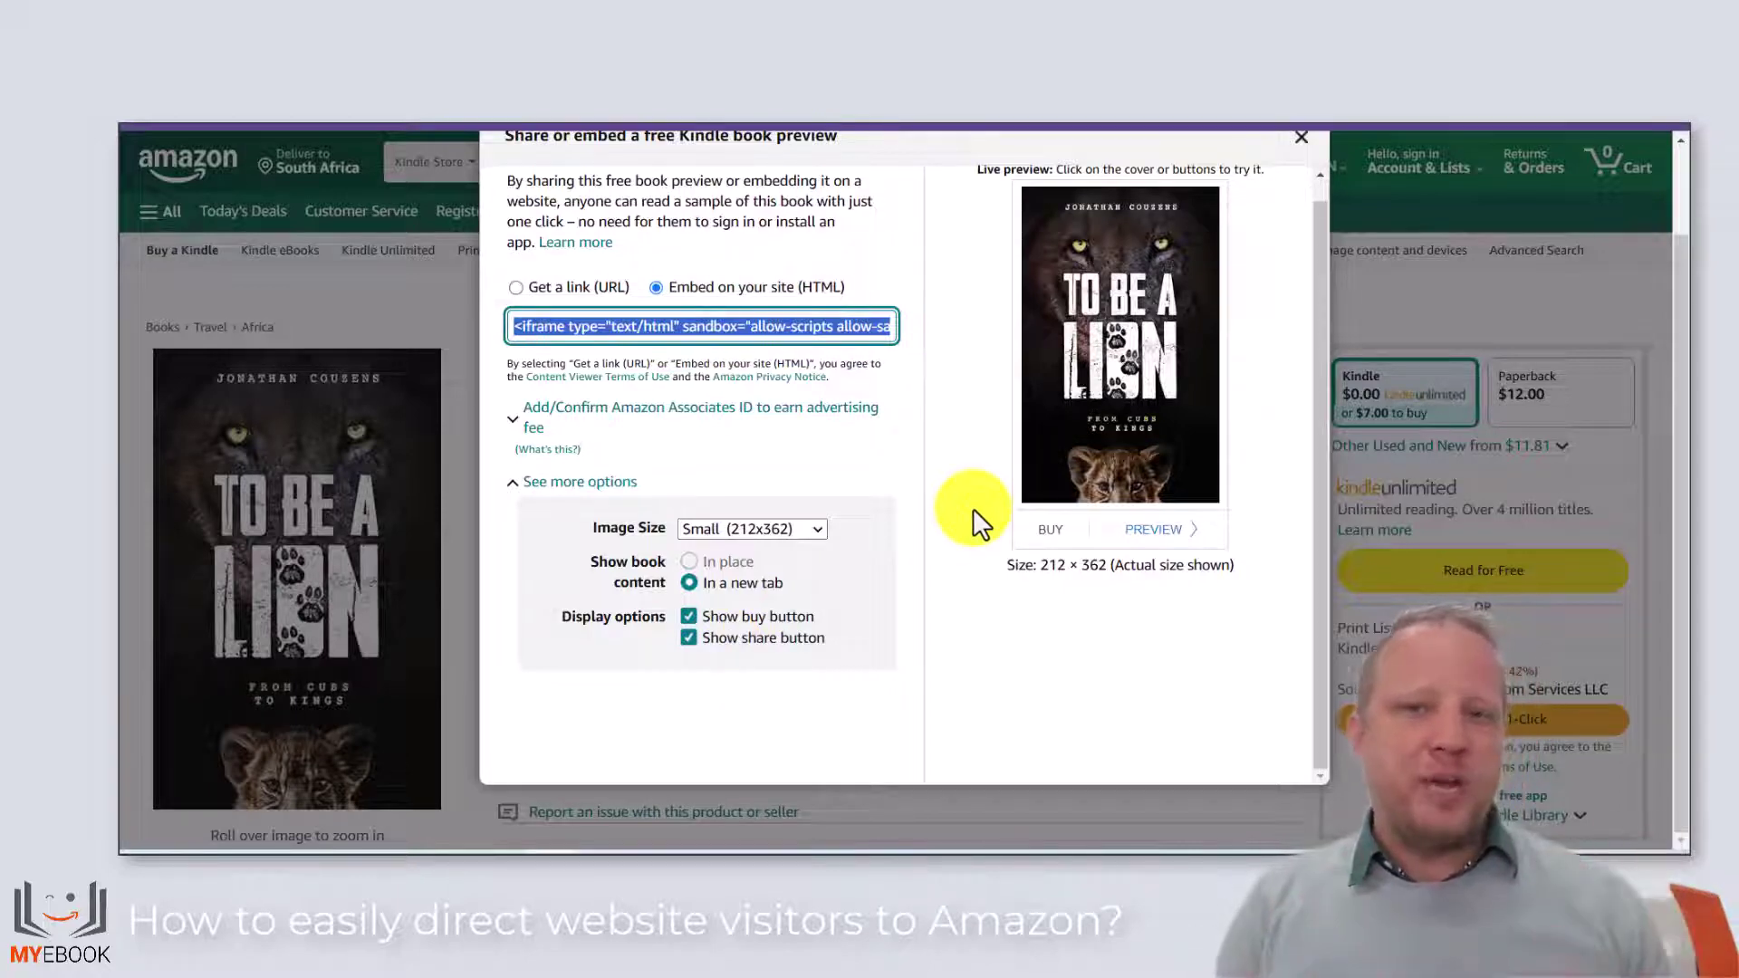
click(755, 529)
click(737, 580)
click(770, 534)
click(747, 604)
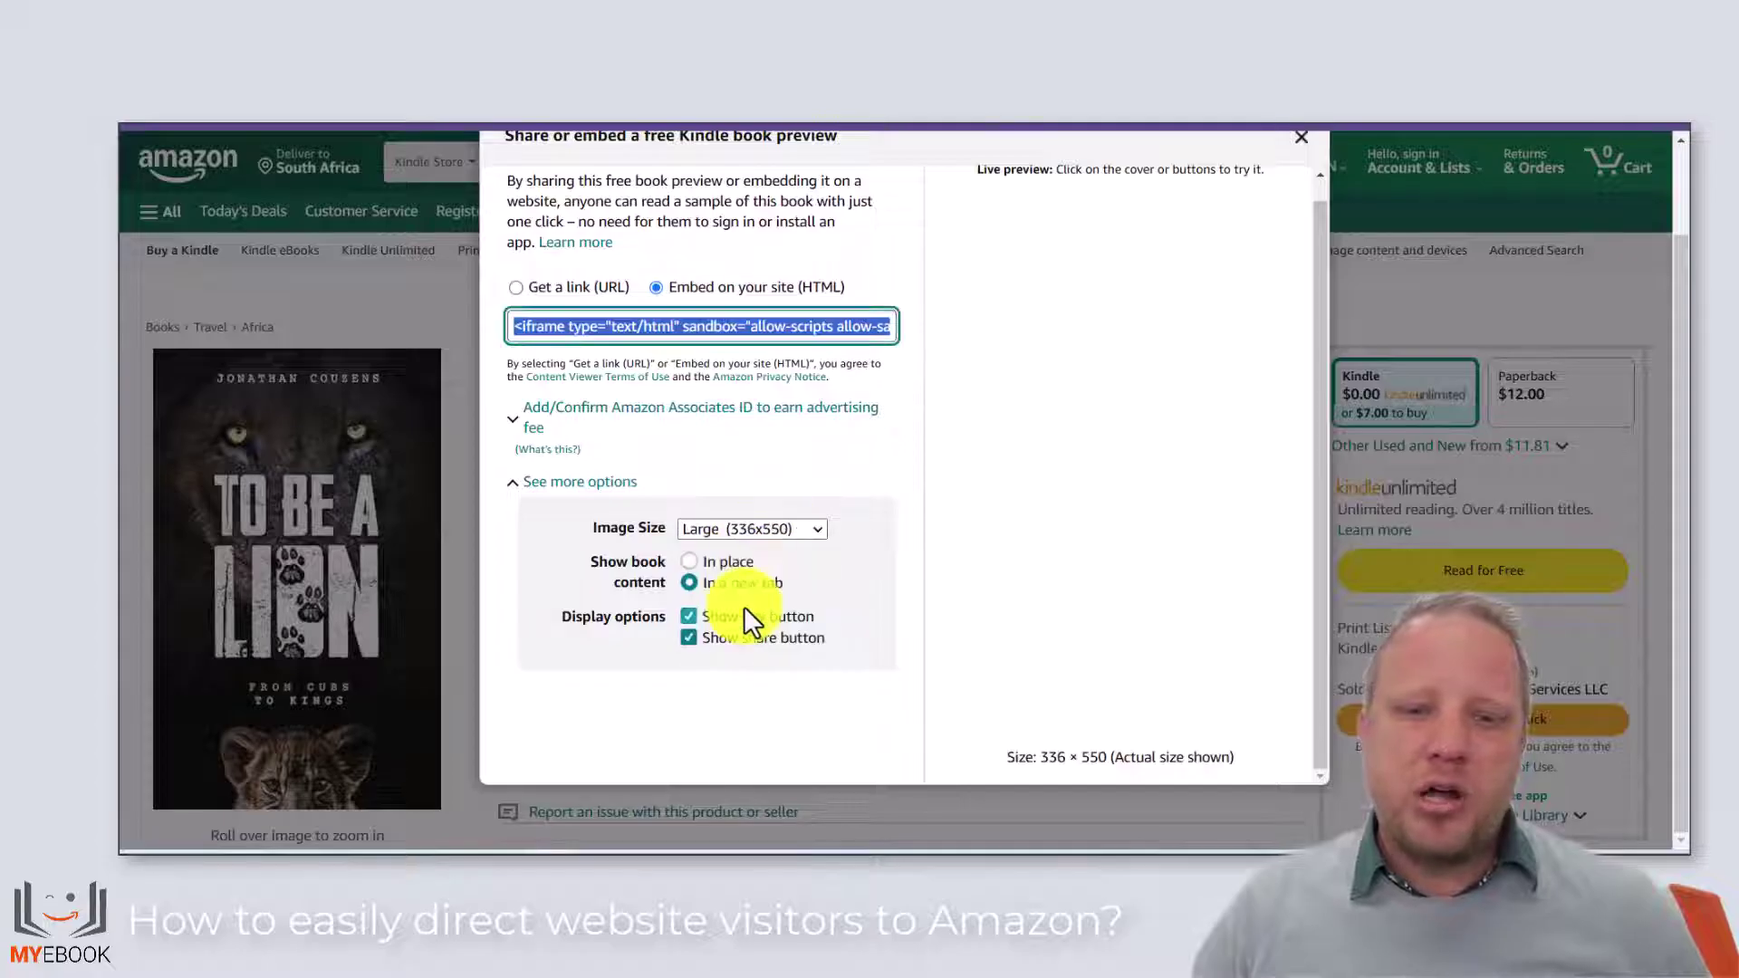
click(757, 639)
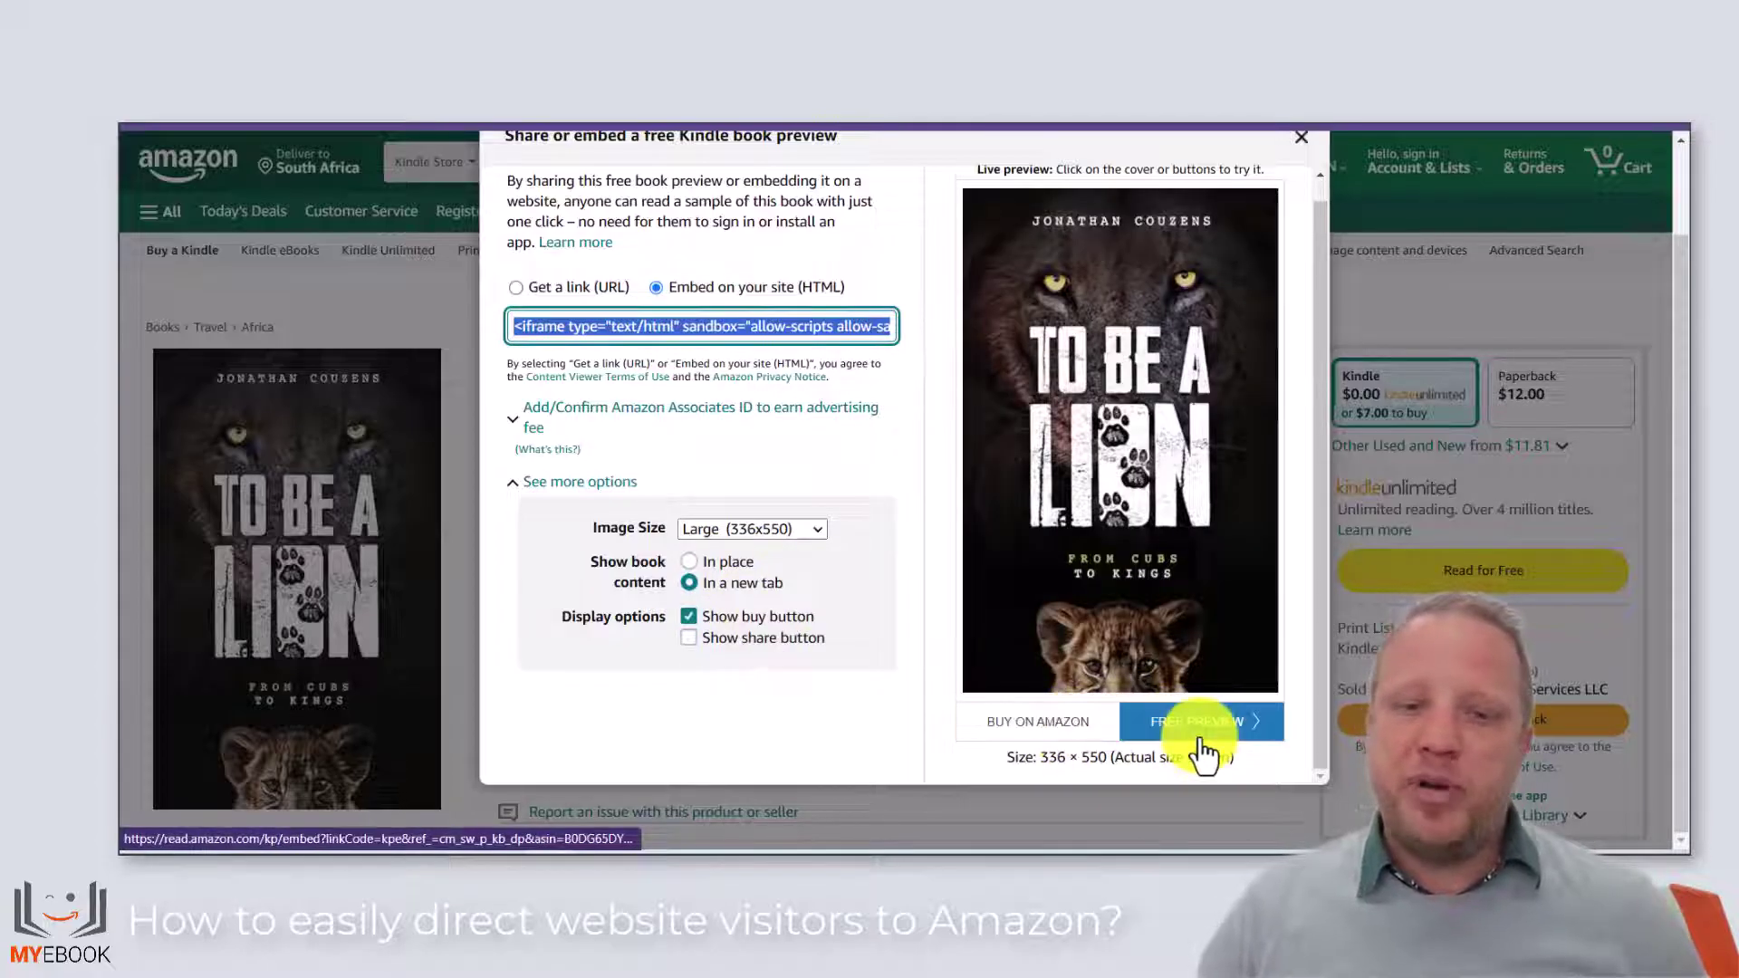
click(690, 639)
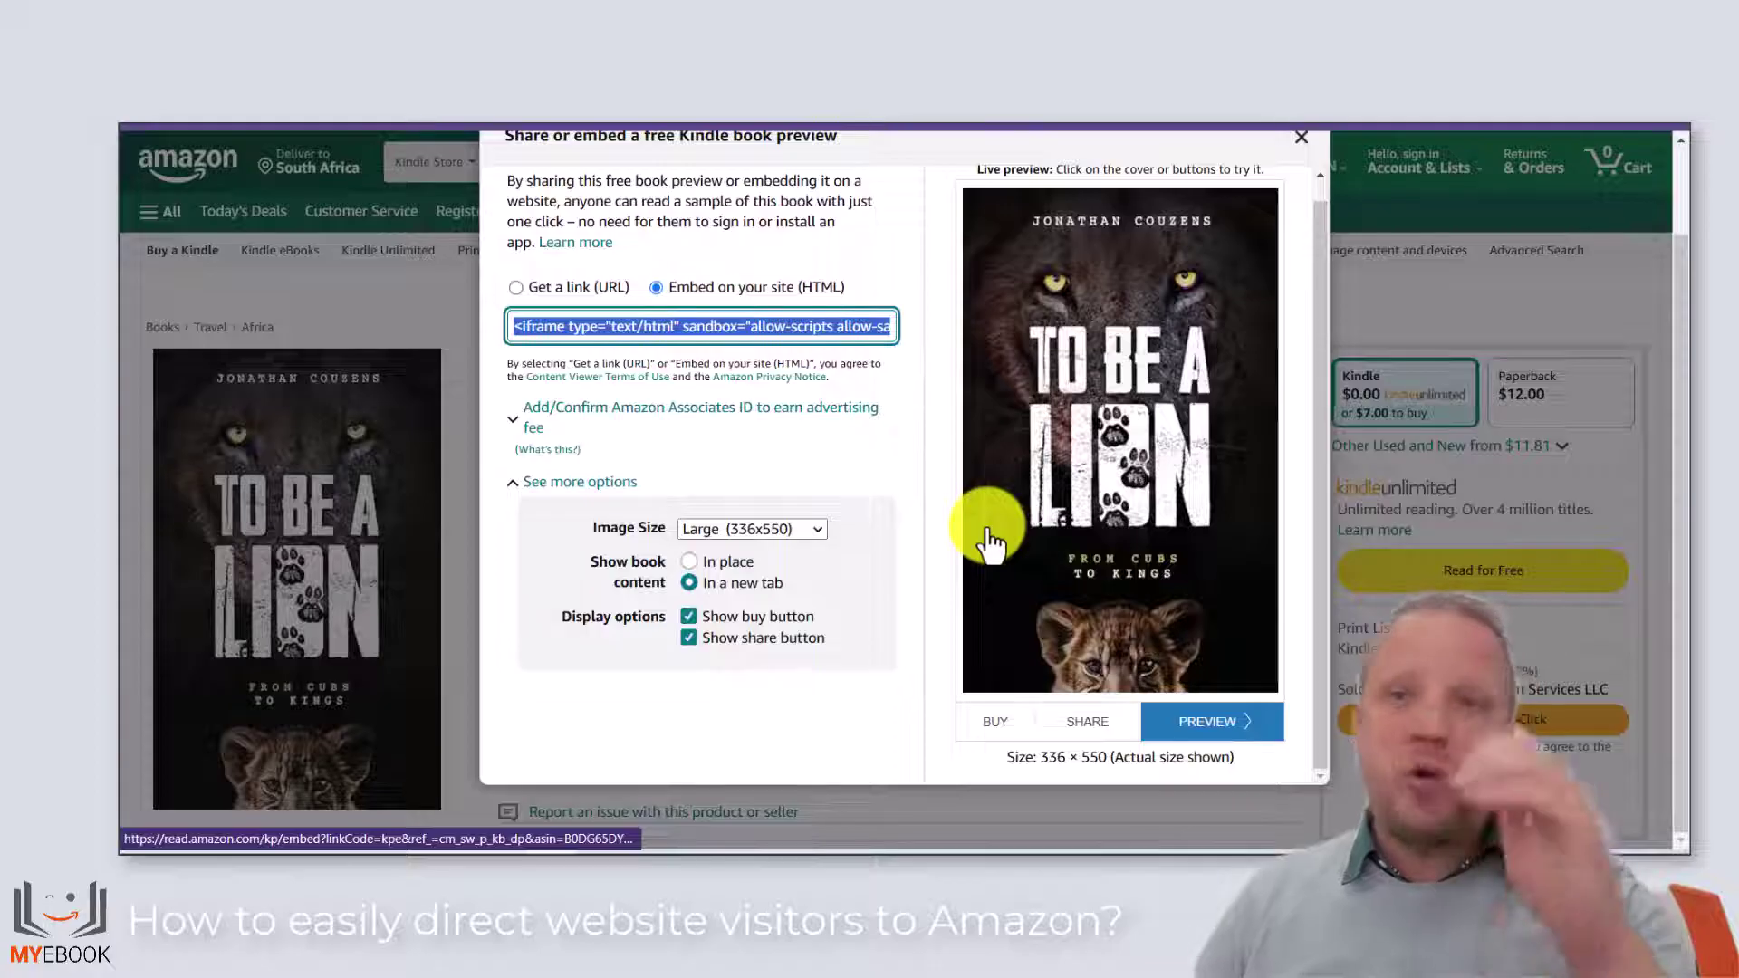
- Select the whole iframe embed code and copy it
click(744, 333)
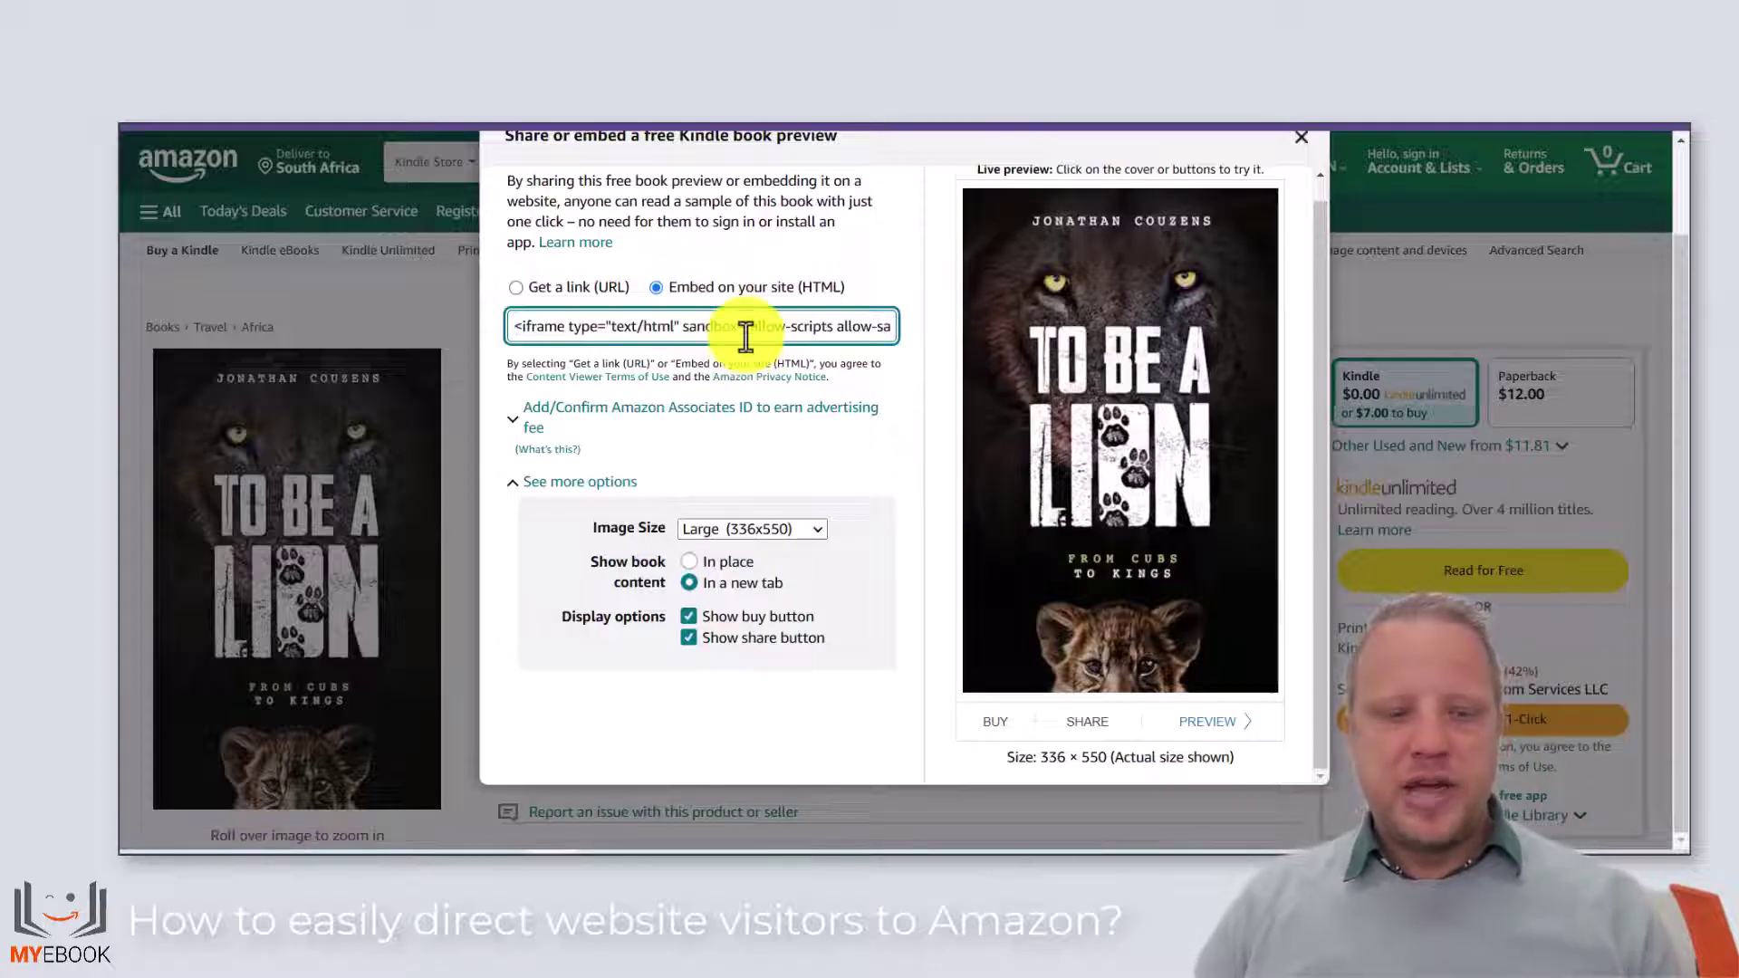
key(ctrl+a)
click(797, 331)
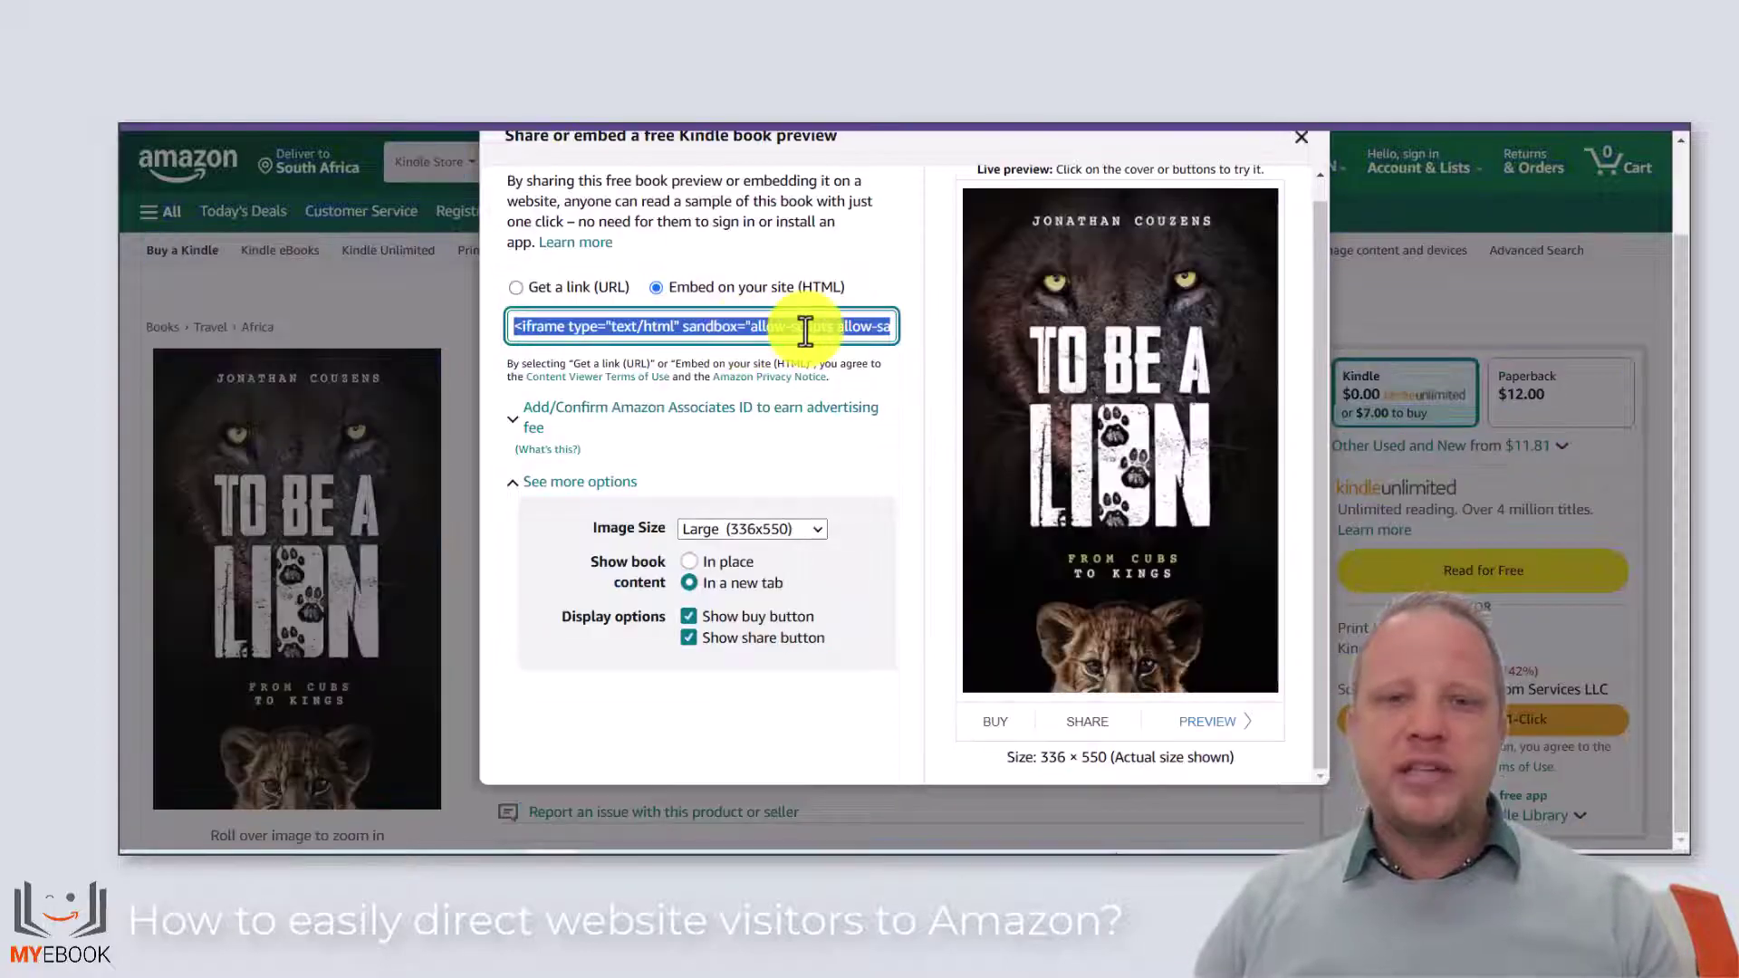
click(797, 331)
click(805, 332)
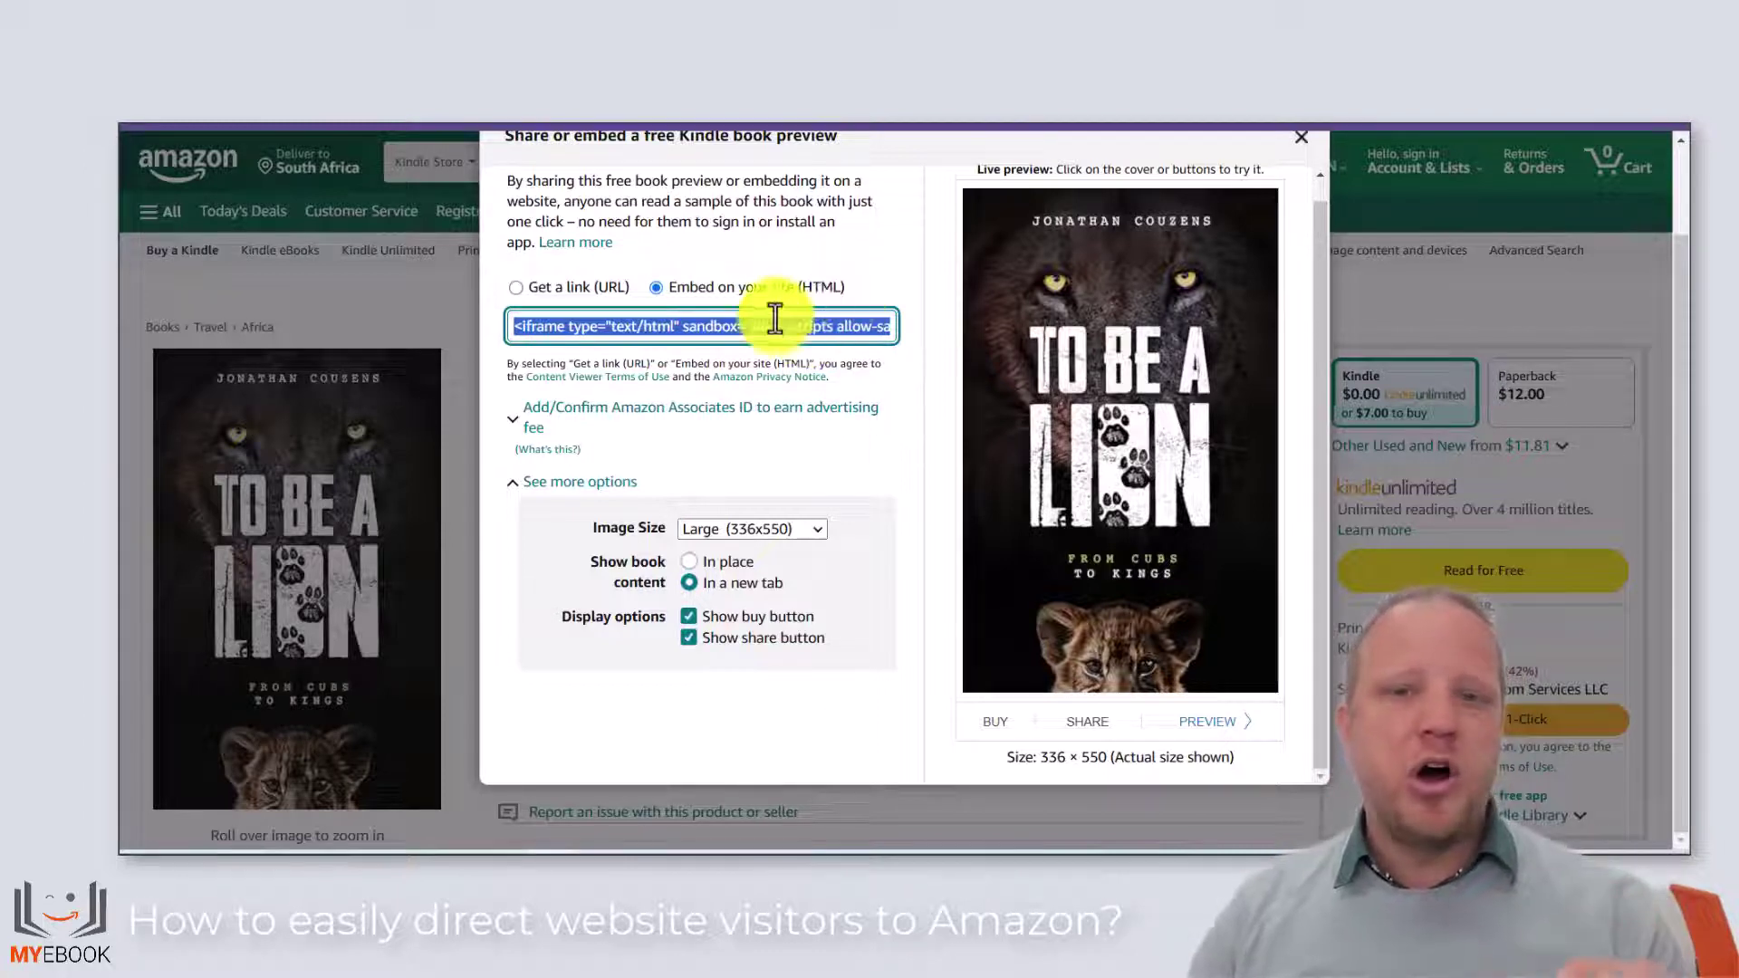
right_click(781, 331)
click(830, 357)
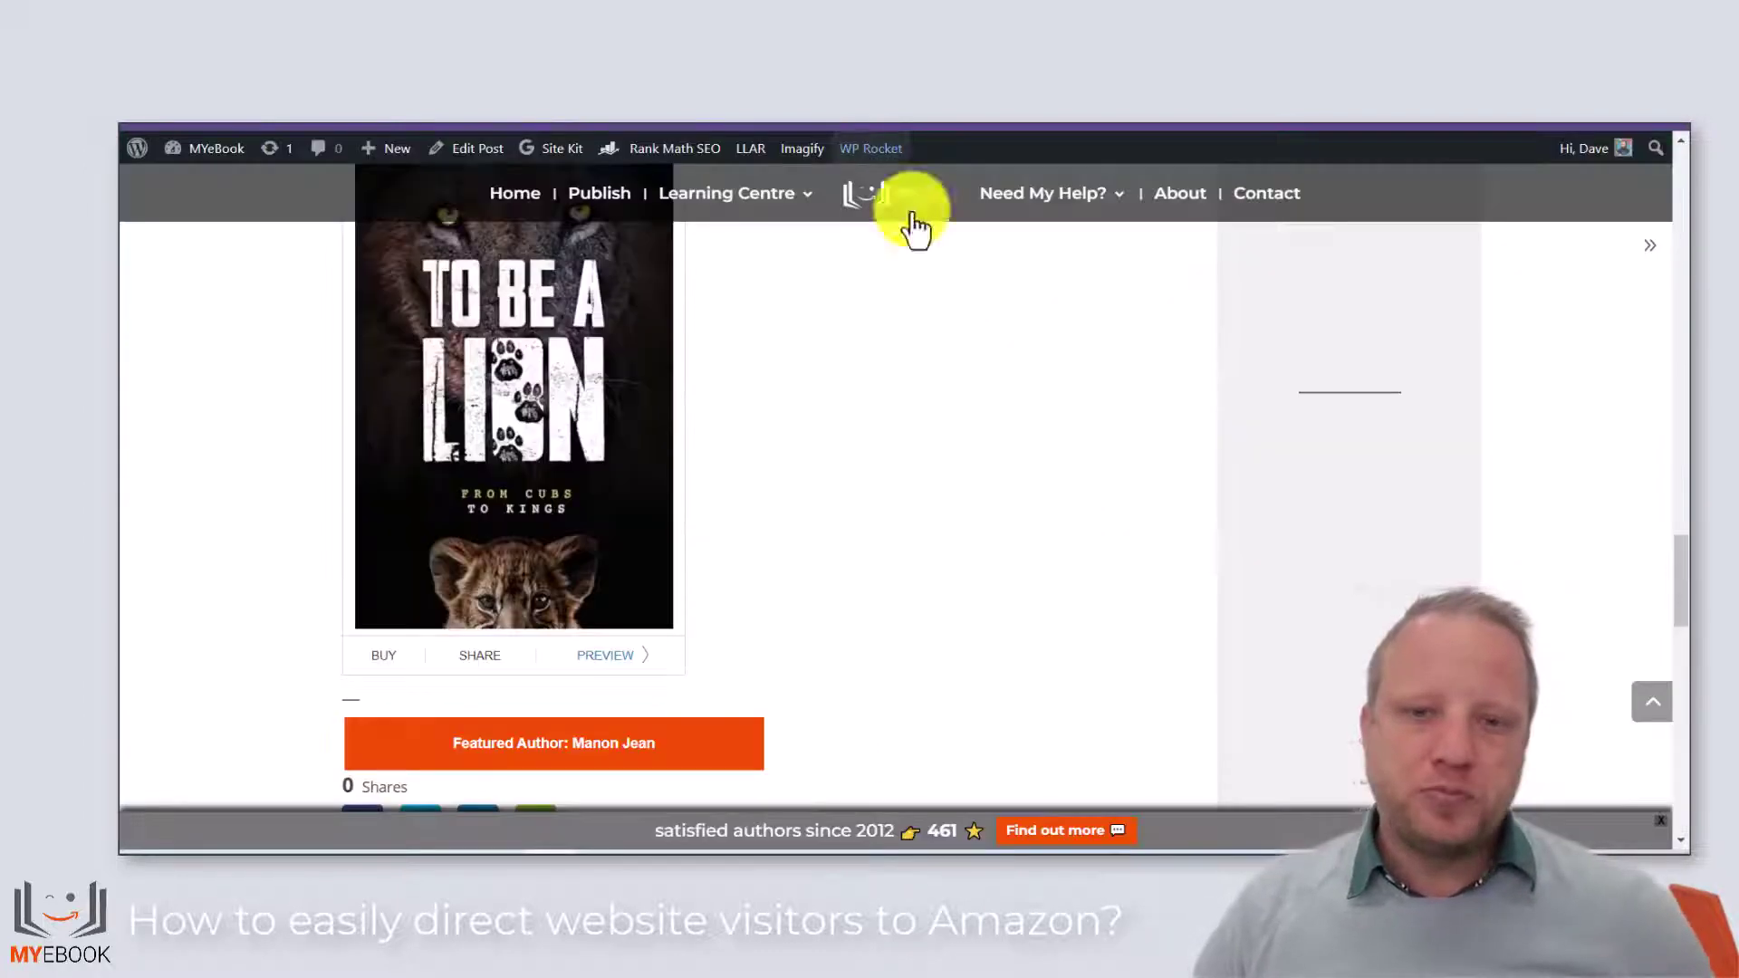
scroll(797, 570, up, 3)
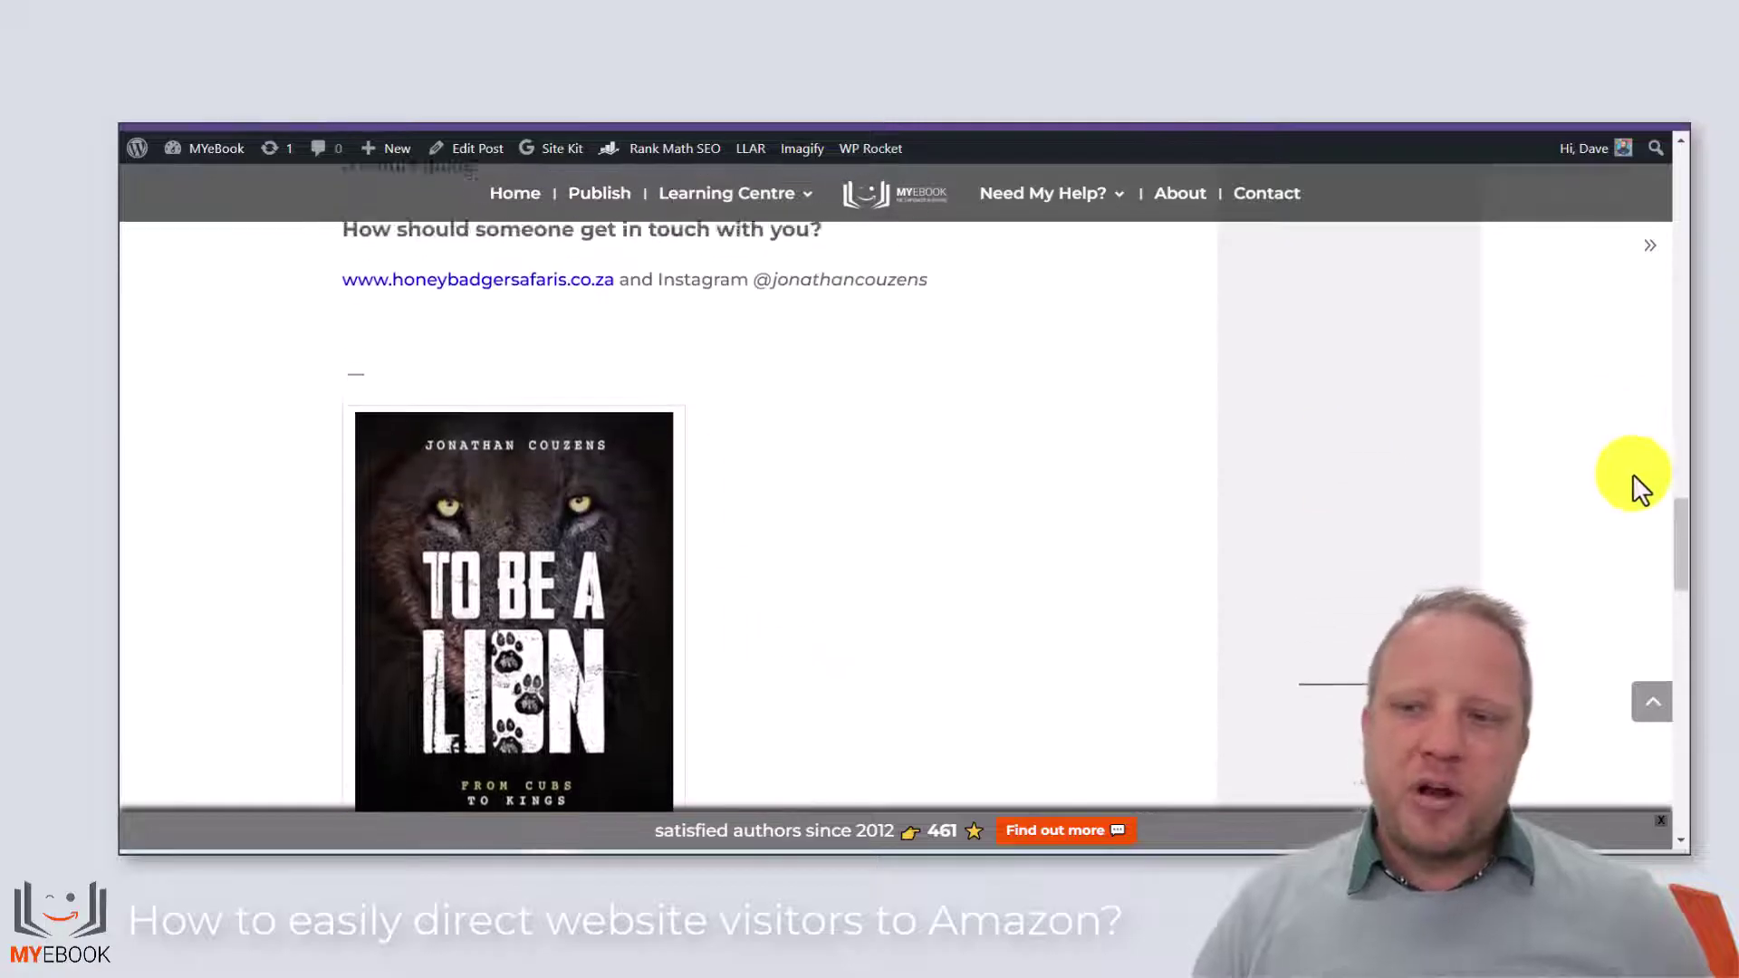
- Open the post in the block editor and place the cursor above the --- separator
mouse_move(1673, 566)
mouse_down()
mouse_move(1680, 504)
mouse_move(1672, 587)
mouse_up()
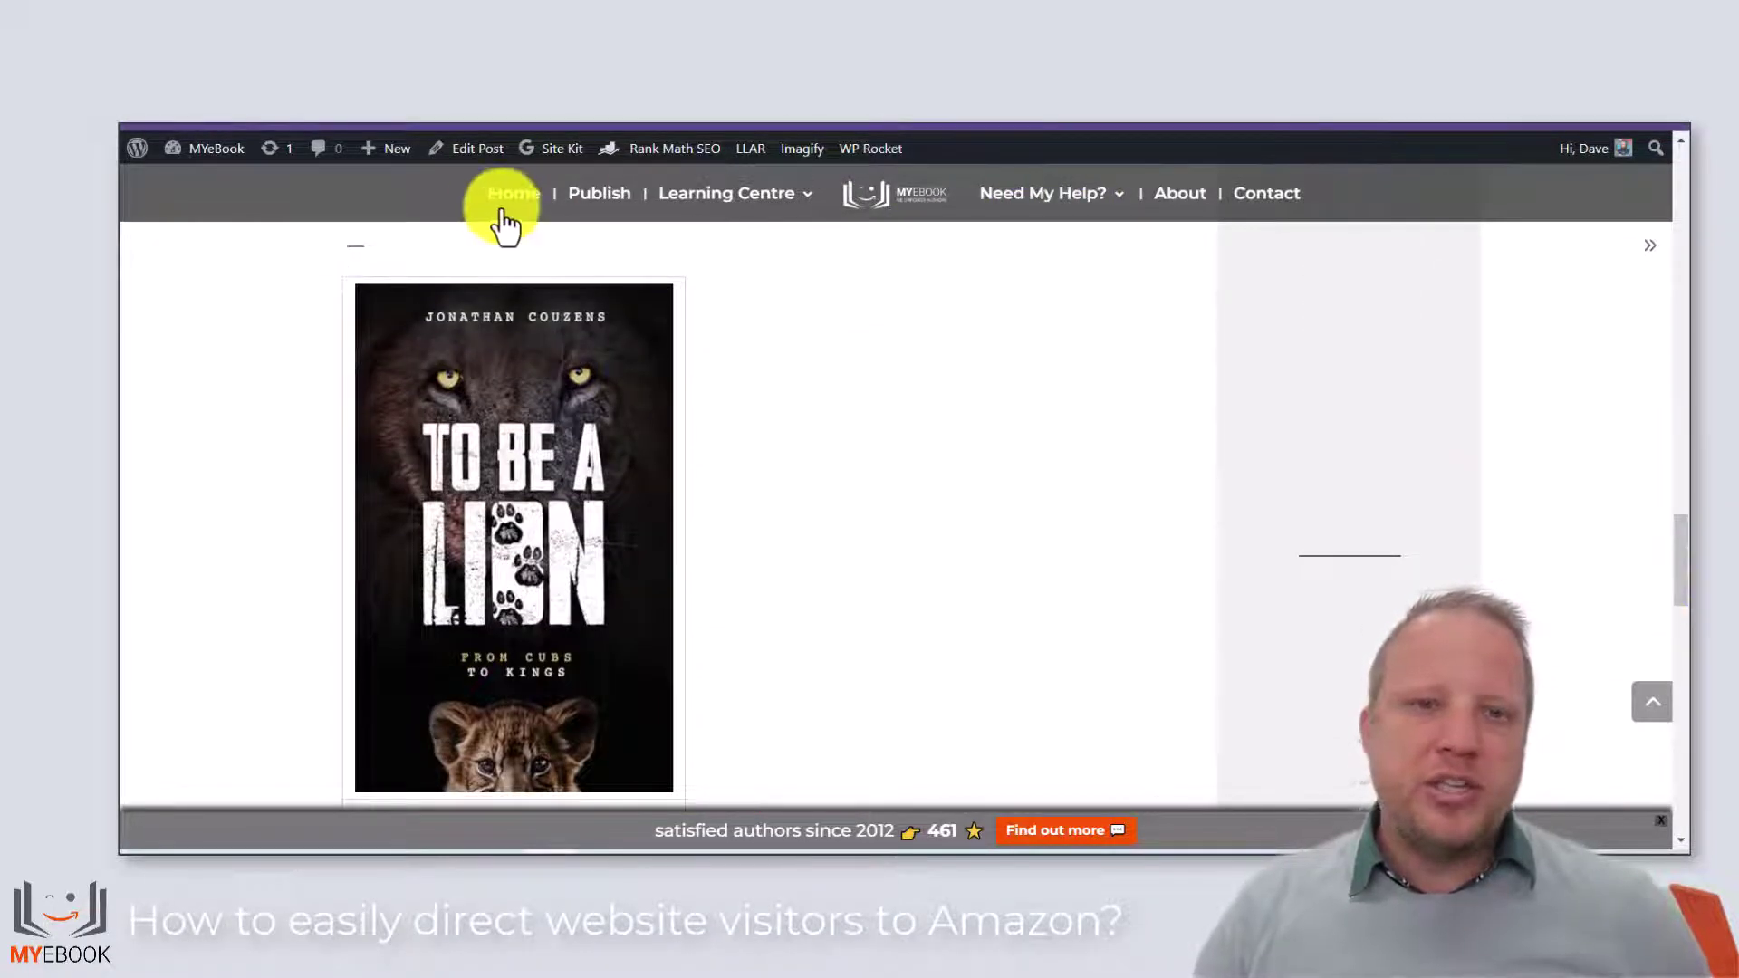
click(467, 172)
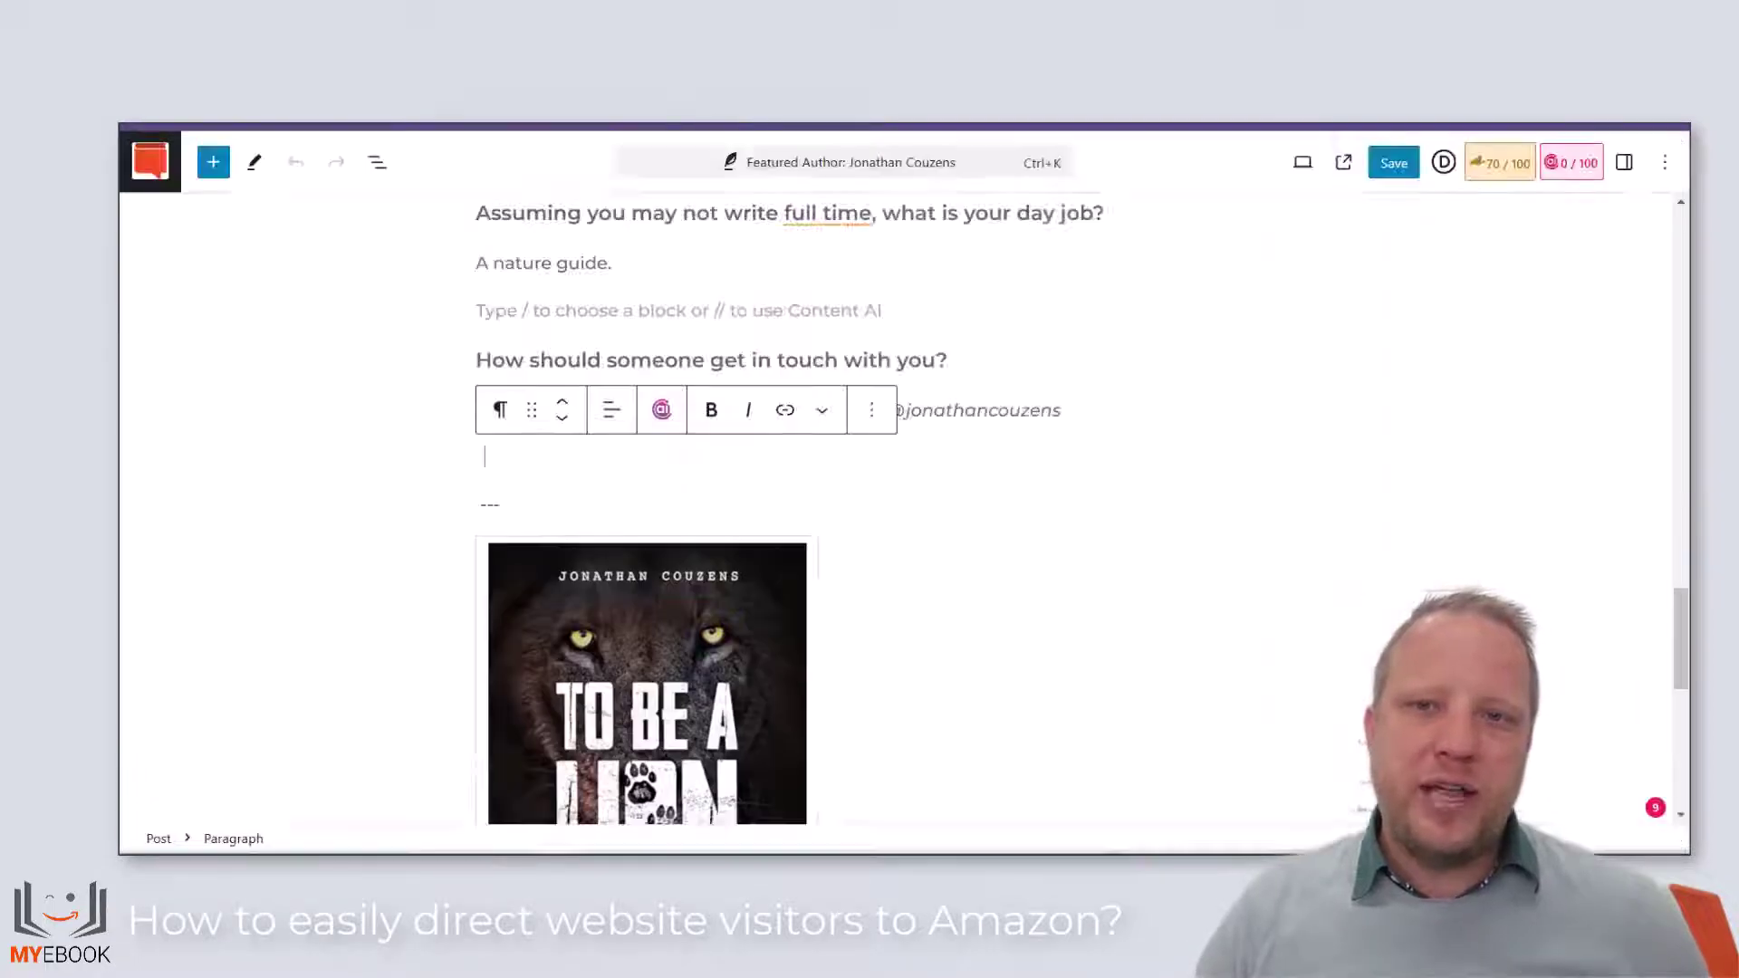
scroll(1177, 481, up, 5)
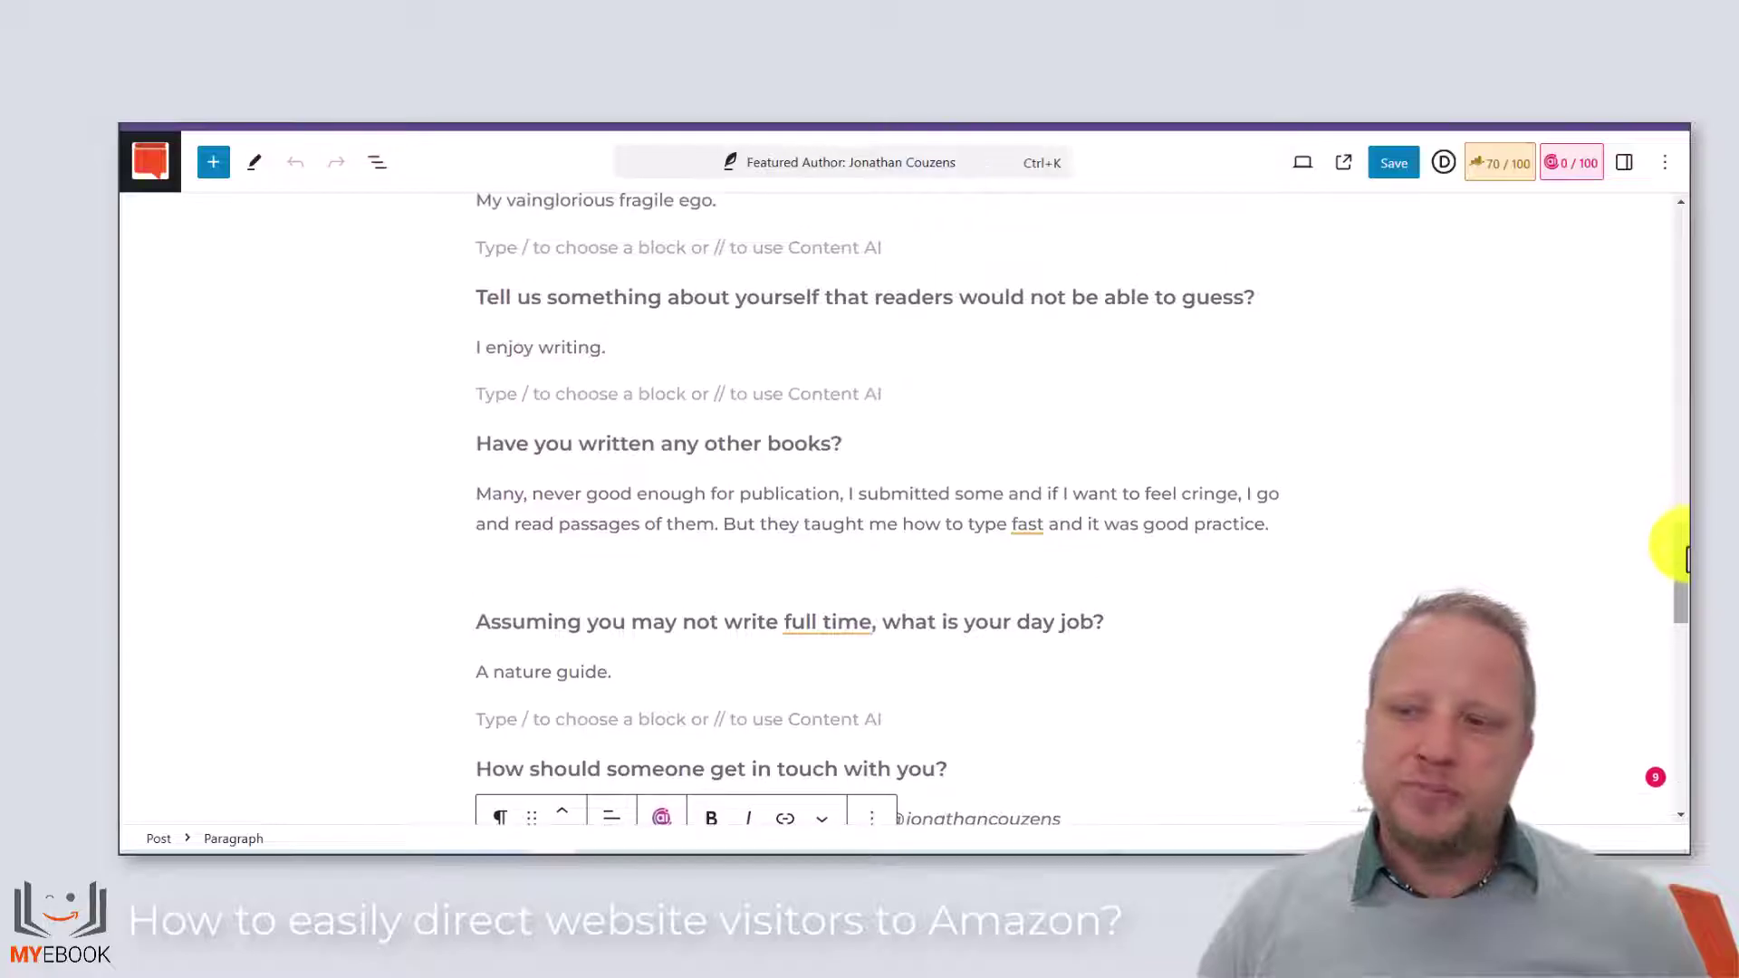
drag(1669, 544, 1681, 605)
scroll(1676, 606, down, 2)
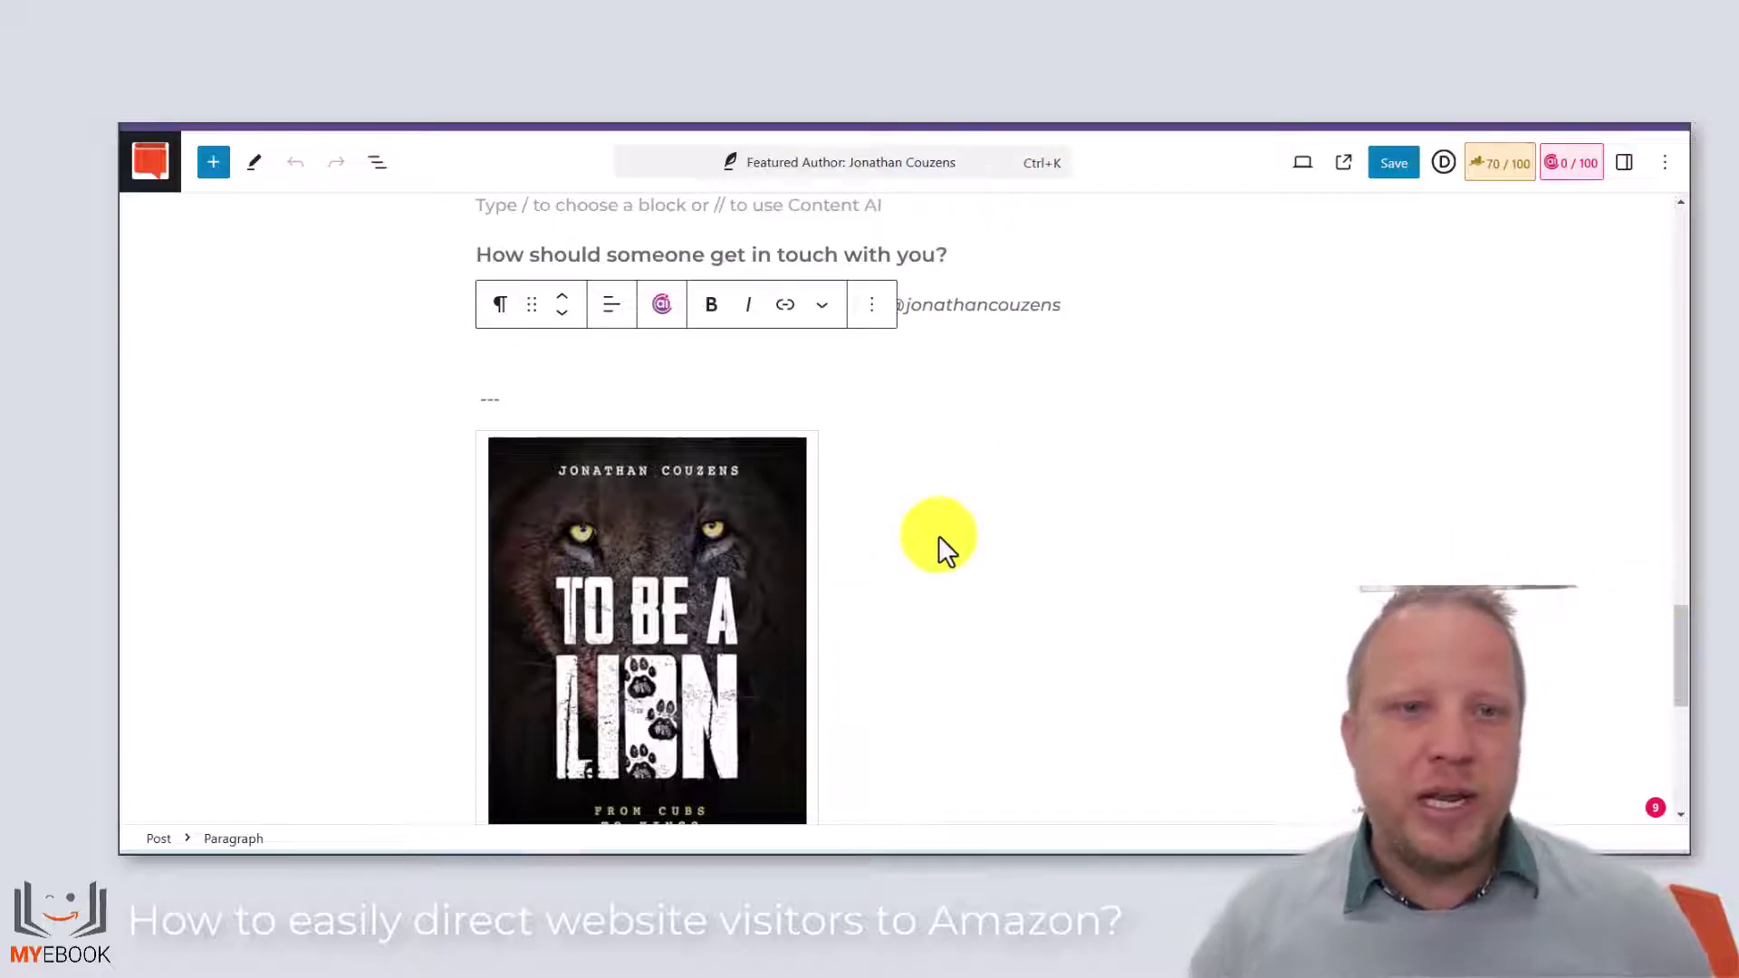
click(499, 399)
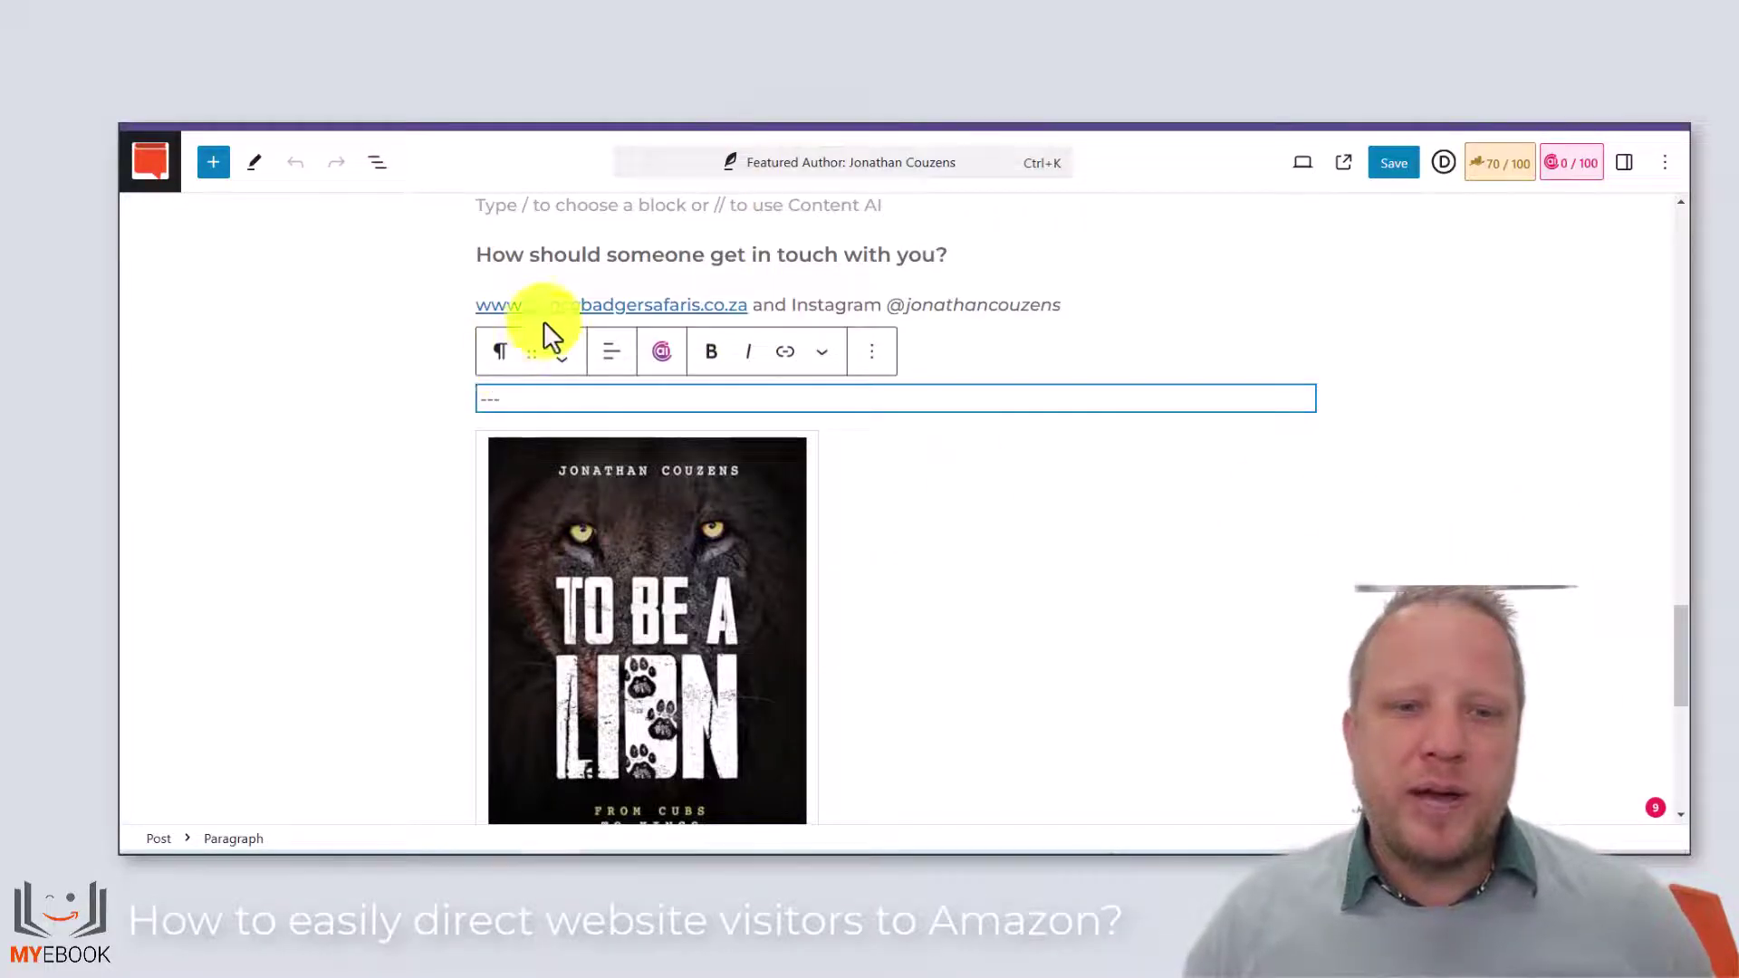
click(1009, 344)
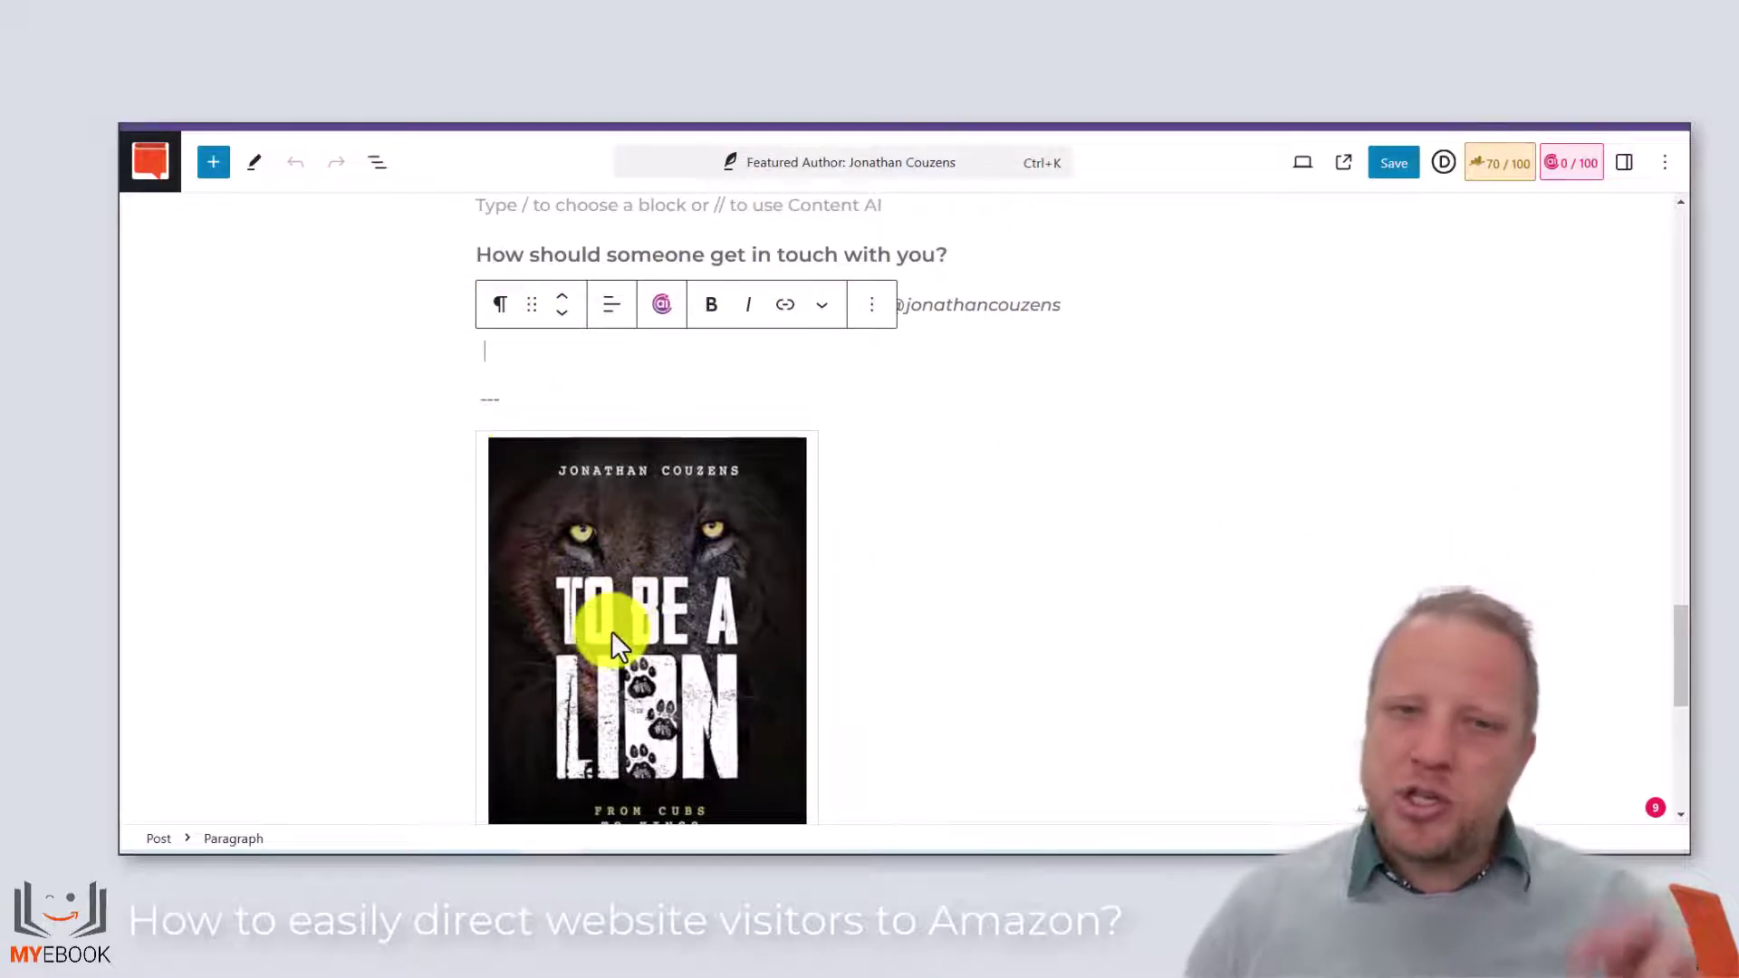
- Insert a Custom HTML block found by searching 'html' and paste the Amazon iframe code
click(213, 164)
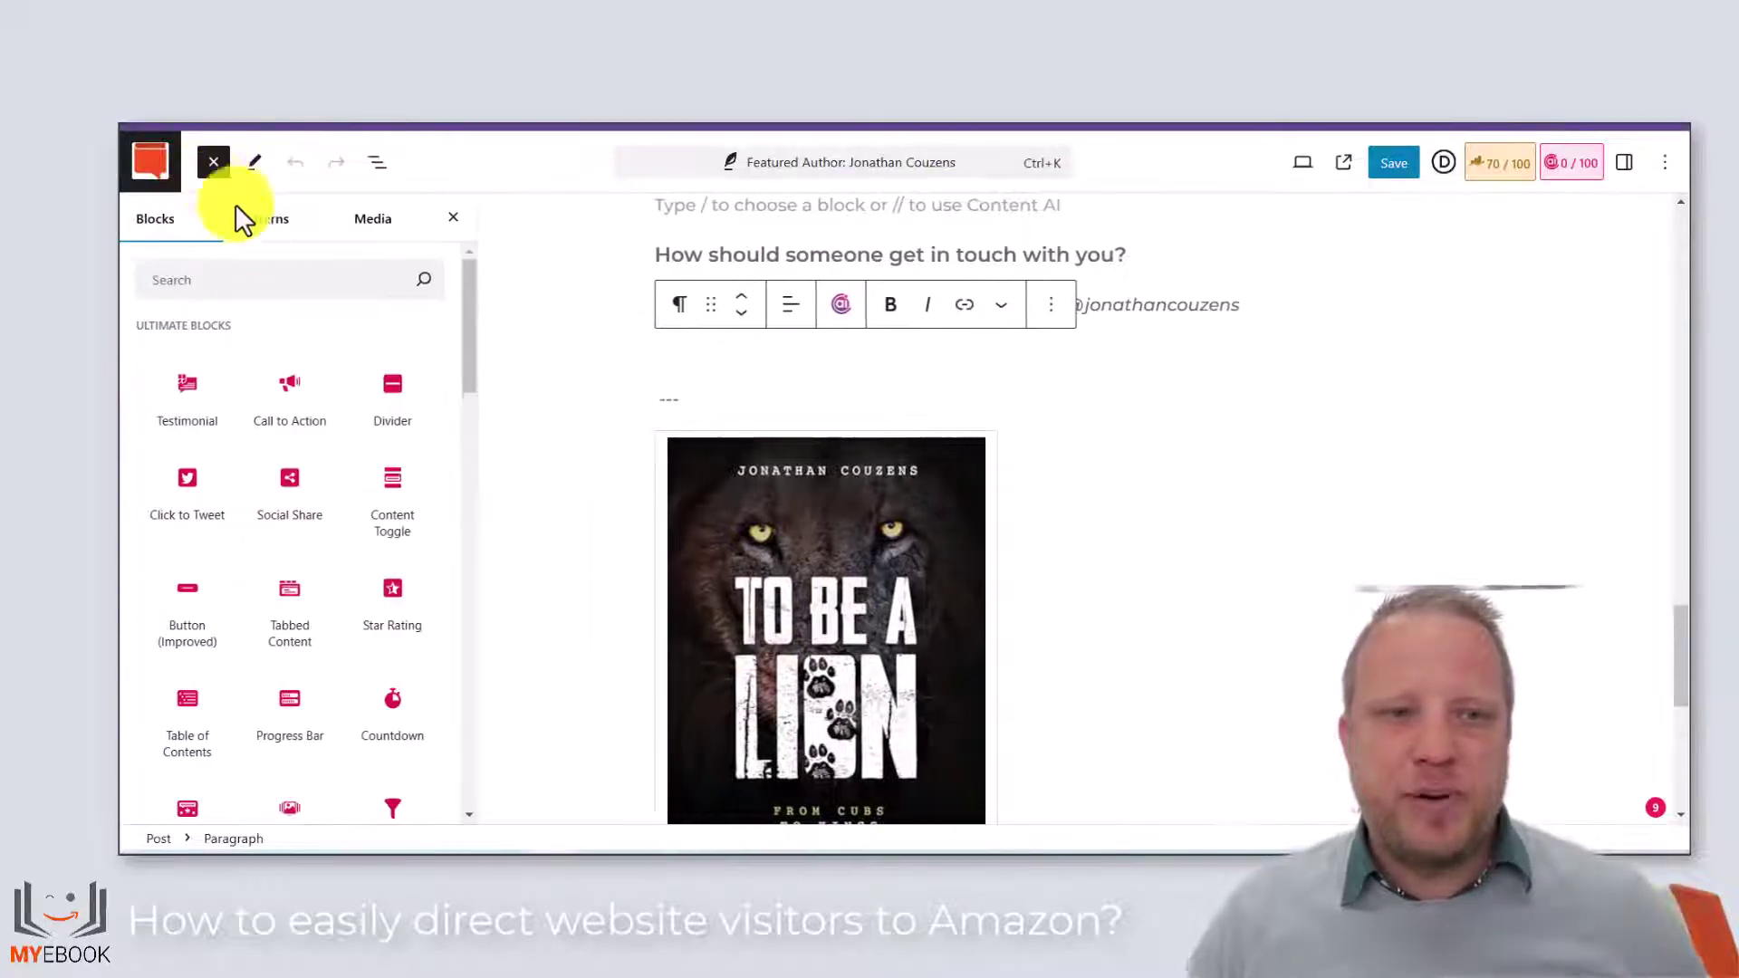
click(241, 283)
text(ht)
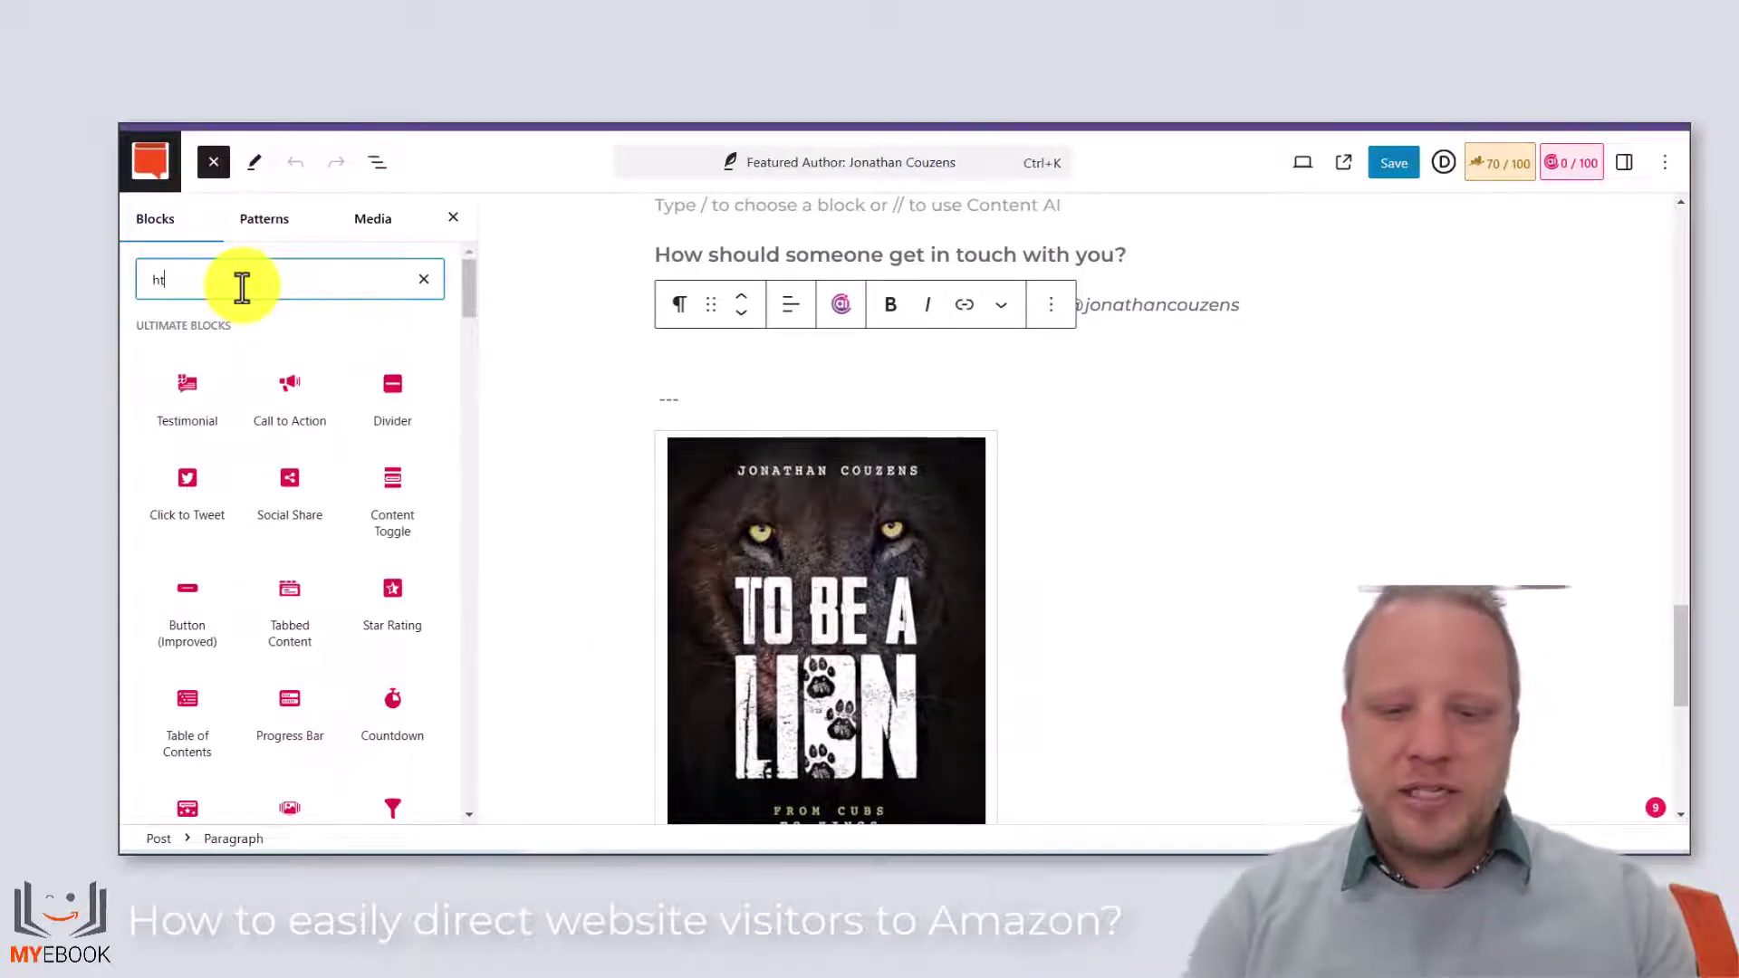
text(ml)
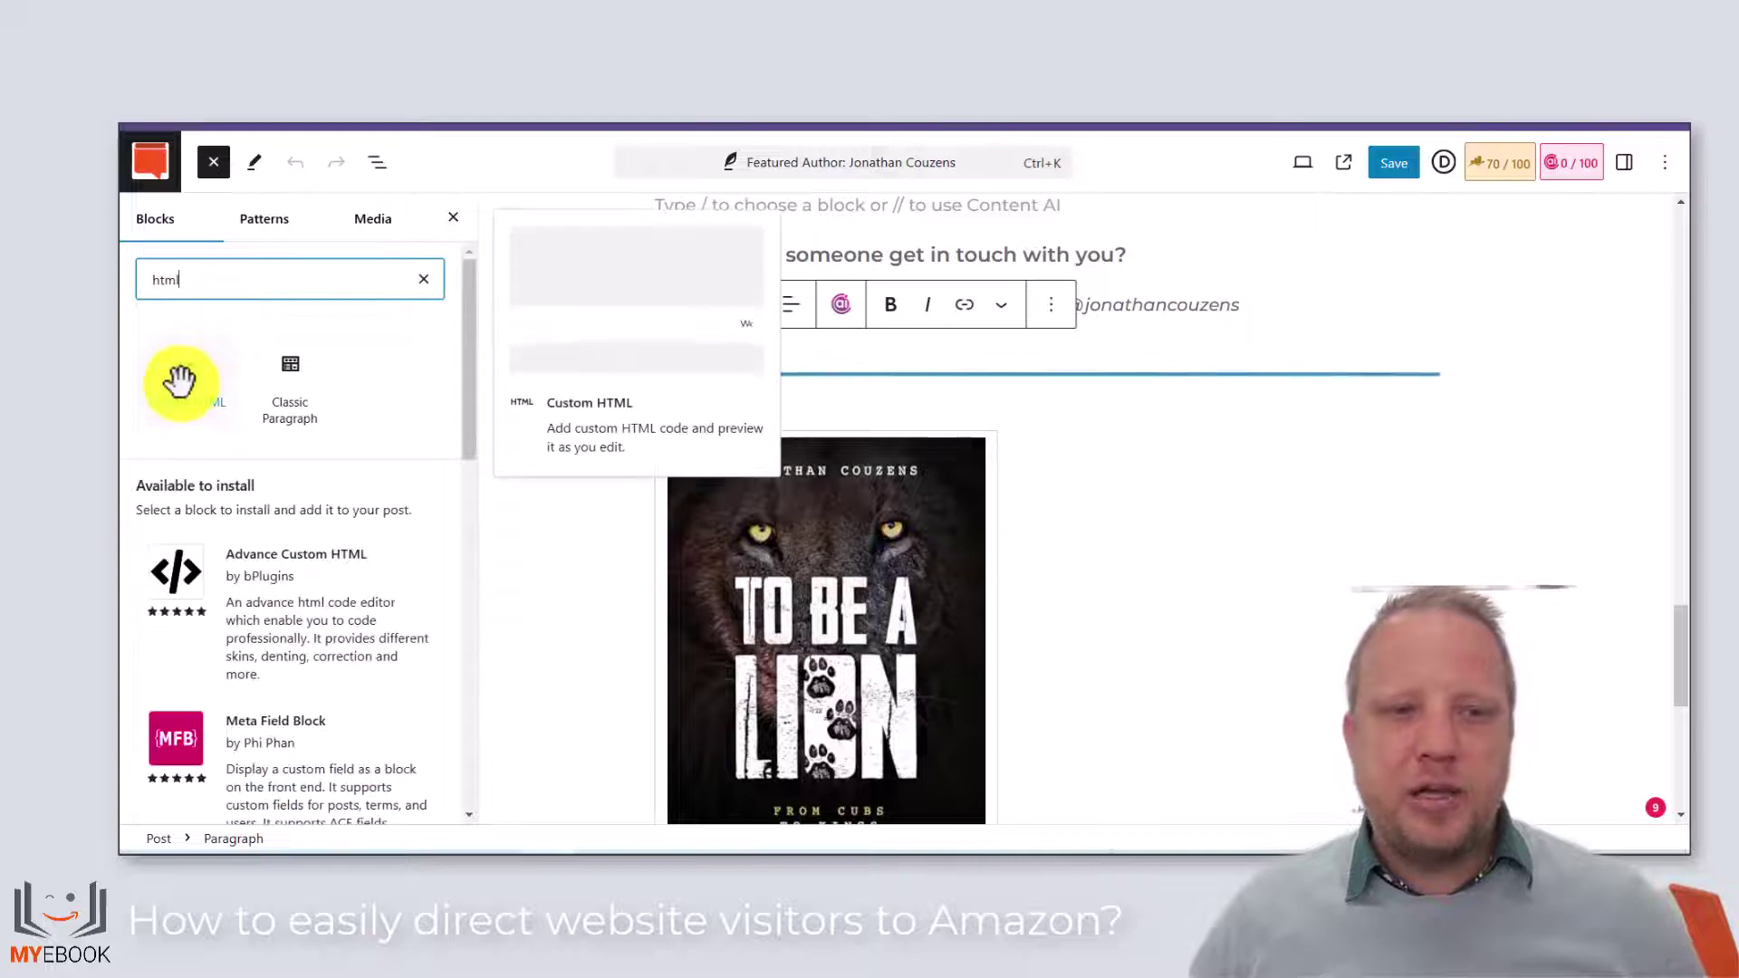
click(179, 380)
click(692, 419)
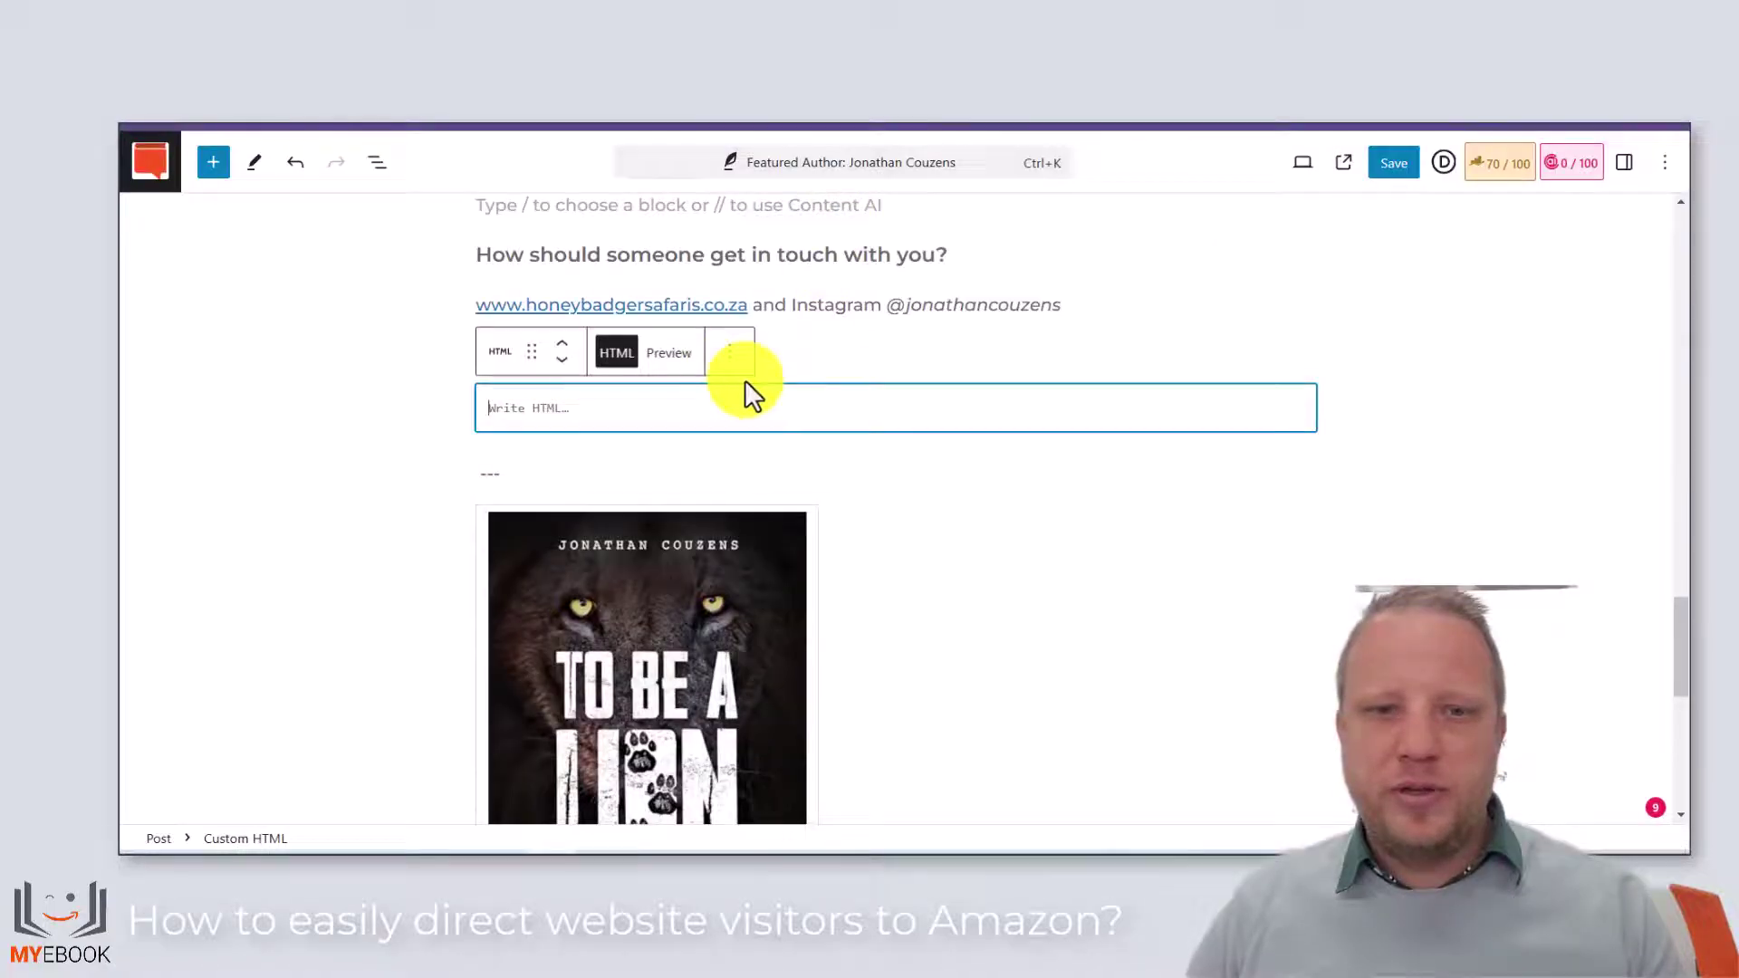
text(<iframe type="text/html" sandbox="allow-scripts allow-same-origin allow-popups" width="336" height="550" frameborder="0" allowfullscreen style="max-width:100%" src="https://read.amazon.com/kp/card?asin=B0DG65DY2M&preview=newtab&linkCode=kpe&ref_=kip_embed_taf_preview_E3TZR08WZ74BYT5QY3NX" ></iframe>)
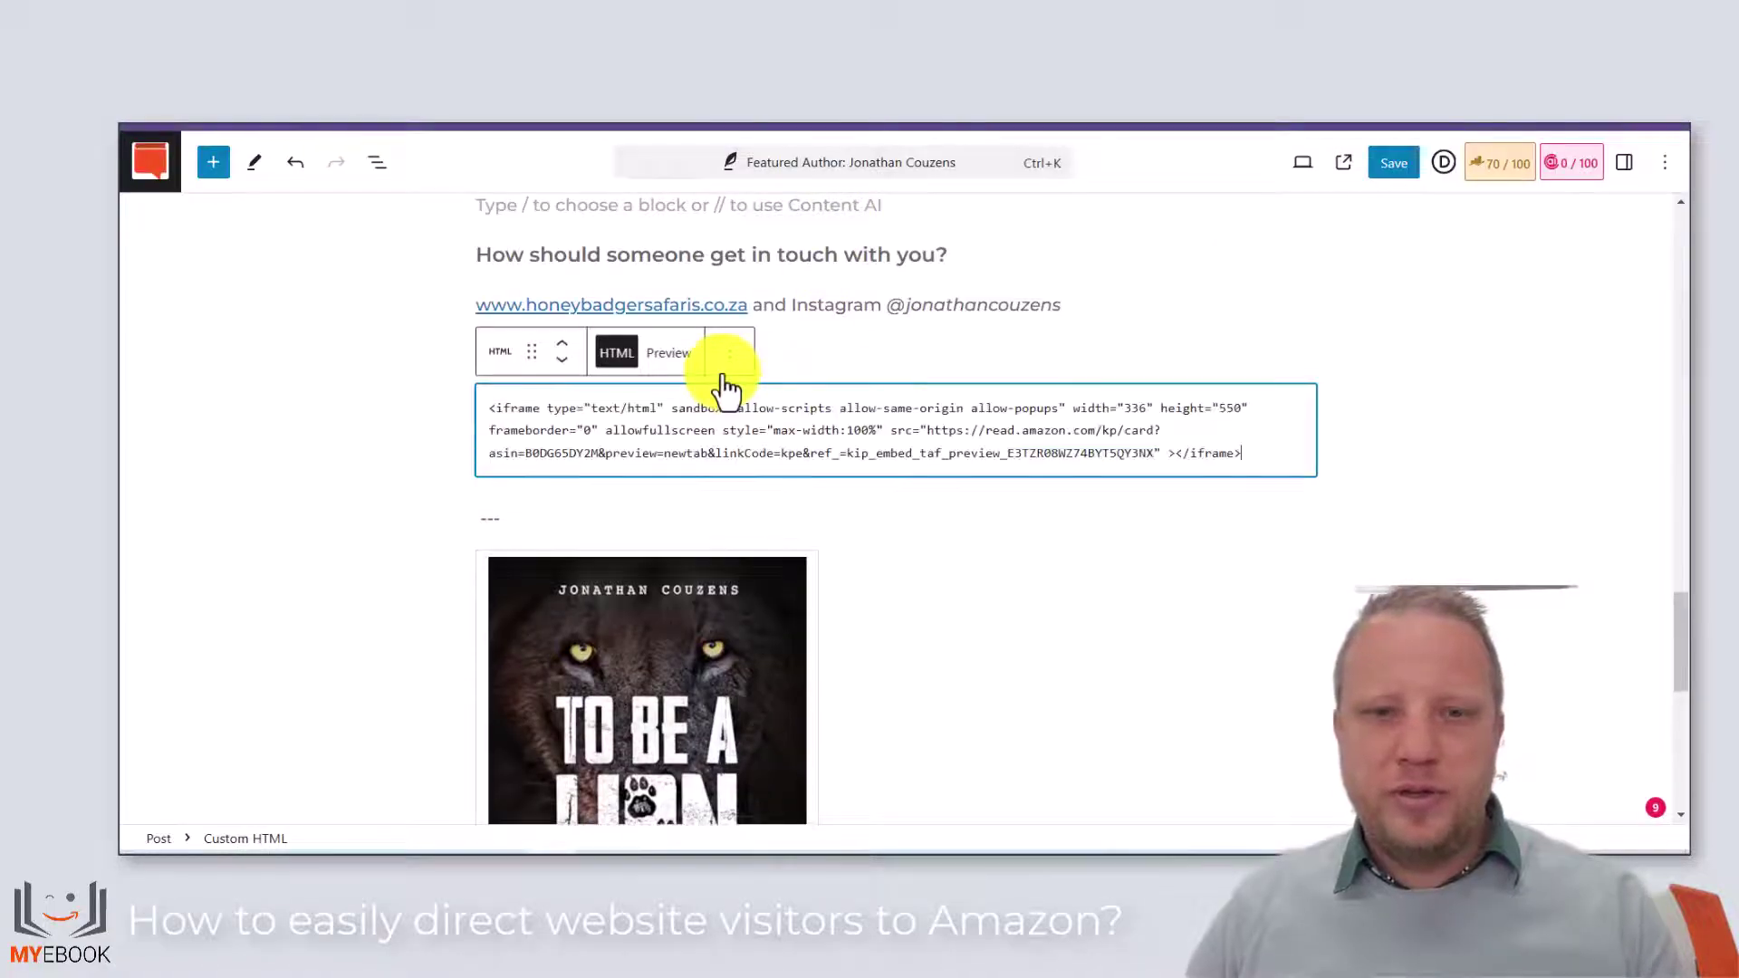
- Preview the embedded book card, then delete the Custom HTML block
click(668, 358)
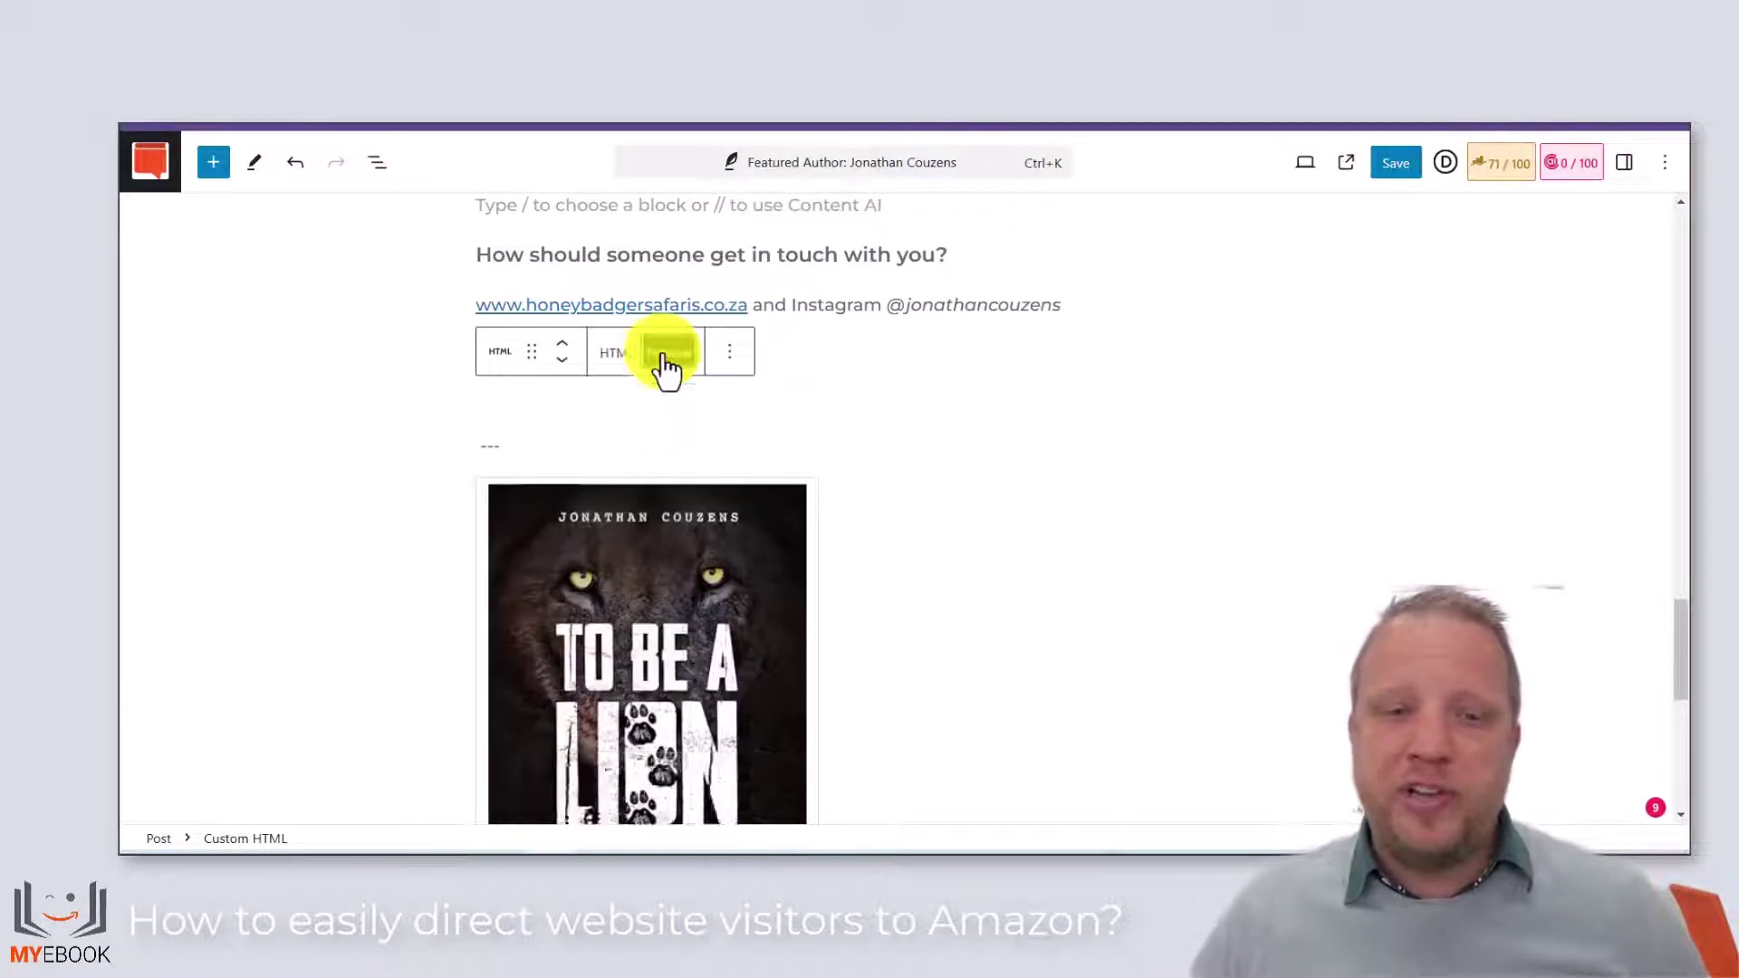
scroll(651, 541, down, 1)
scroll(634, 571, down, 3)
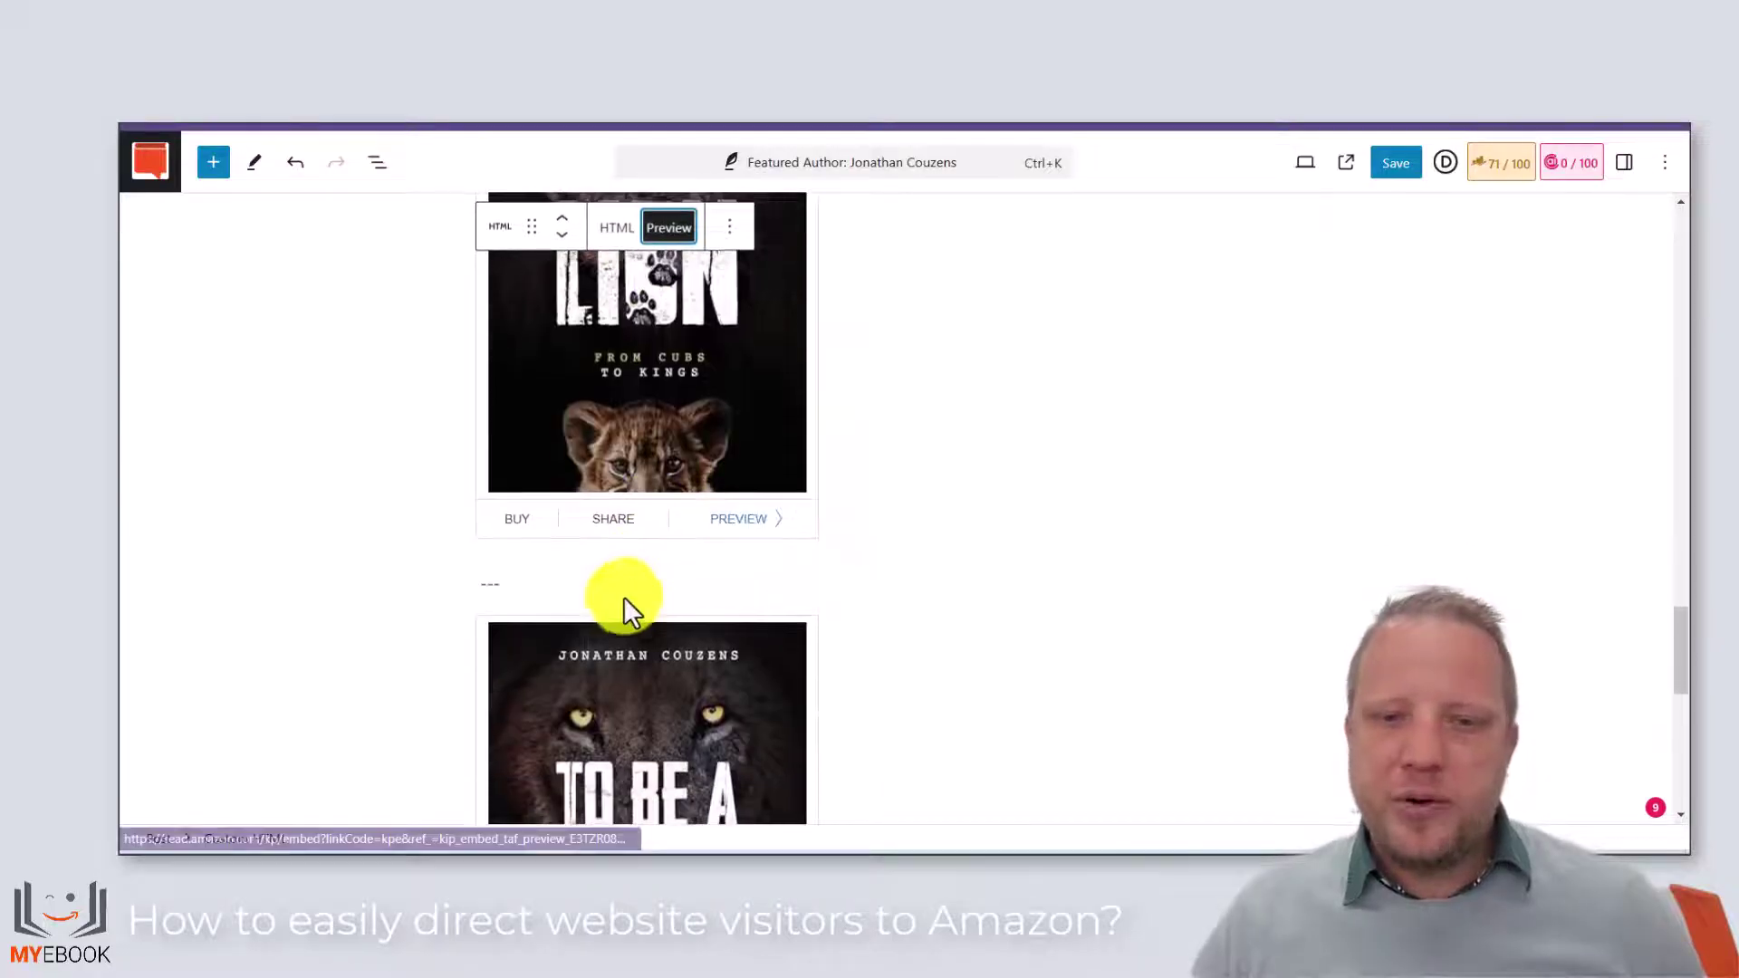
scroll(602, 643, up, 3)
scroll(652, 698, down, 6)
scroll(652, 676, down, 2)
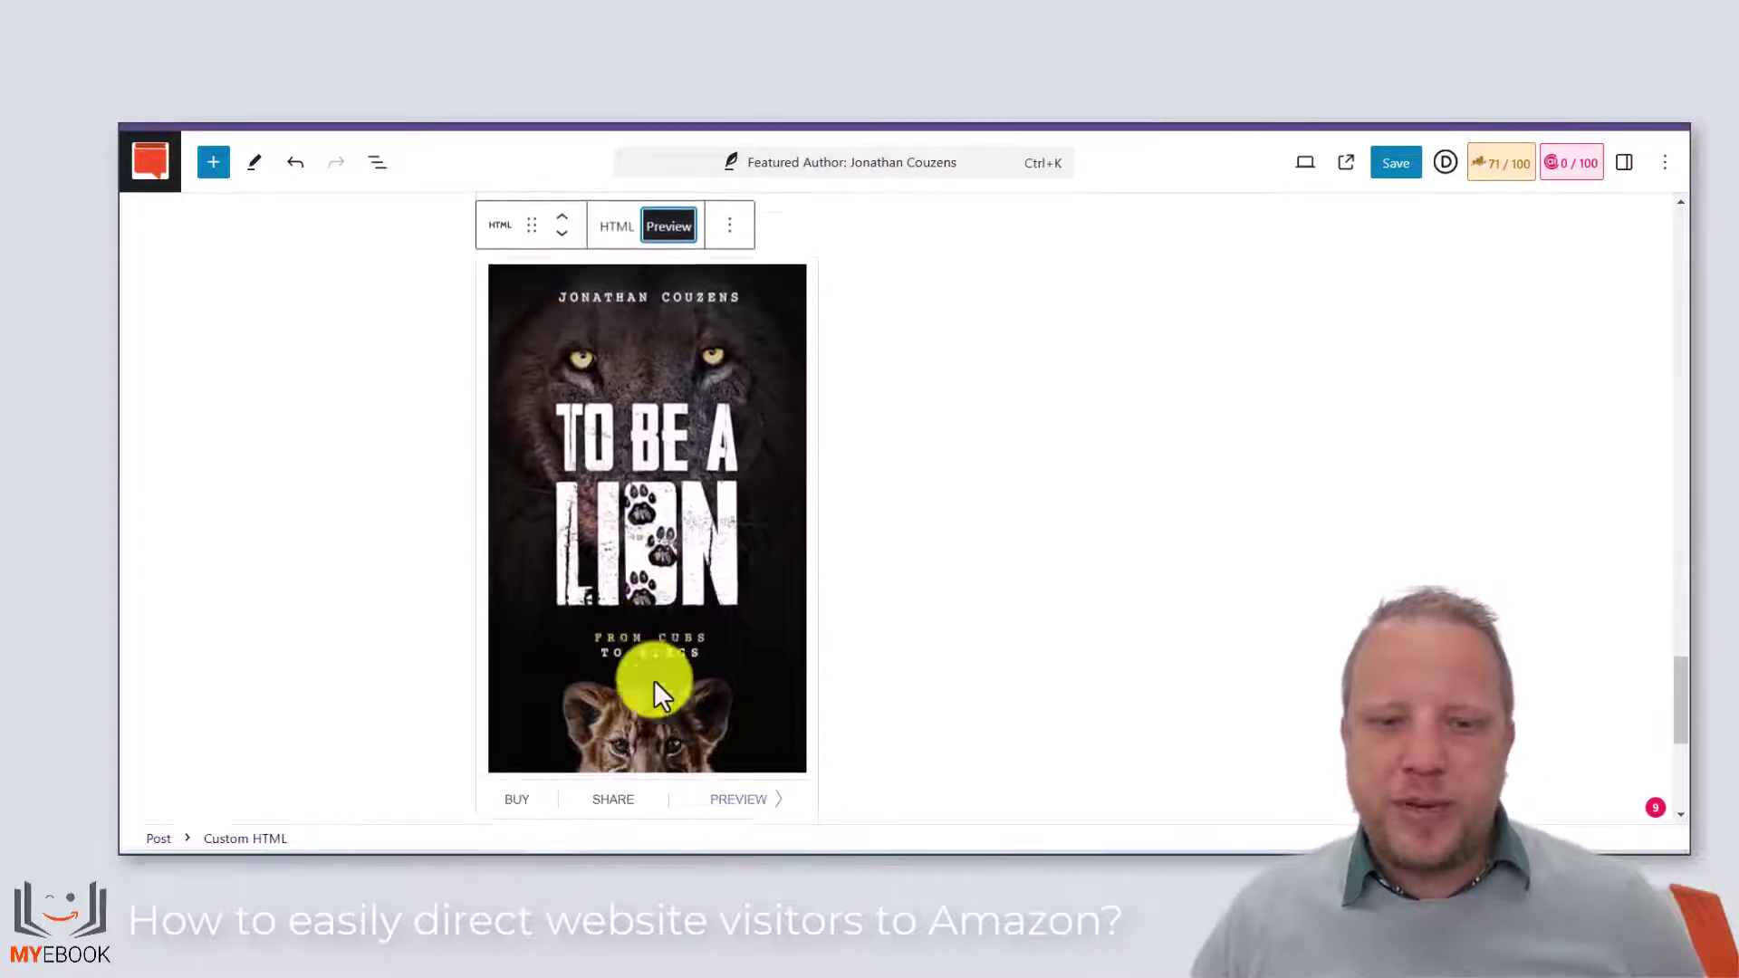
click(730, 226)
click(815, 699)
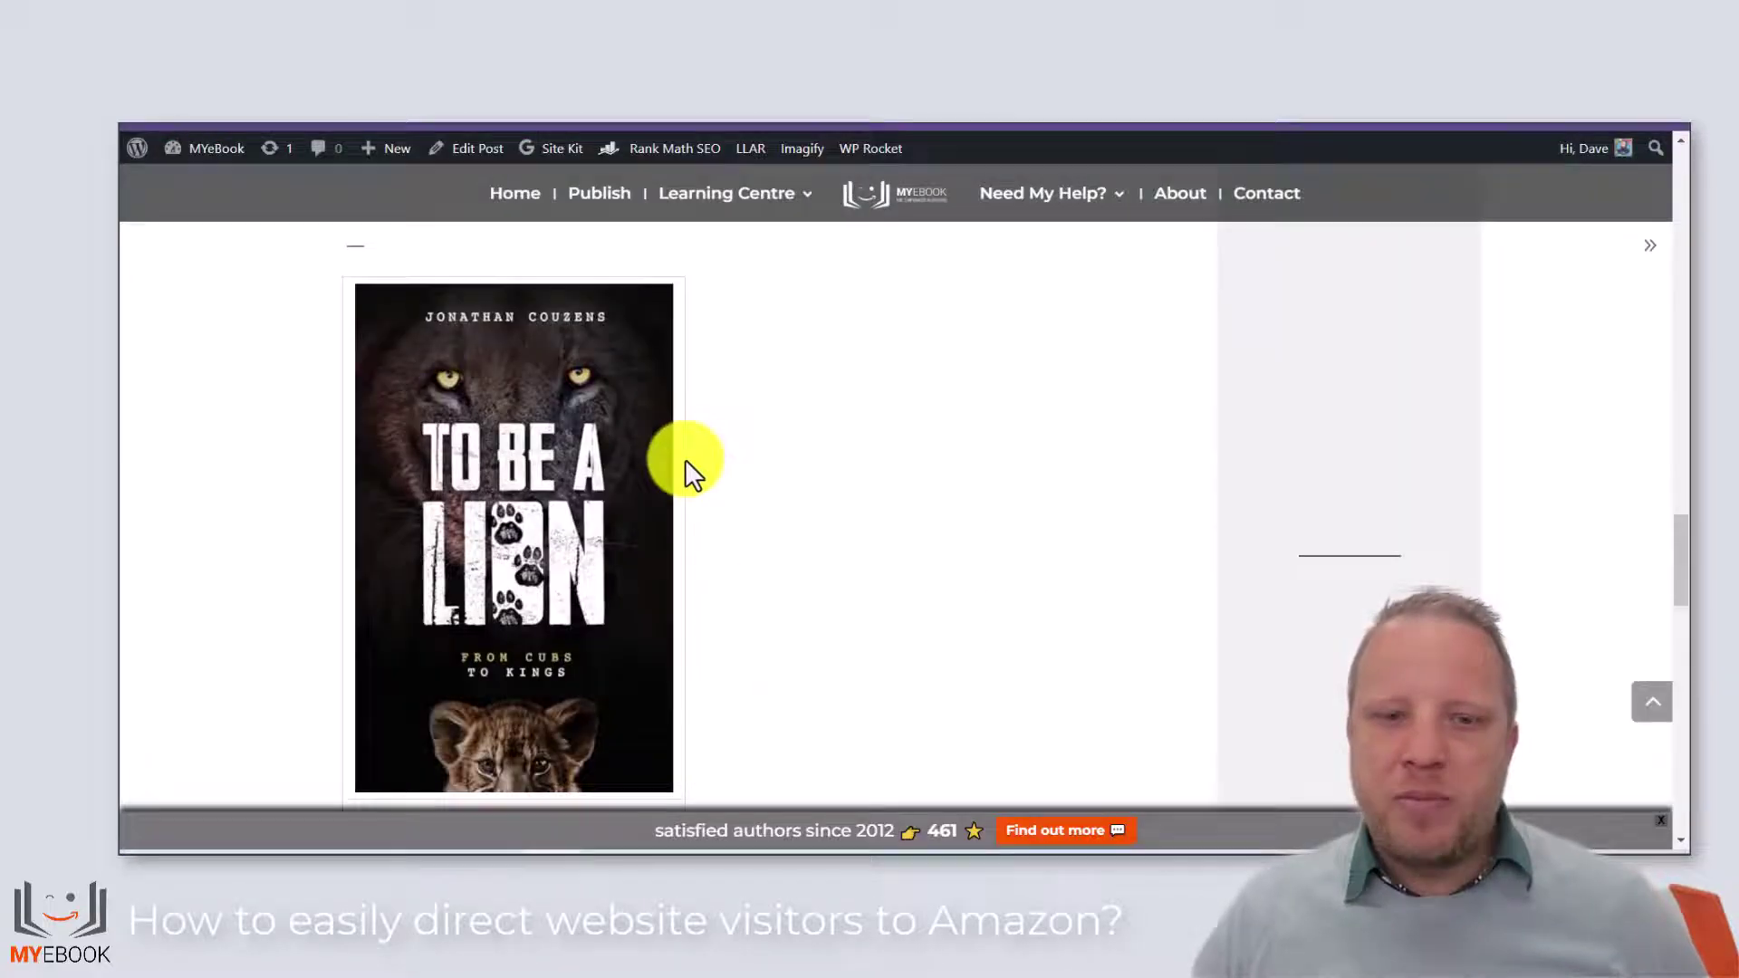
scroll(683, 465, down, 2)
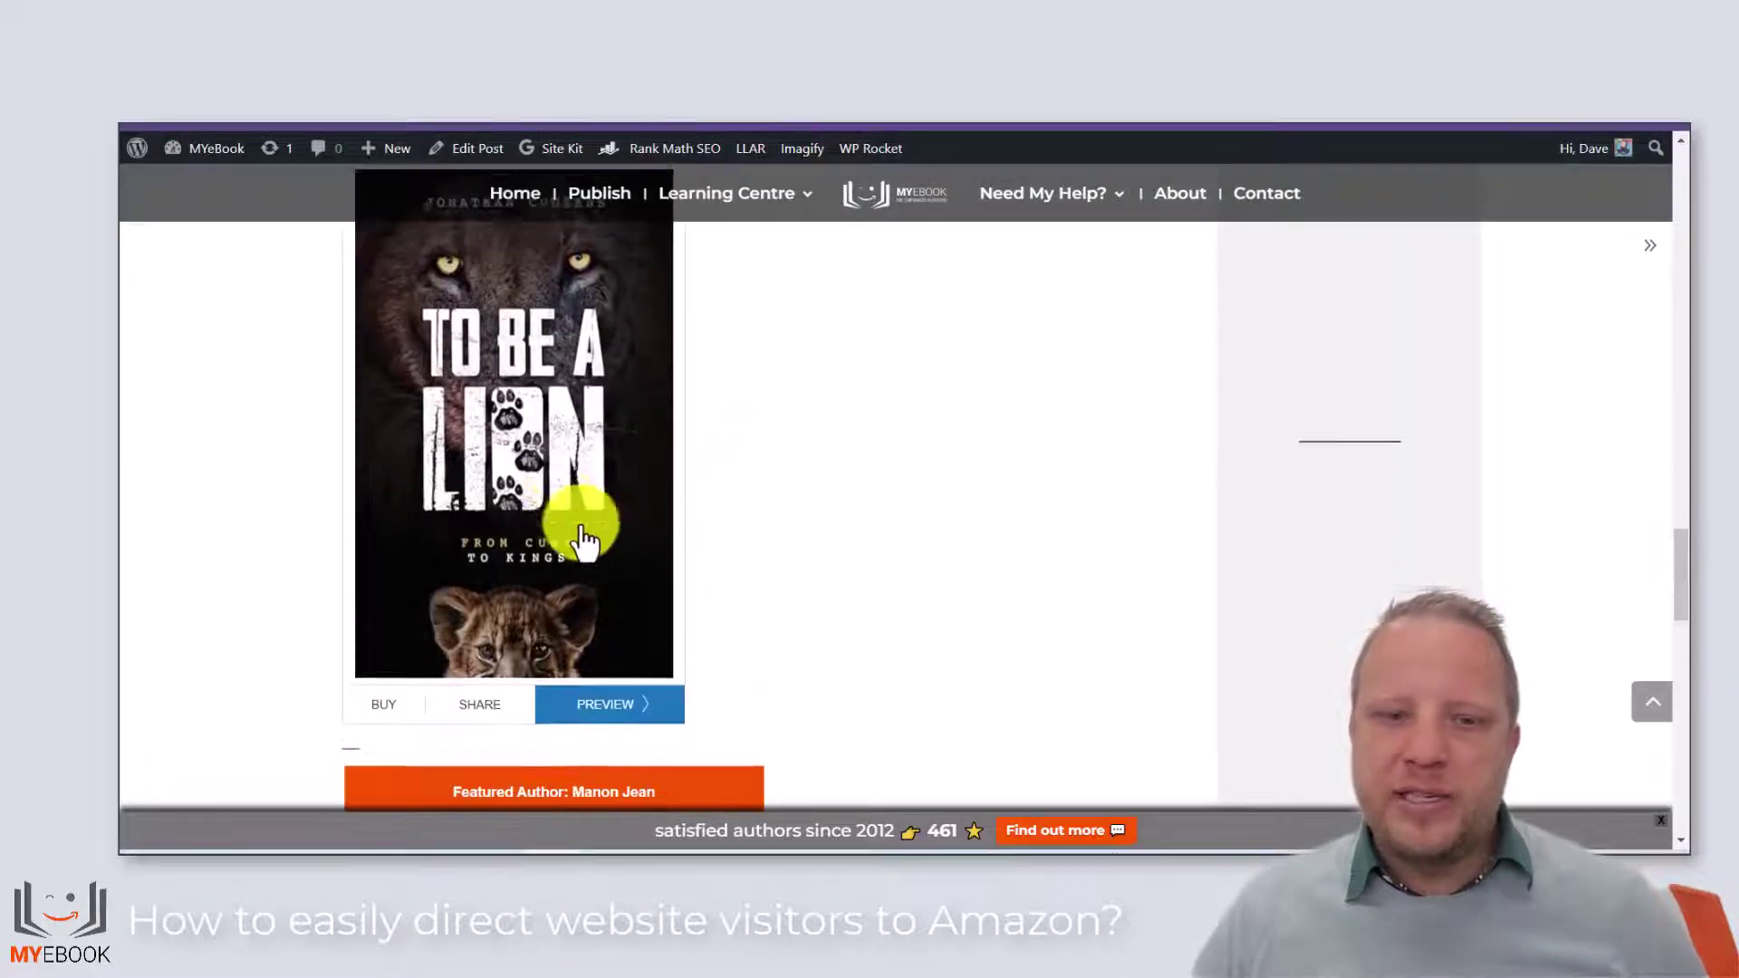
click(514, 489)
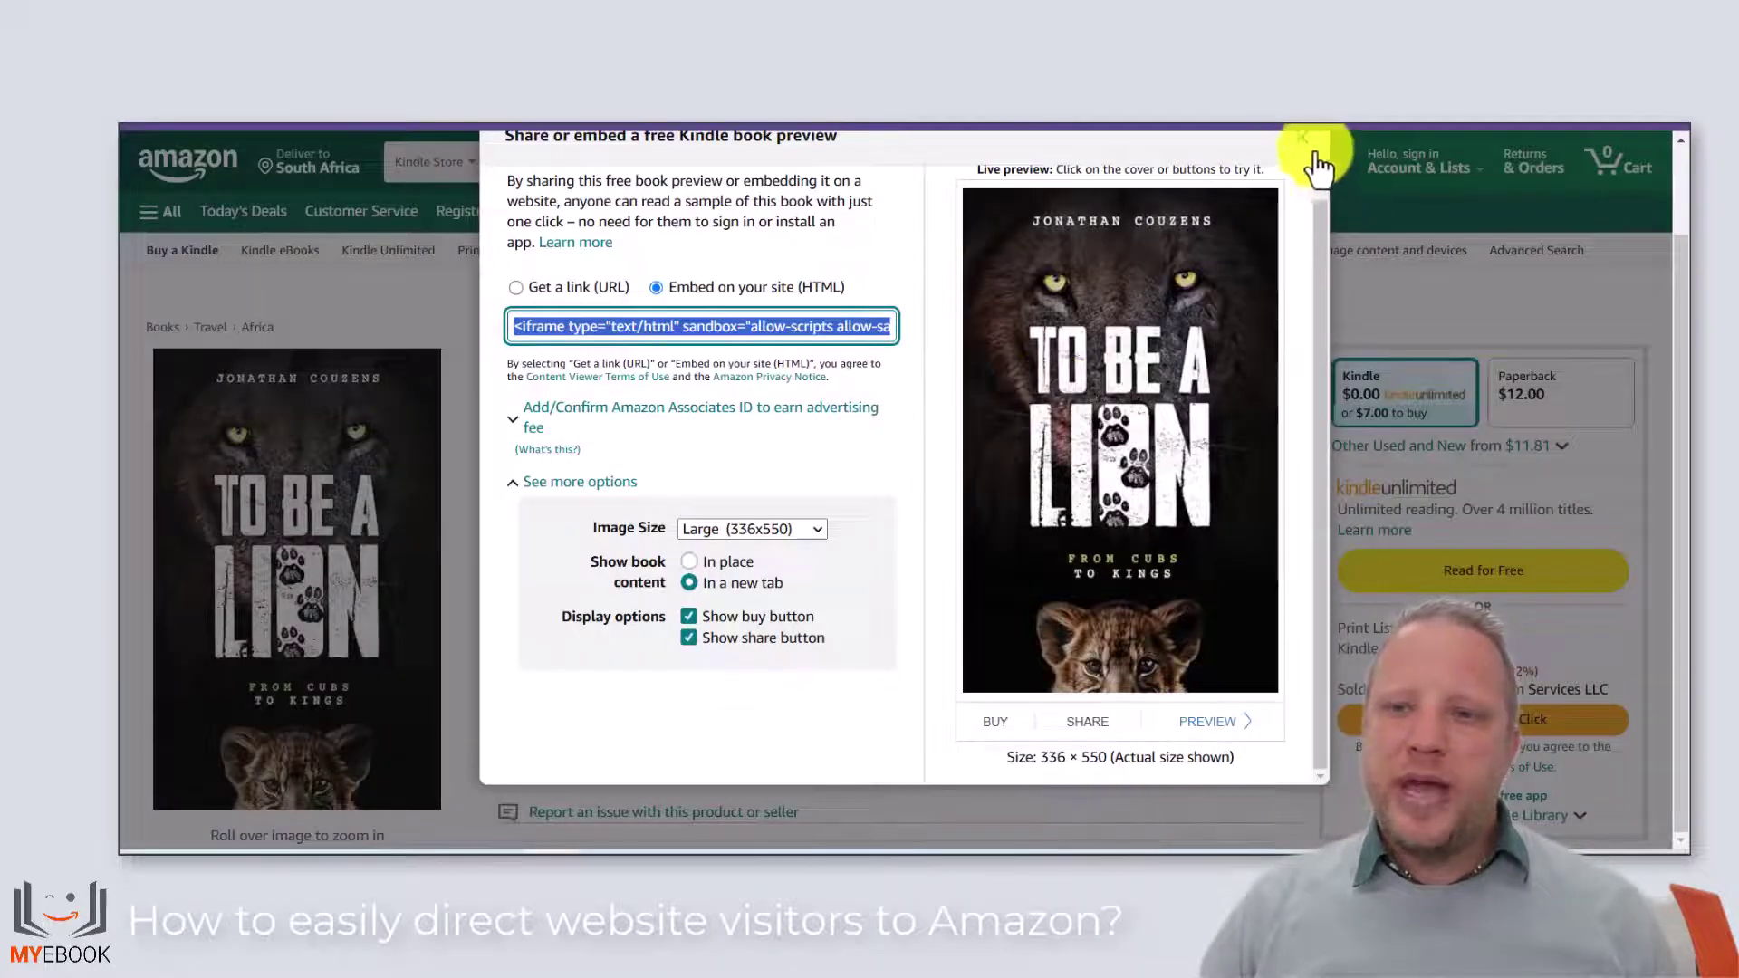
- Reopen Share > Embed, choose HTML embed code, and expand See more options
click(1307, 136)
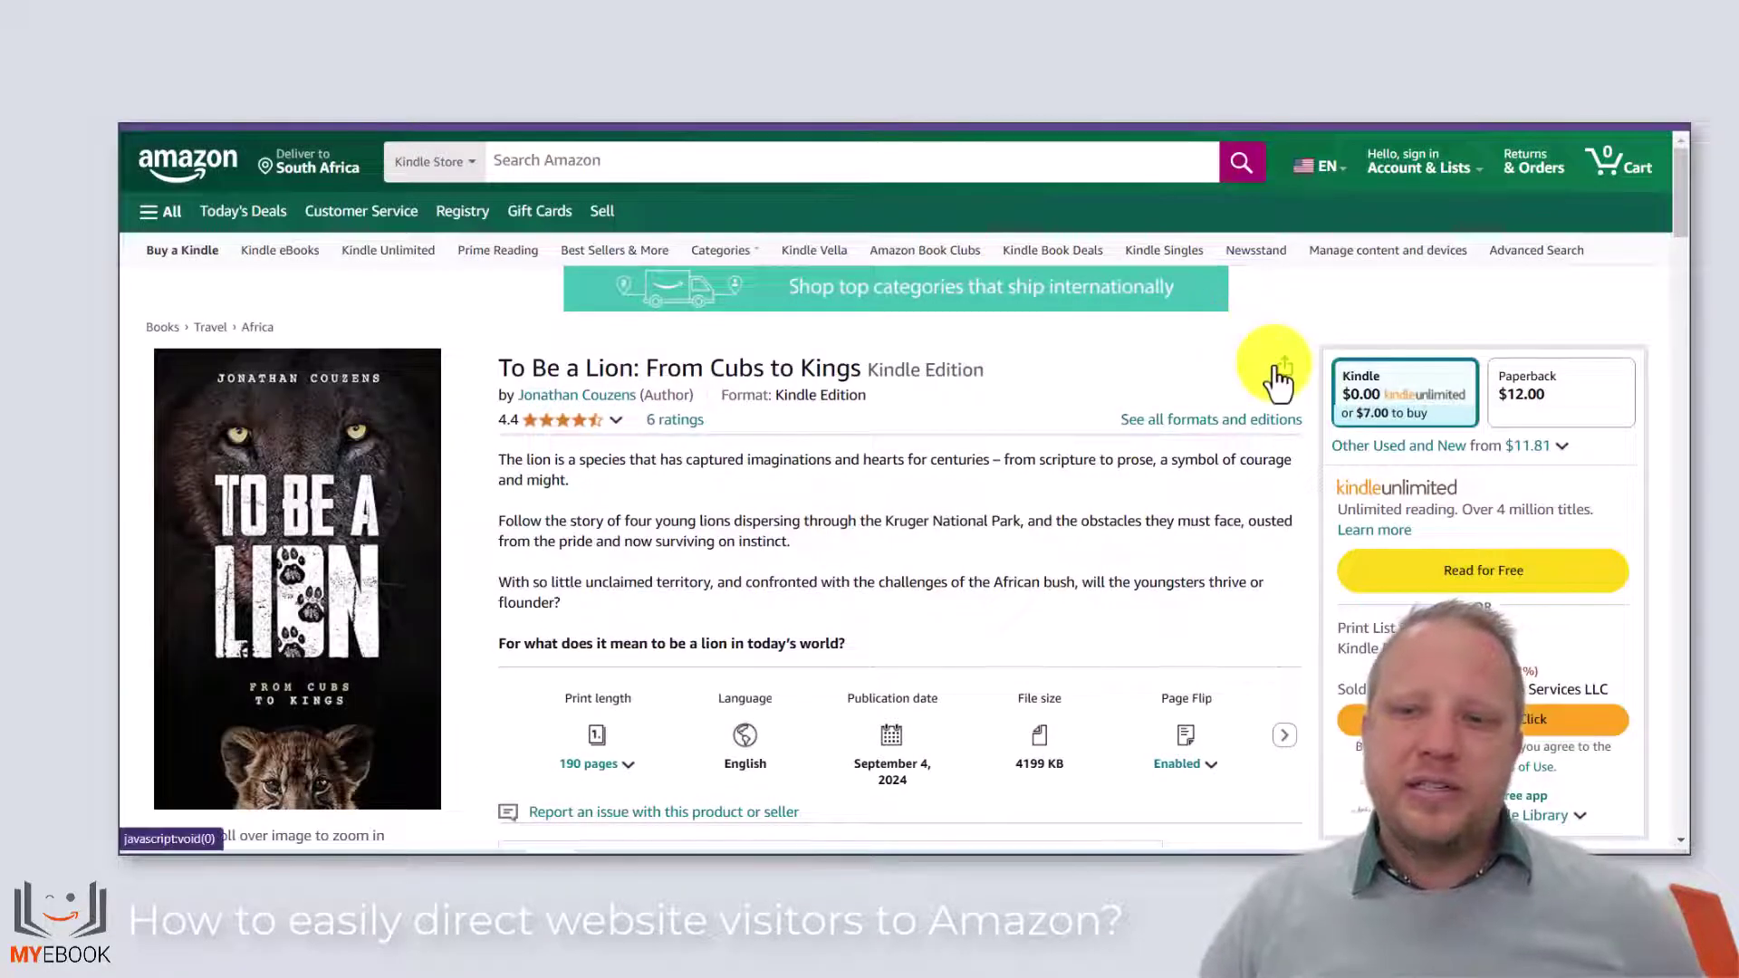
click(1279, 378)
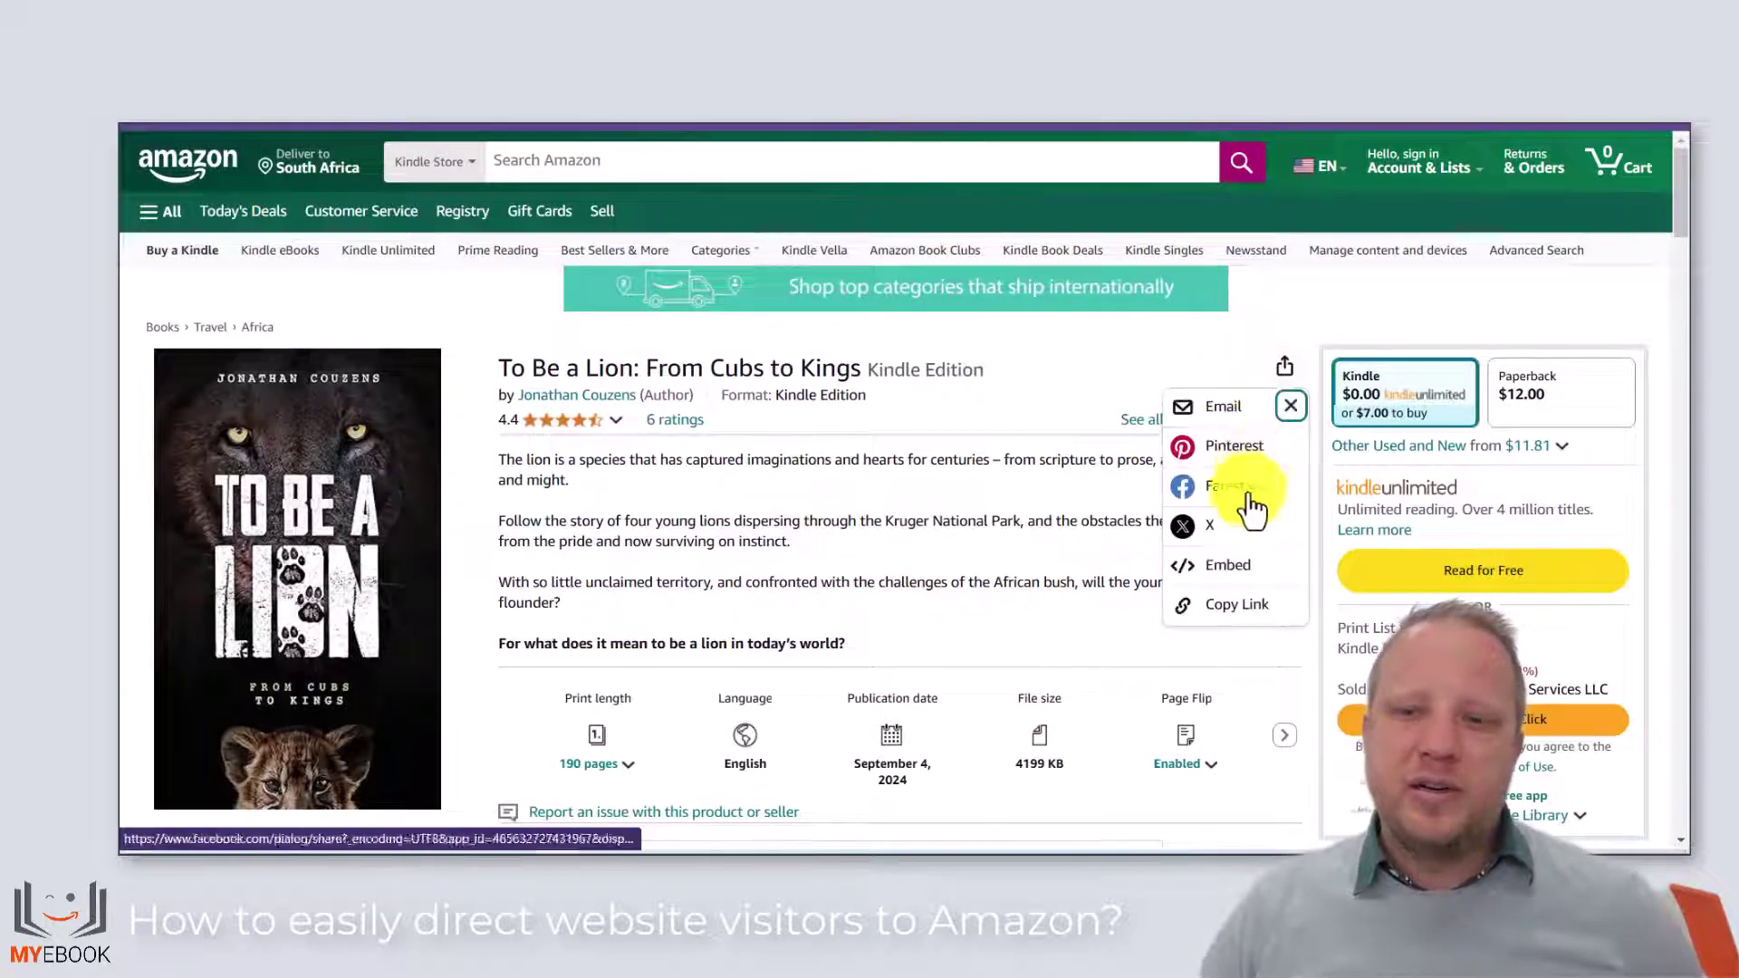
click(1228, 568)
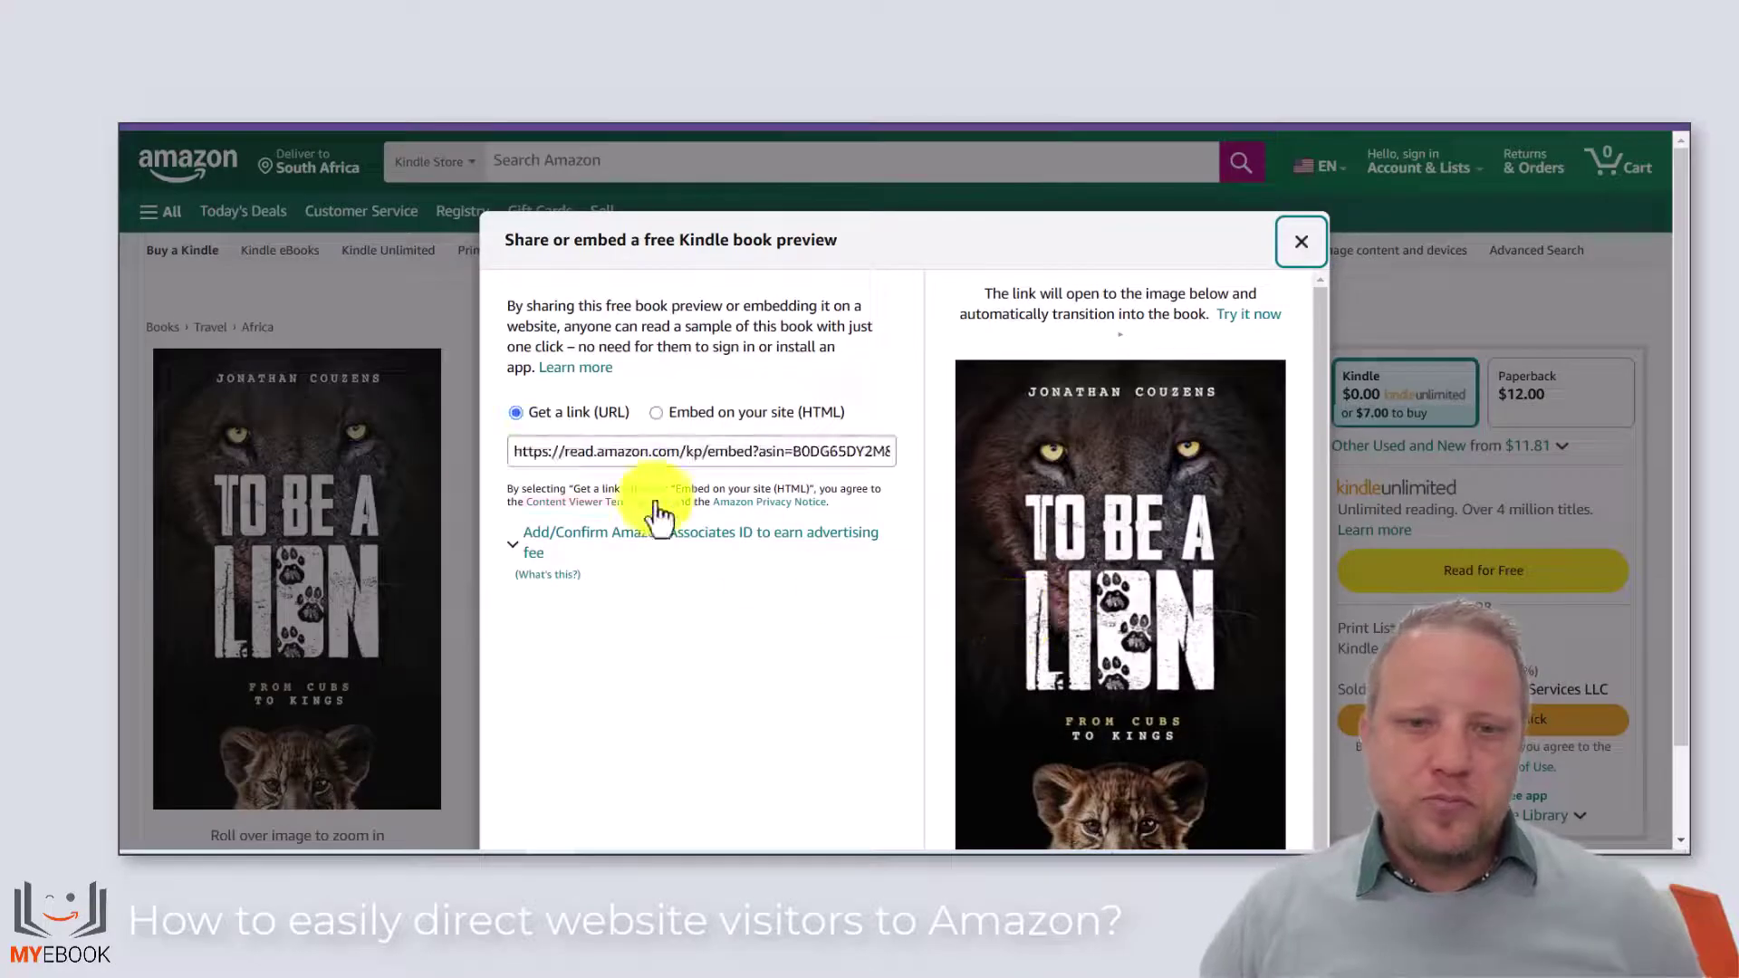
click(667, 413)
click(598, 609)
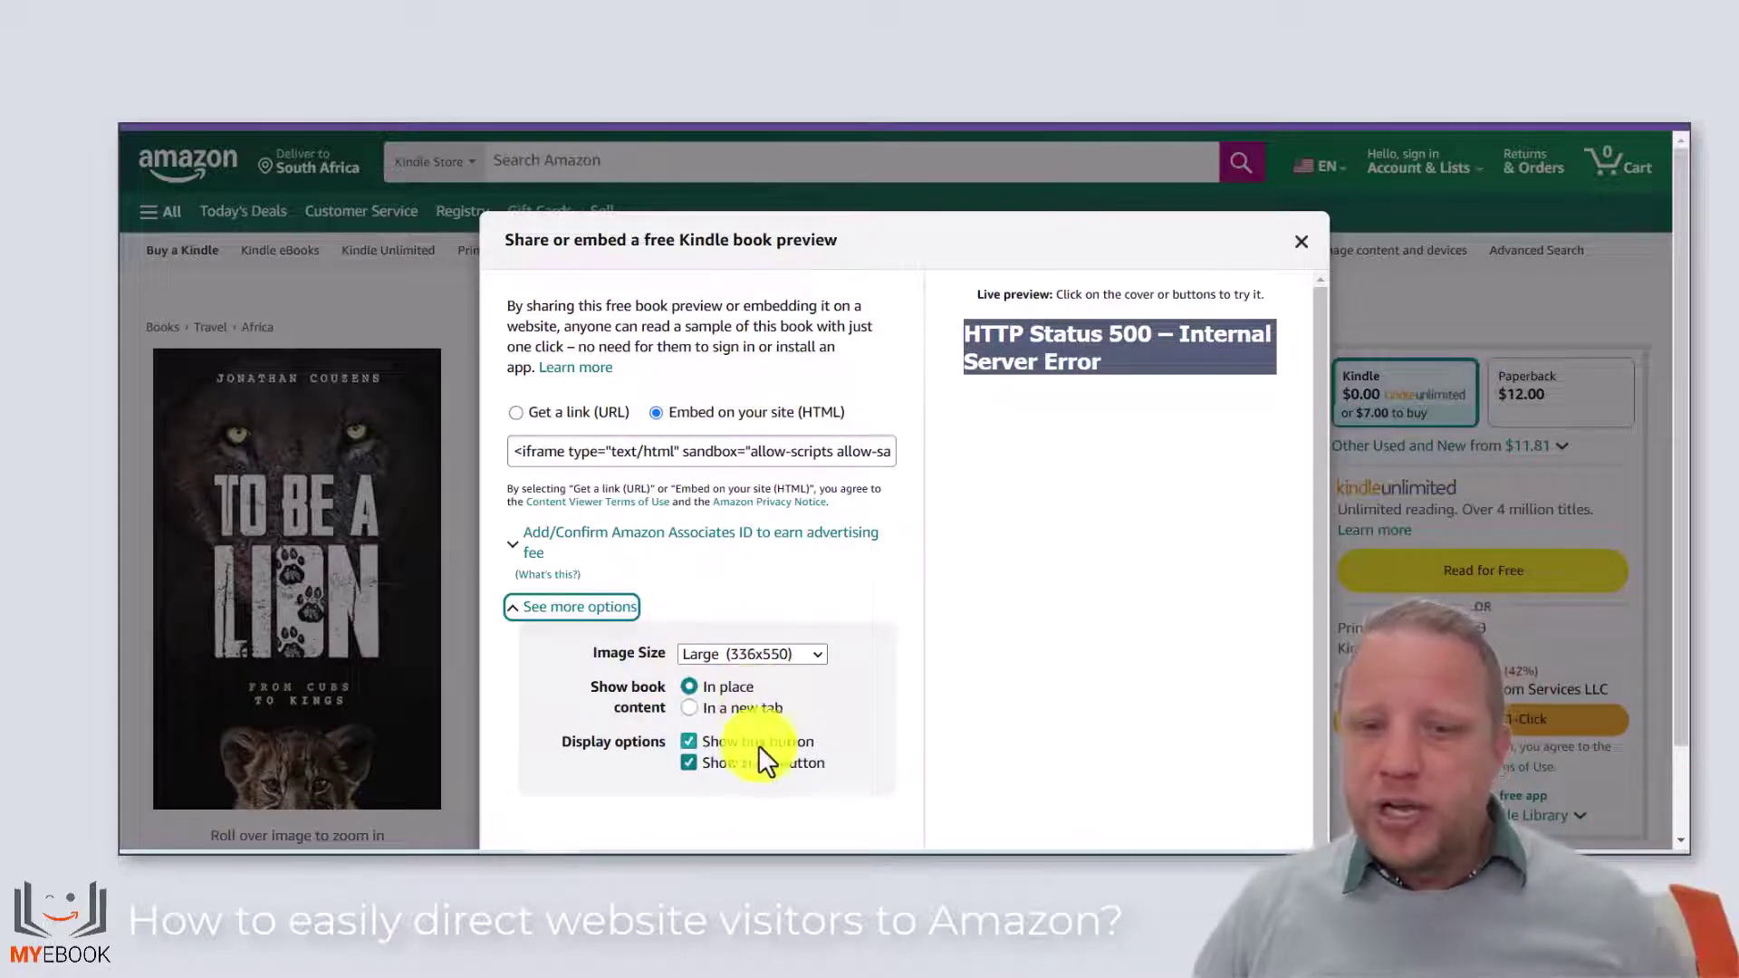
- Keep the buy button shown and copy the iframe embed code
scroll(1047, 600, down, 1)
click(746, 698)
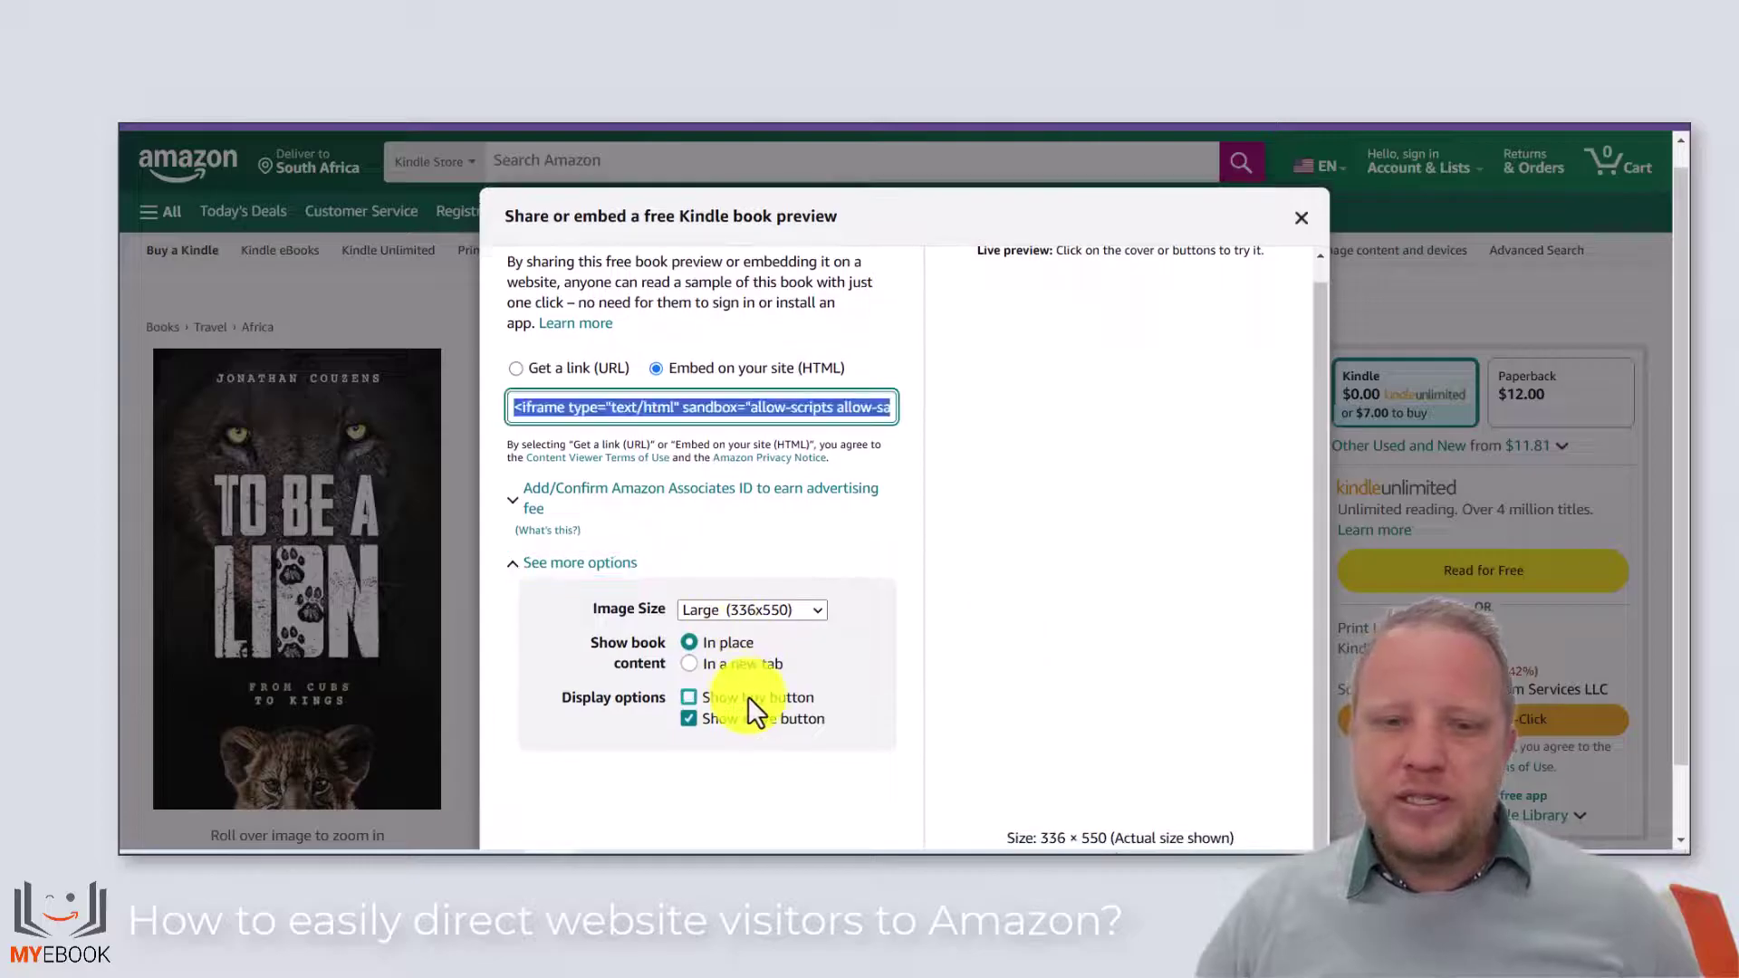
click(748, 698)
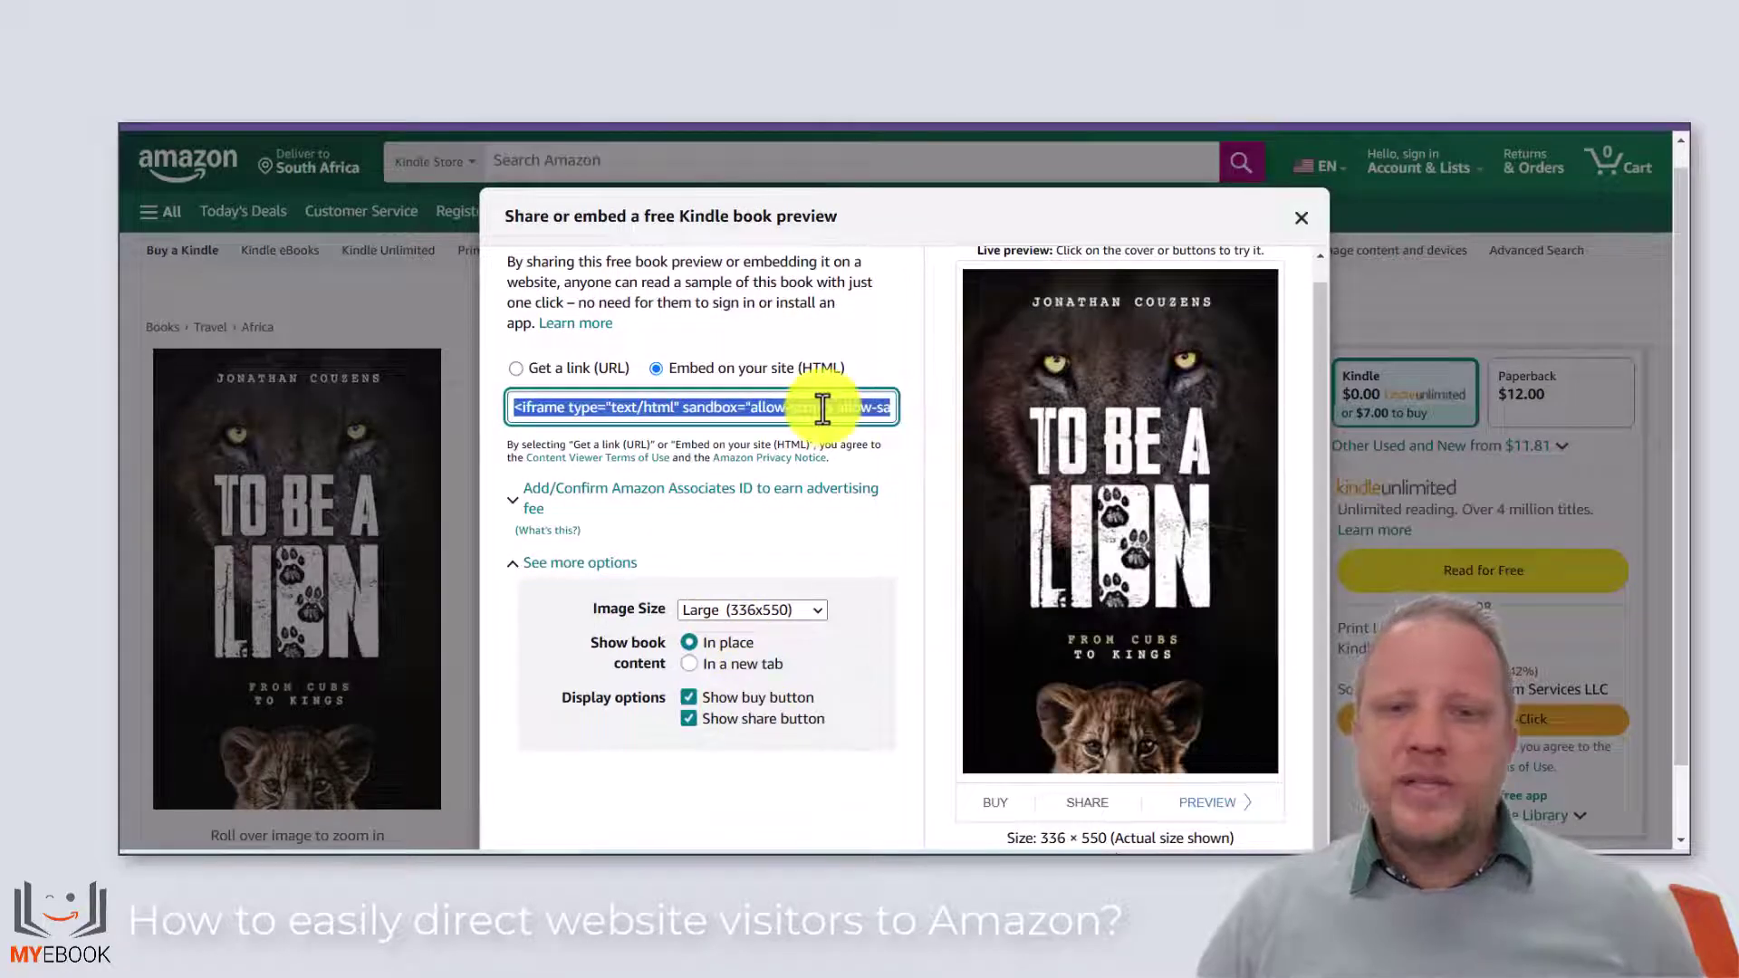
right_click(861, 420)
click(881, 438)
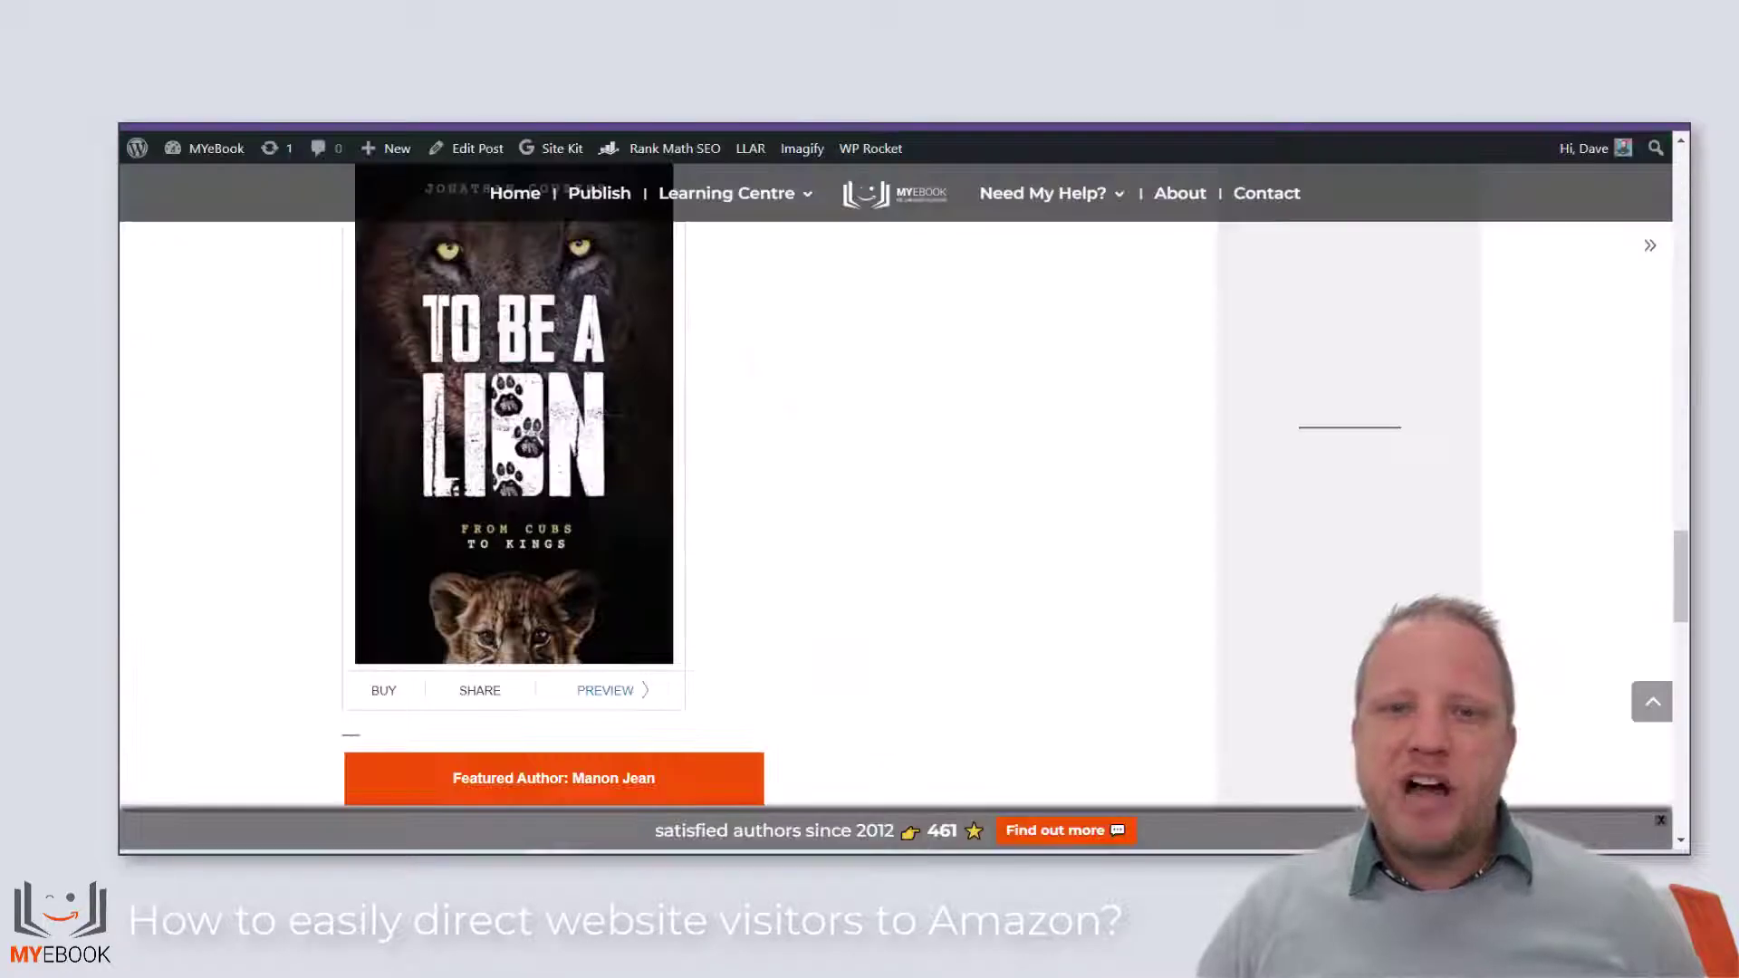
- Drag a Custom HTML block (search 'htm') under the contact line and edit its iframe code
scroll(1650, 556, up, 3)
scroll(1677, 583, down, 4)
scroll(1681, 572, up, 1)
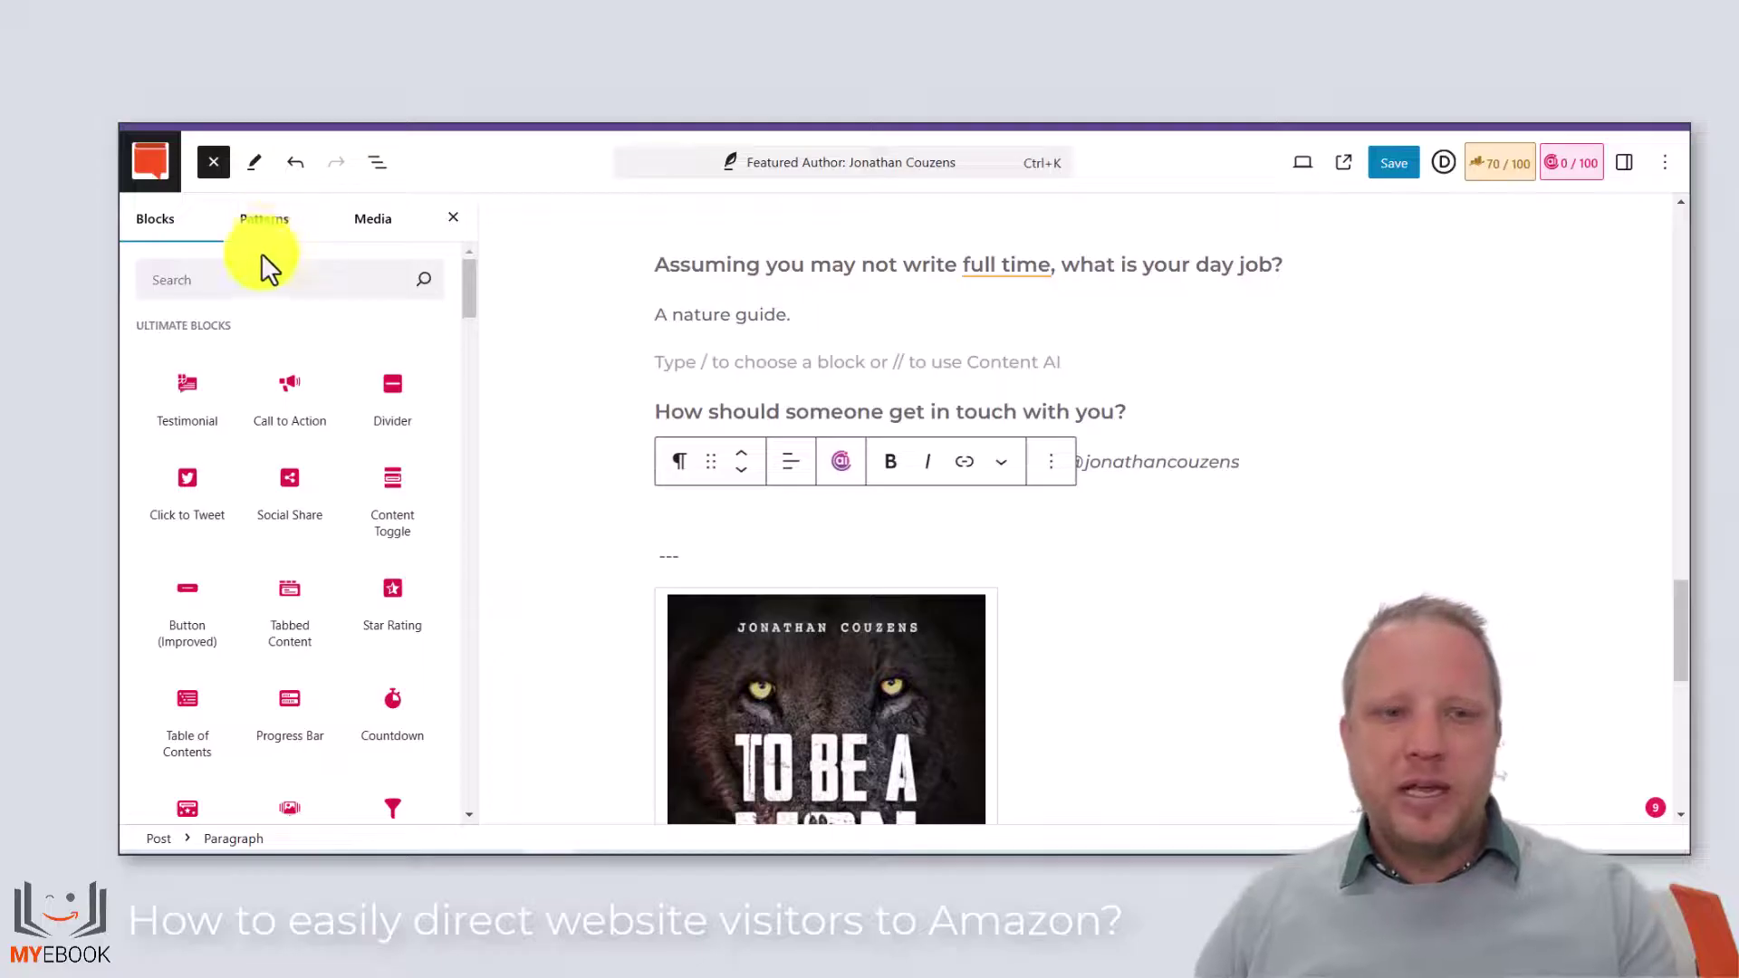
click(260, 278)
text(htm)
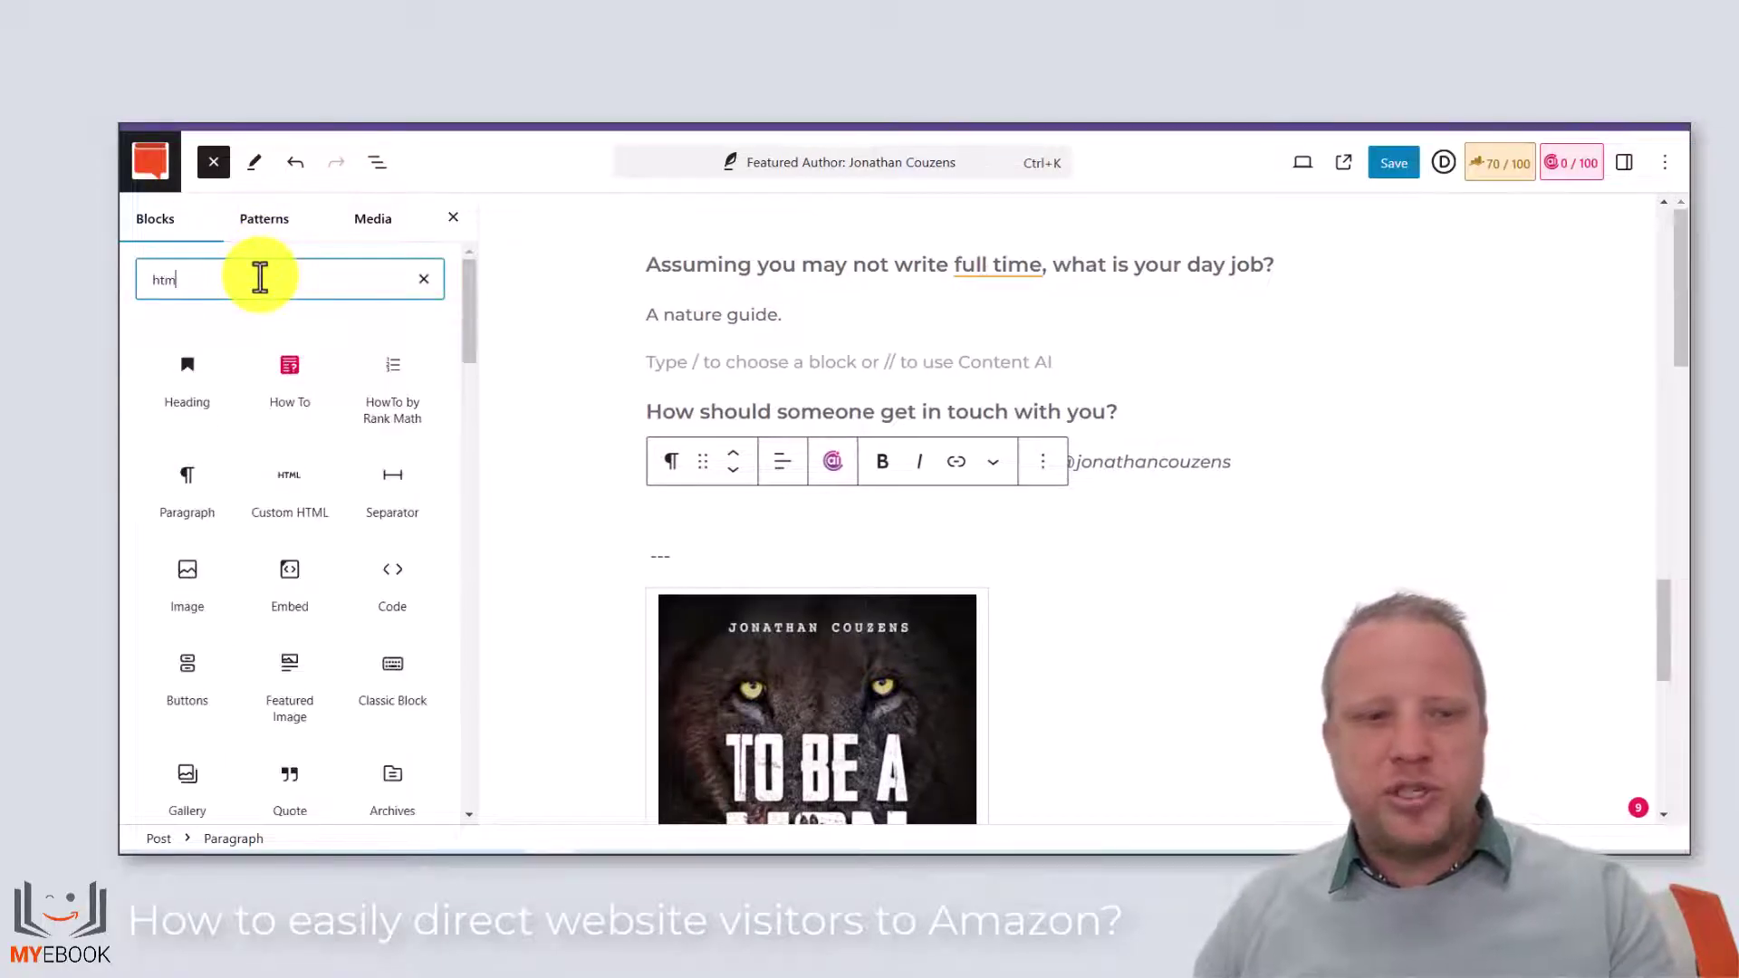
drag(186, 376, 790, 655)
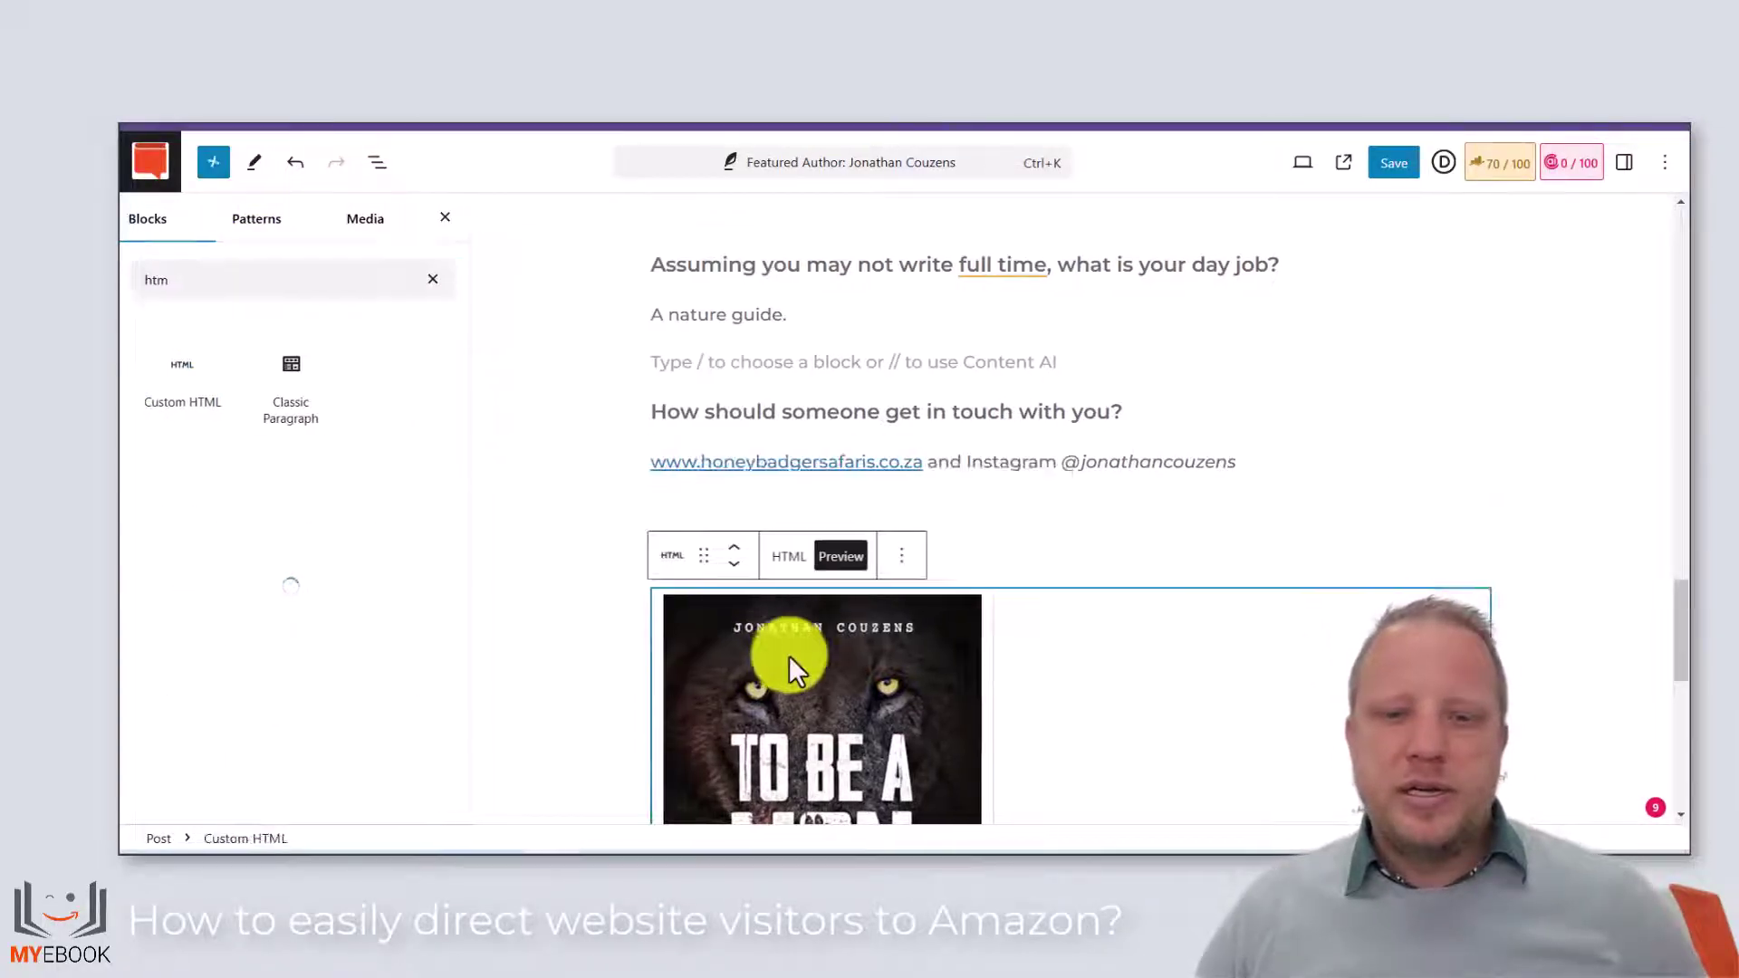
click(619, 556)
scroll(684, 608, down, 3)
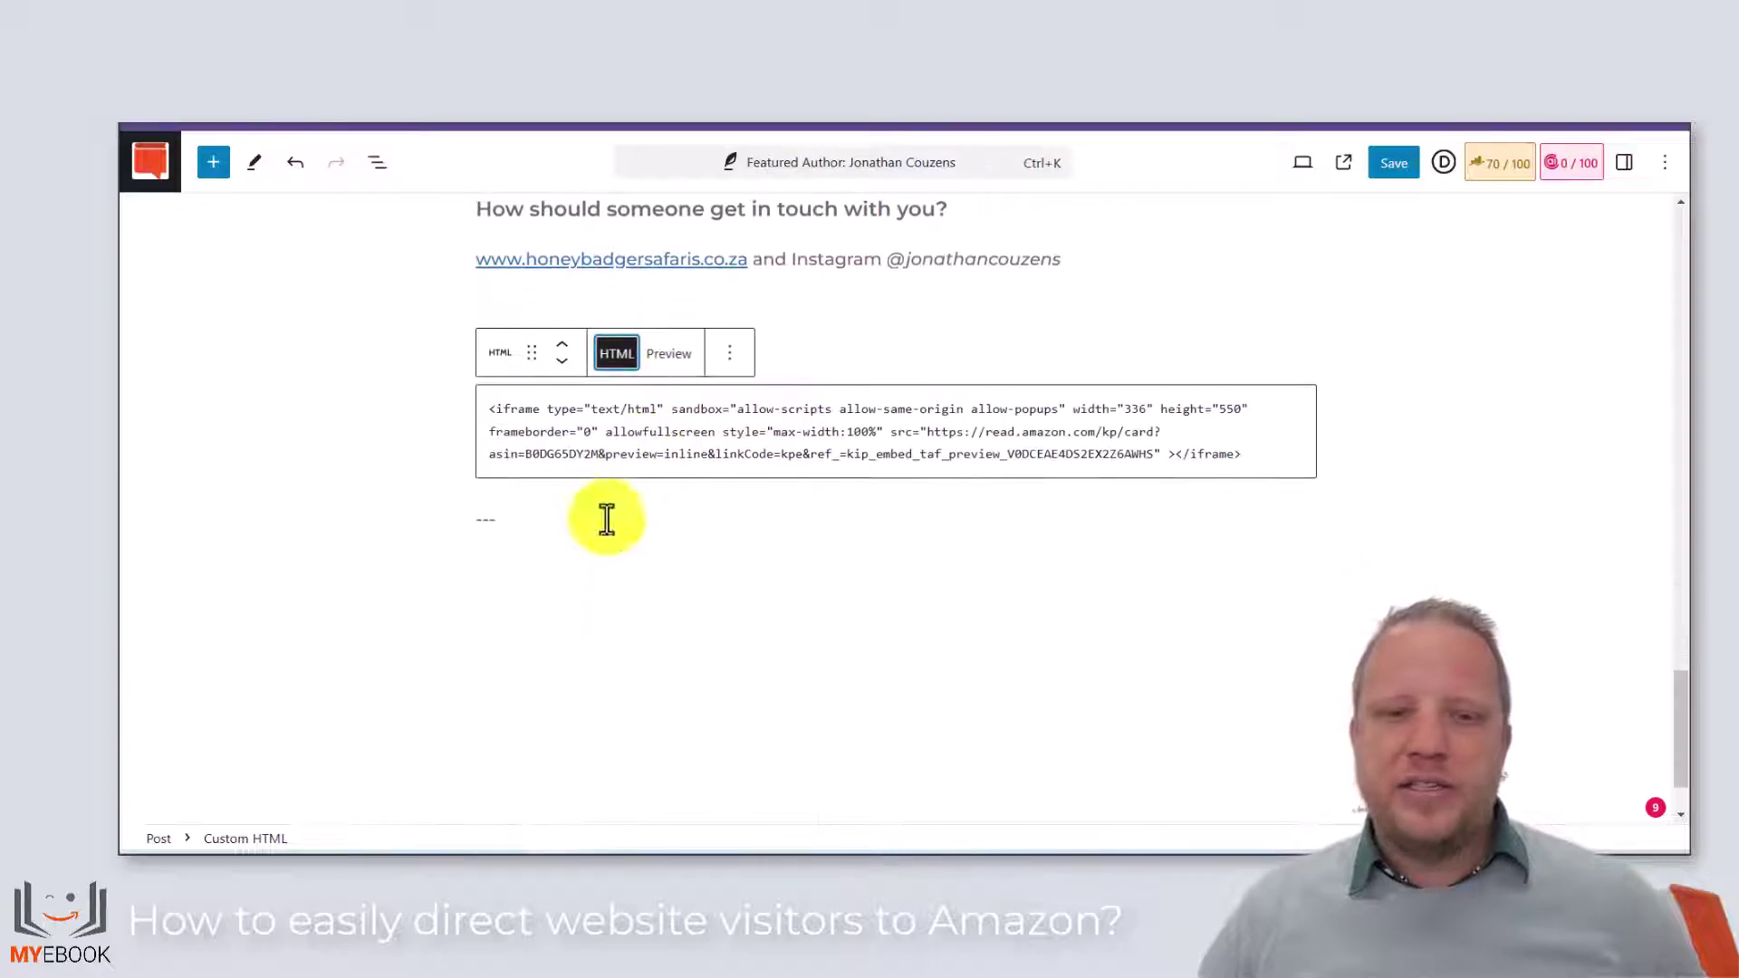
click(652, 459)
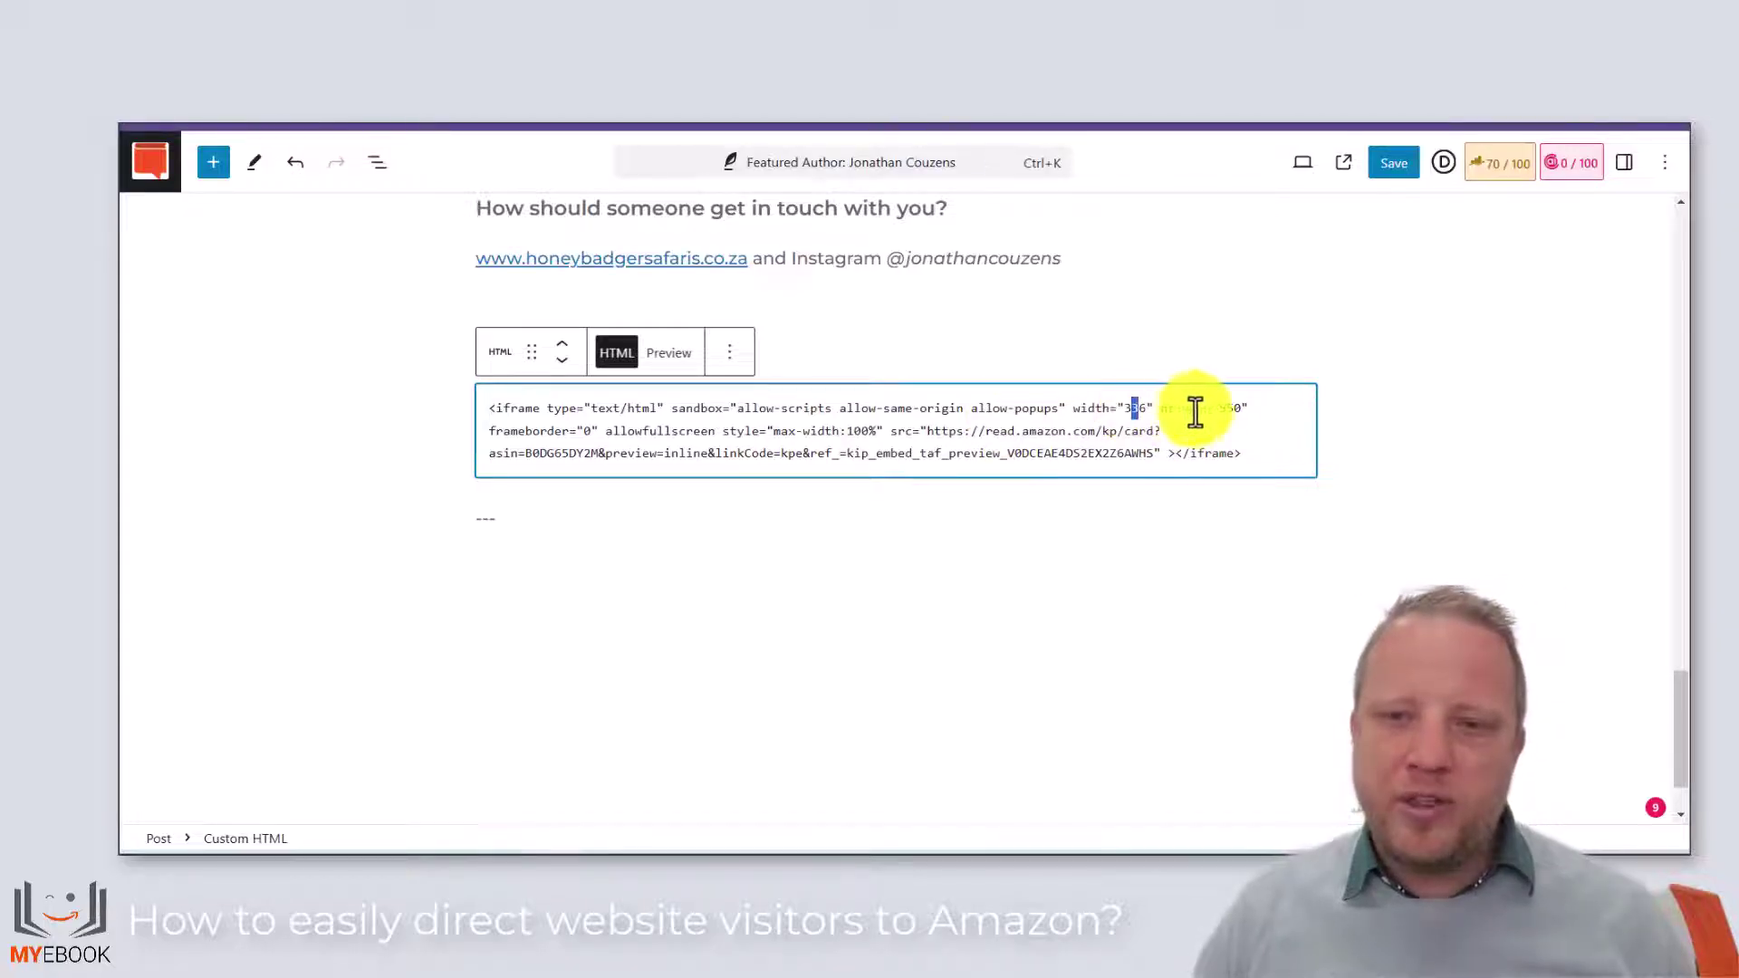
double_click(1234, 412)
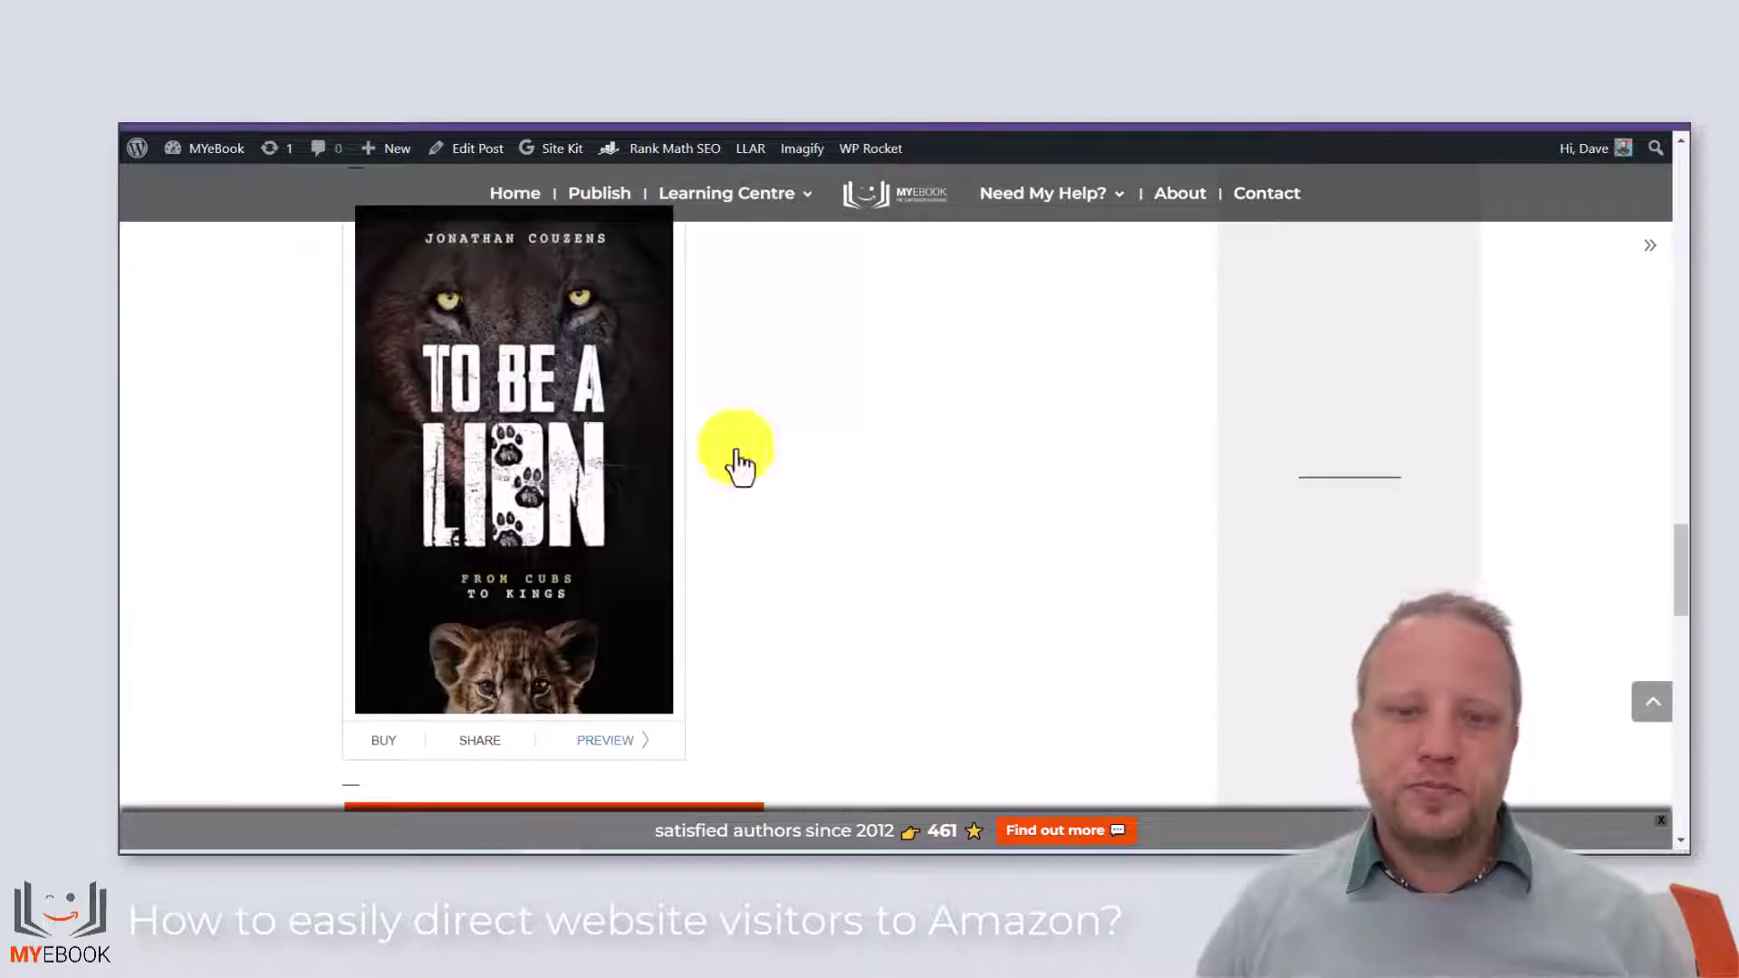
- Wrap the iframe code in <center> and </center> tags, then view the live post
scroll(648, 427, up, 5)
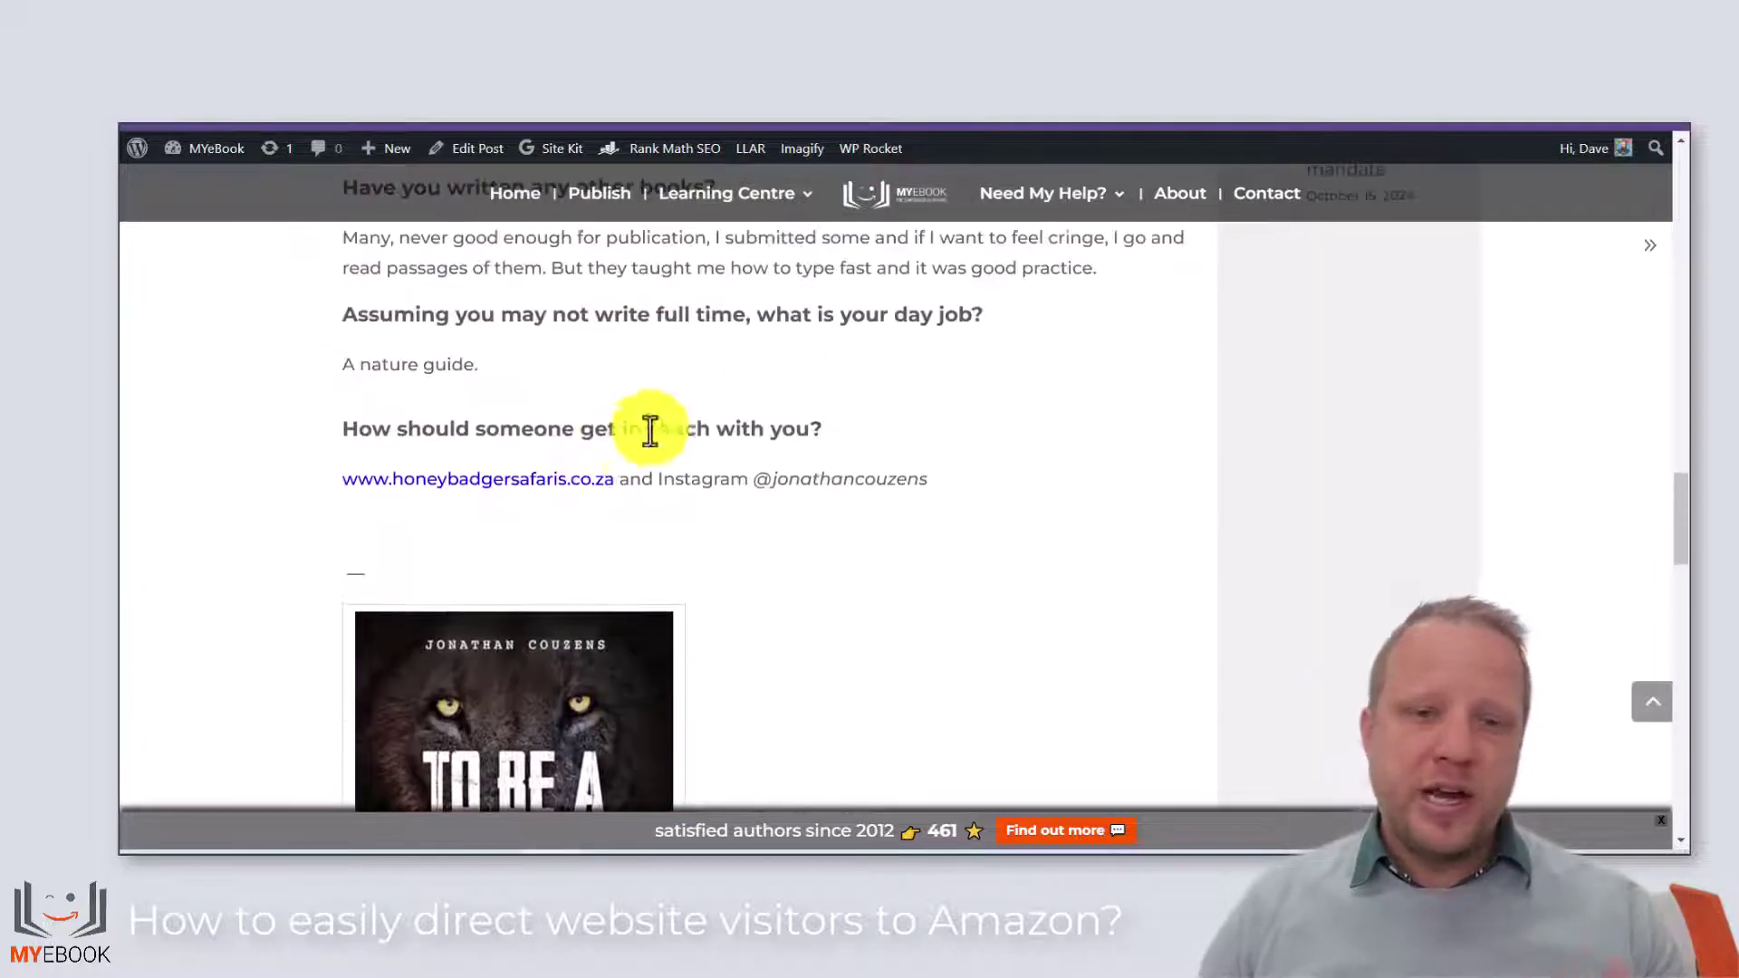
scroll(815, 317, down, 3)
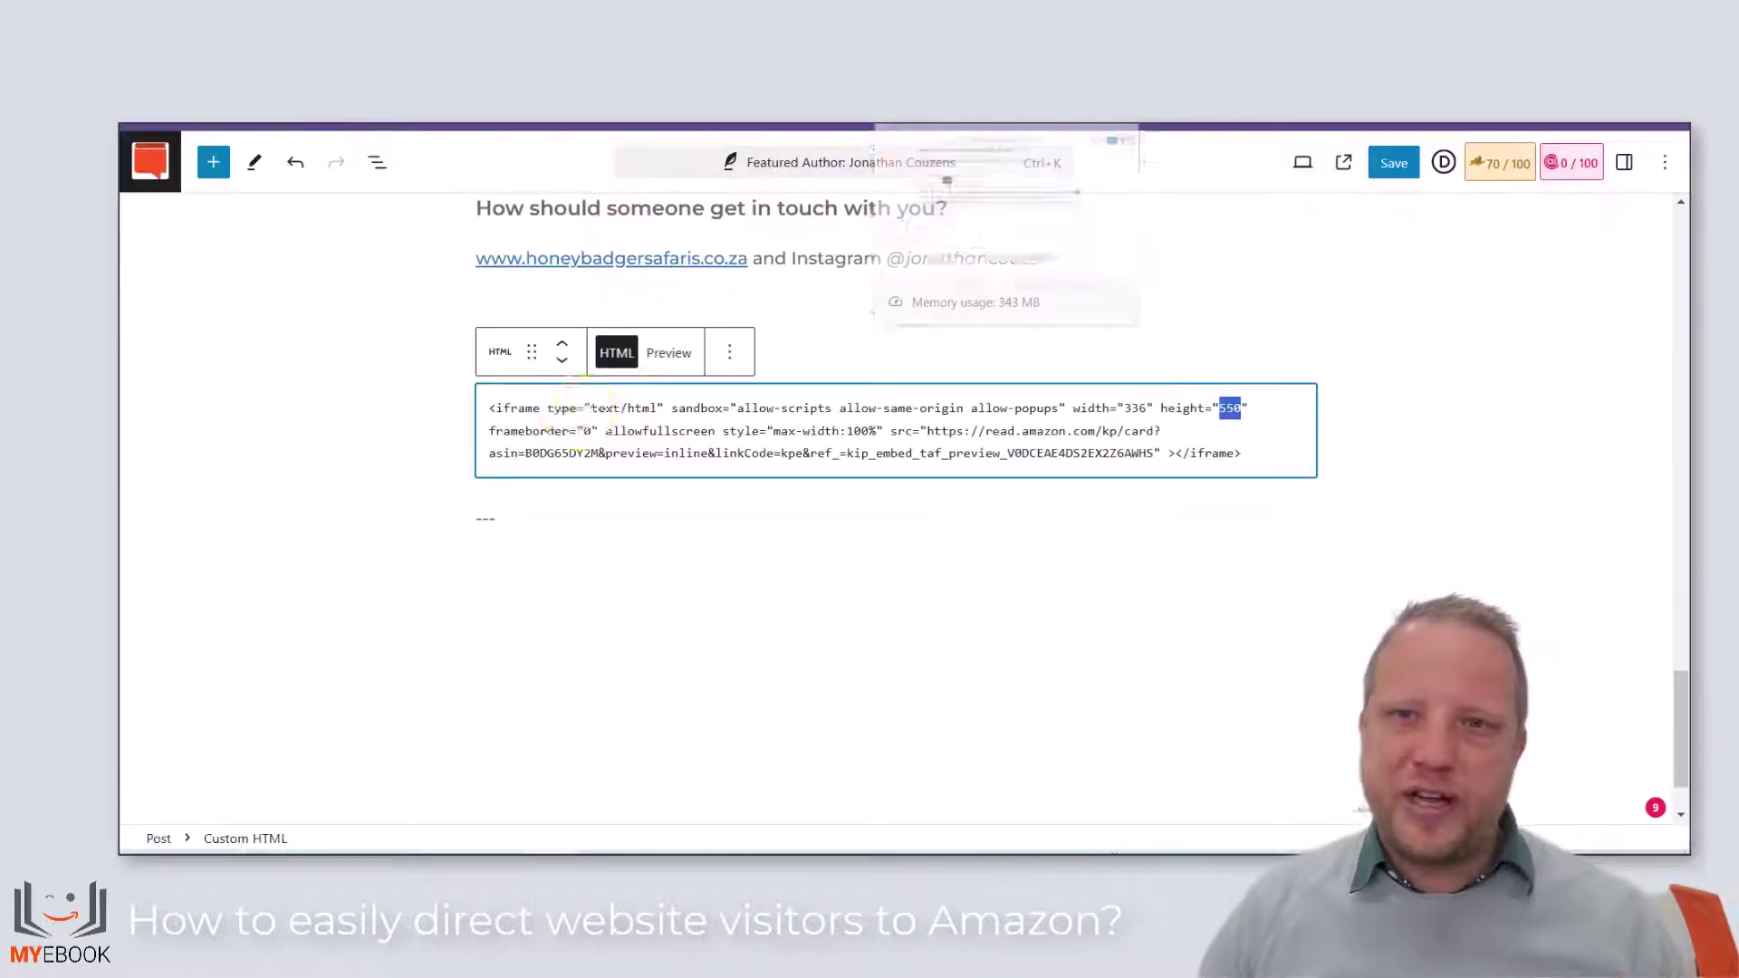
click(478, 402)
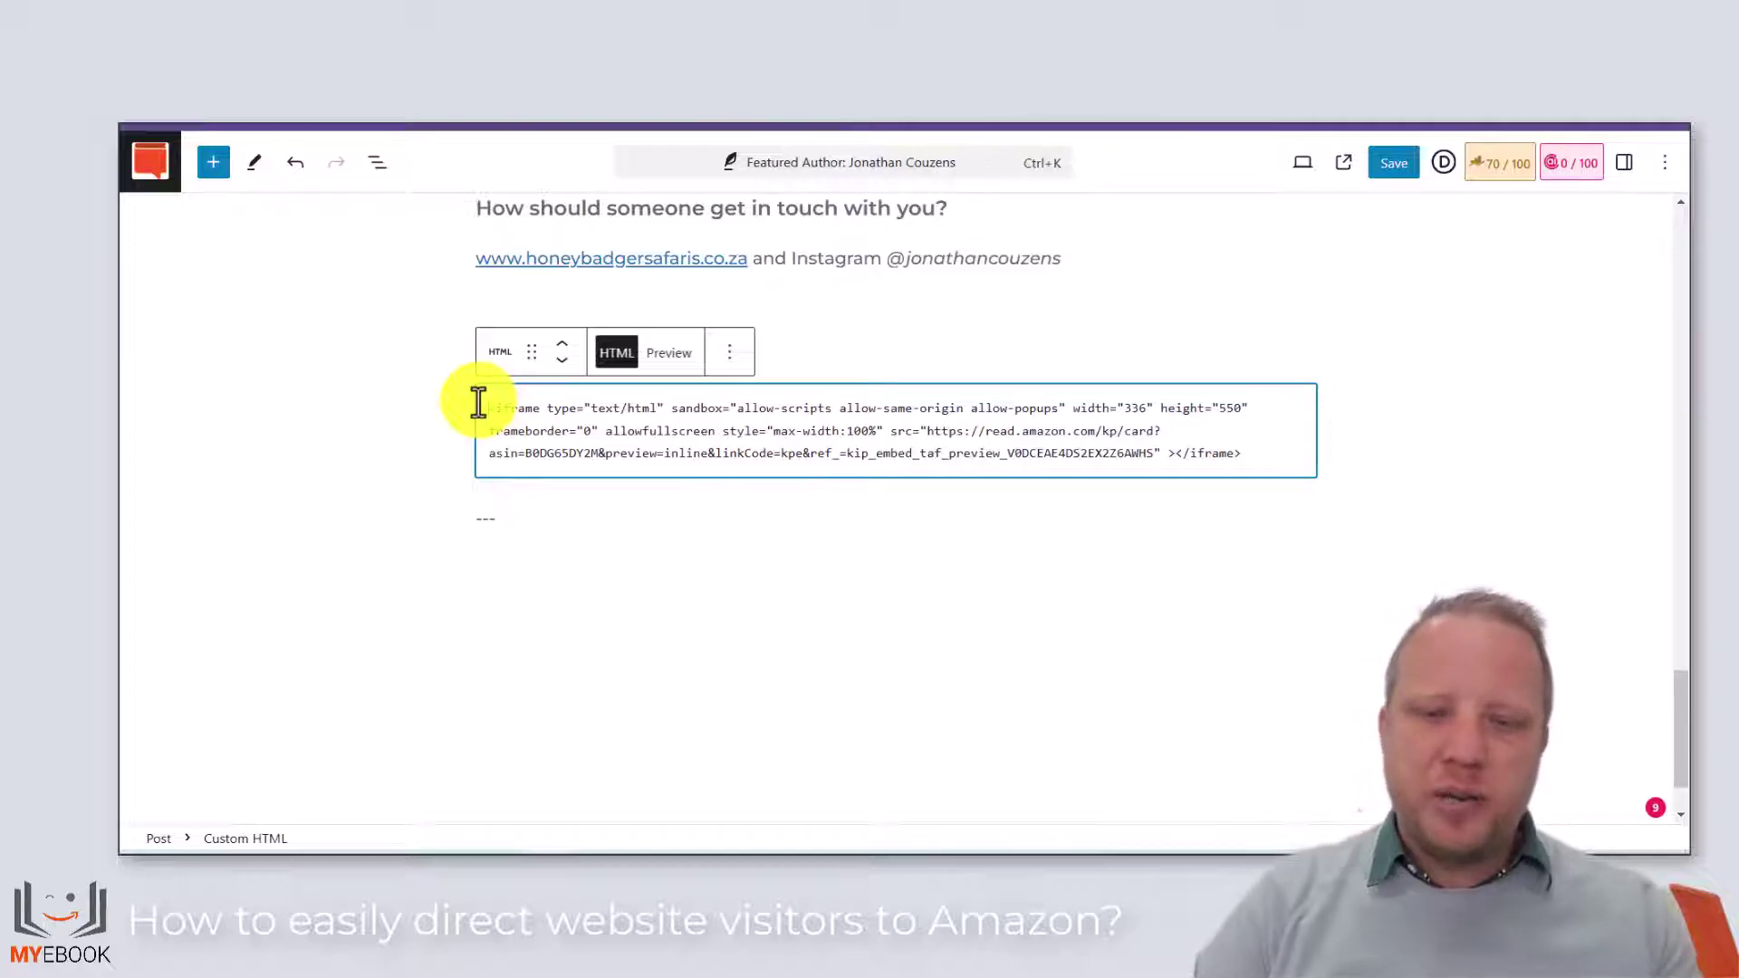
text(---)
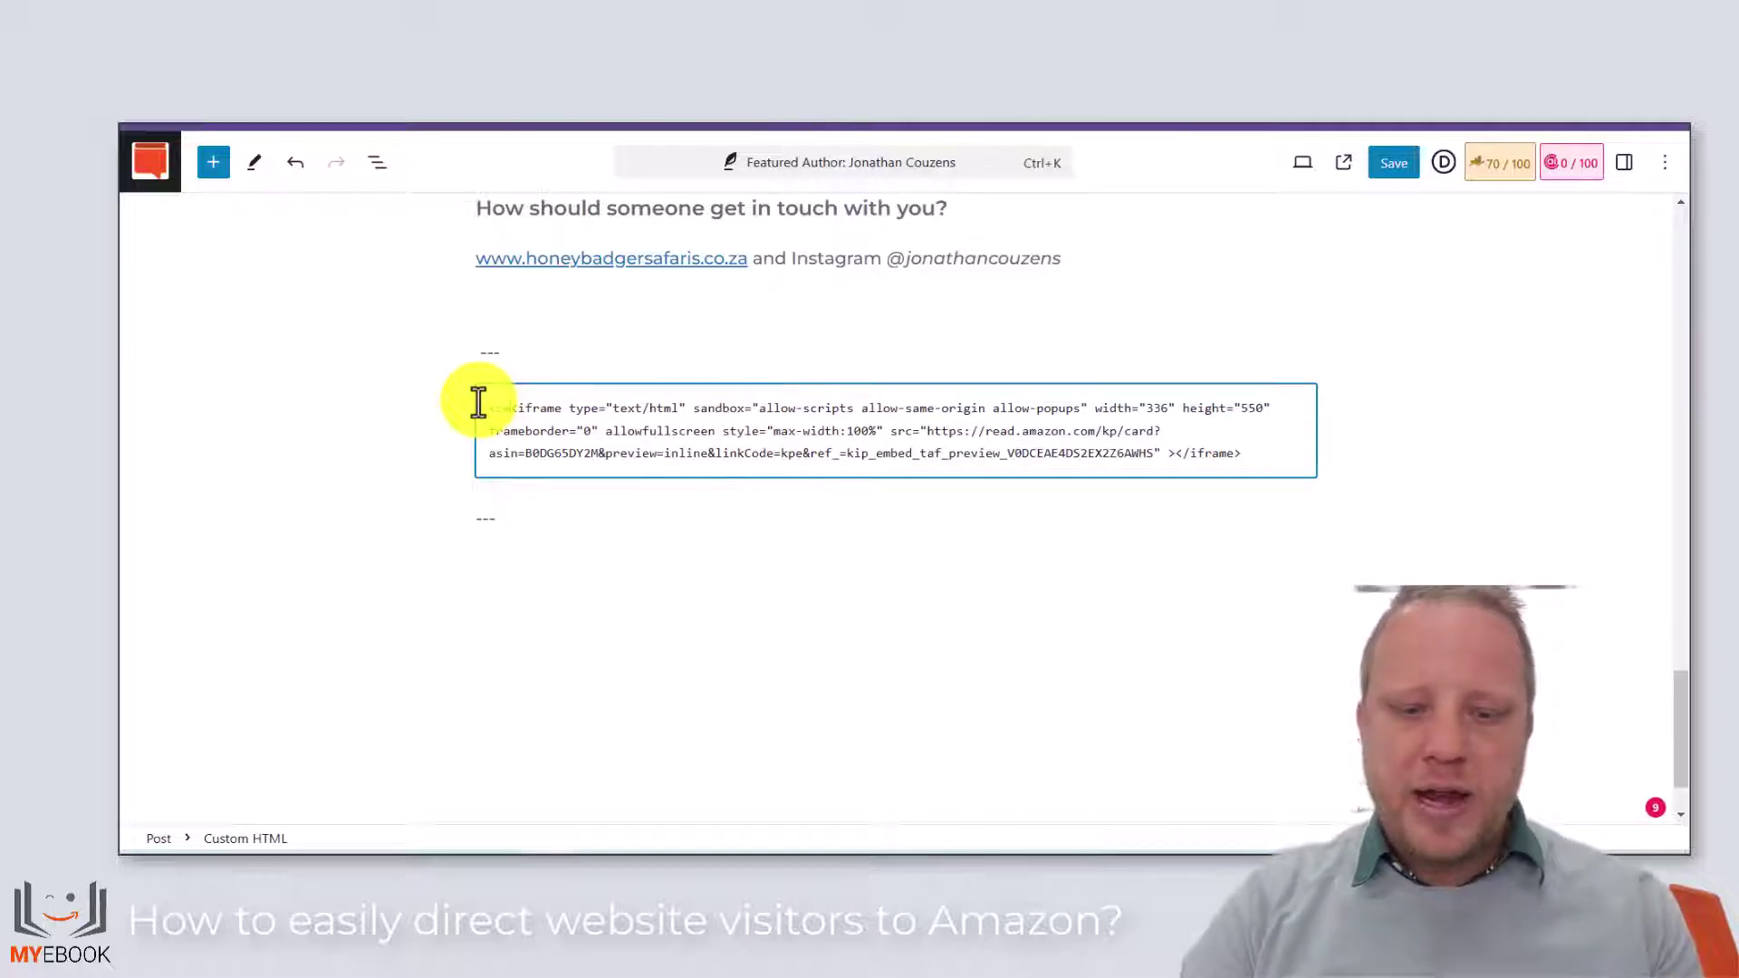
text(nter>)
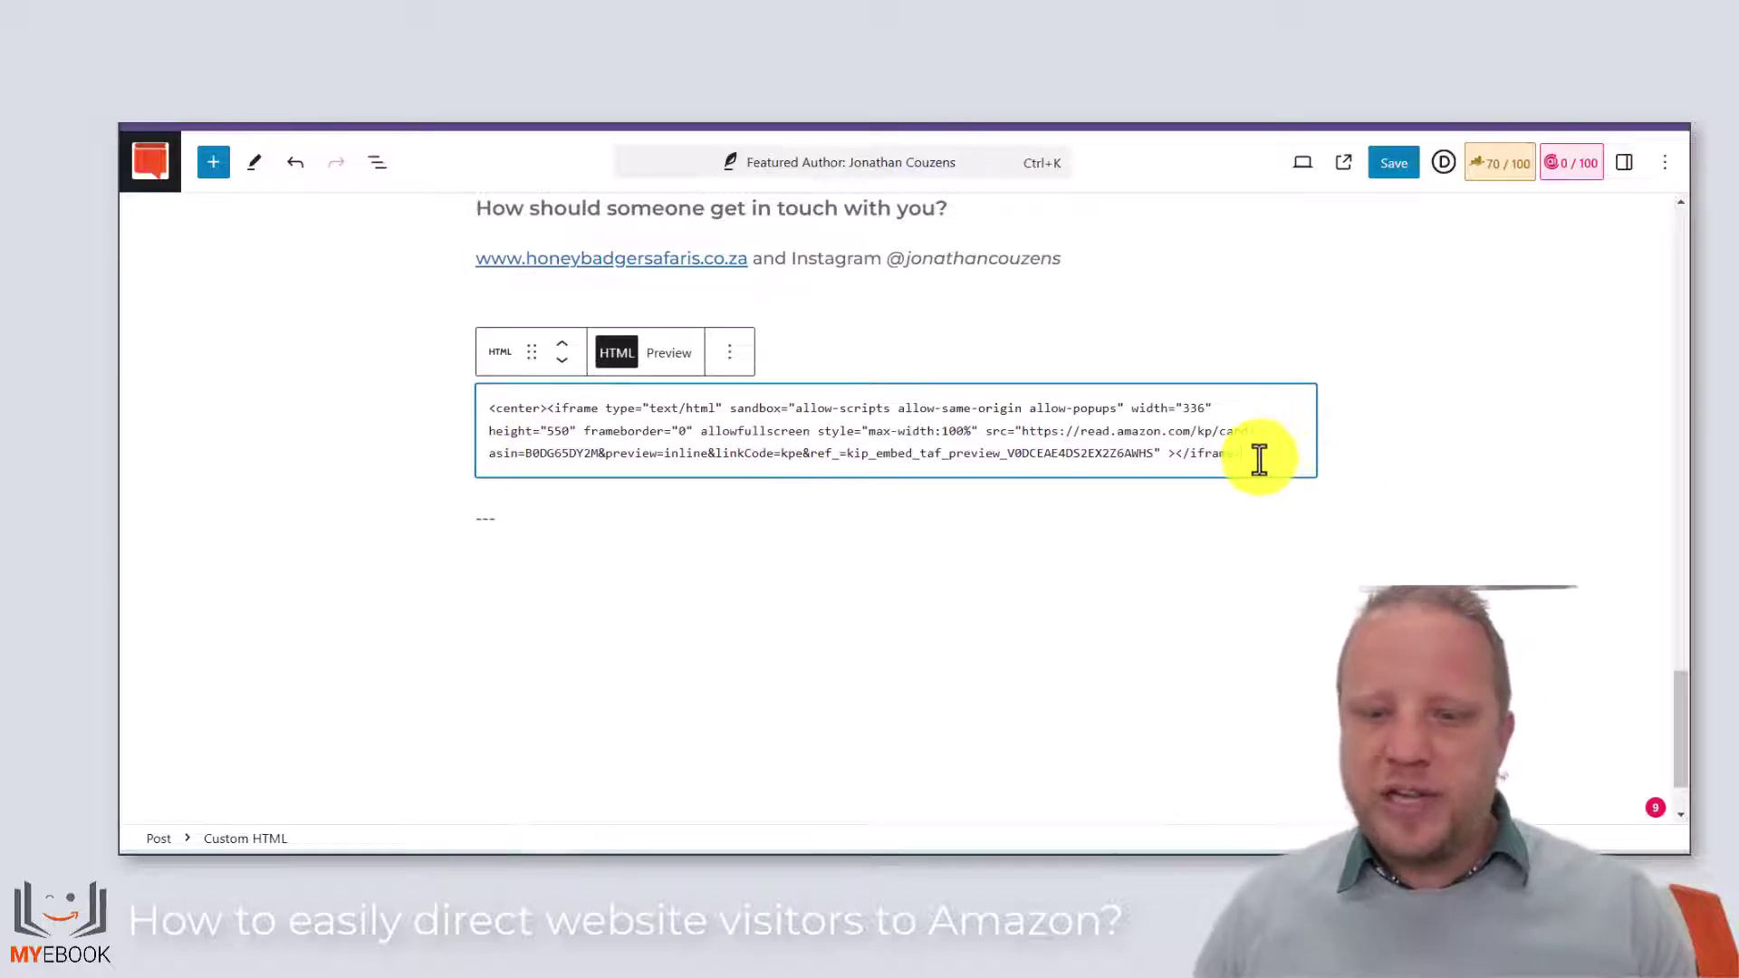
text(<)
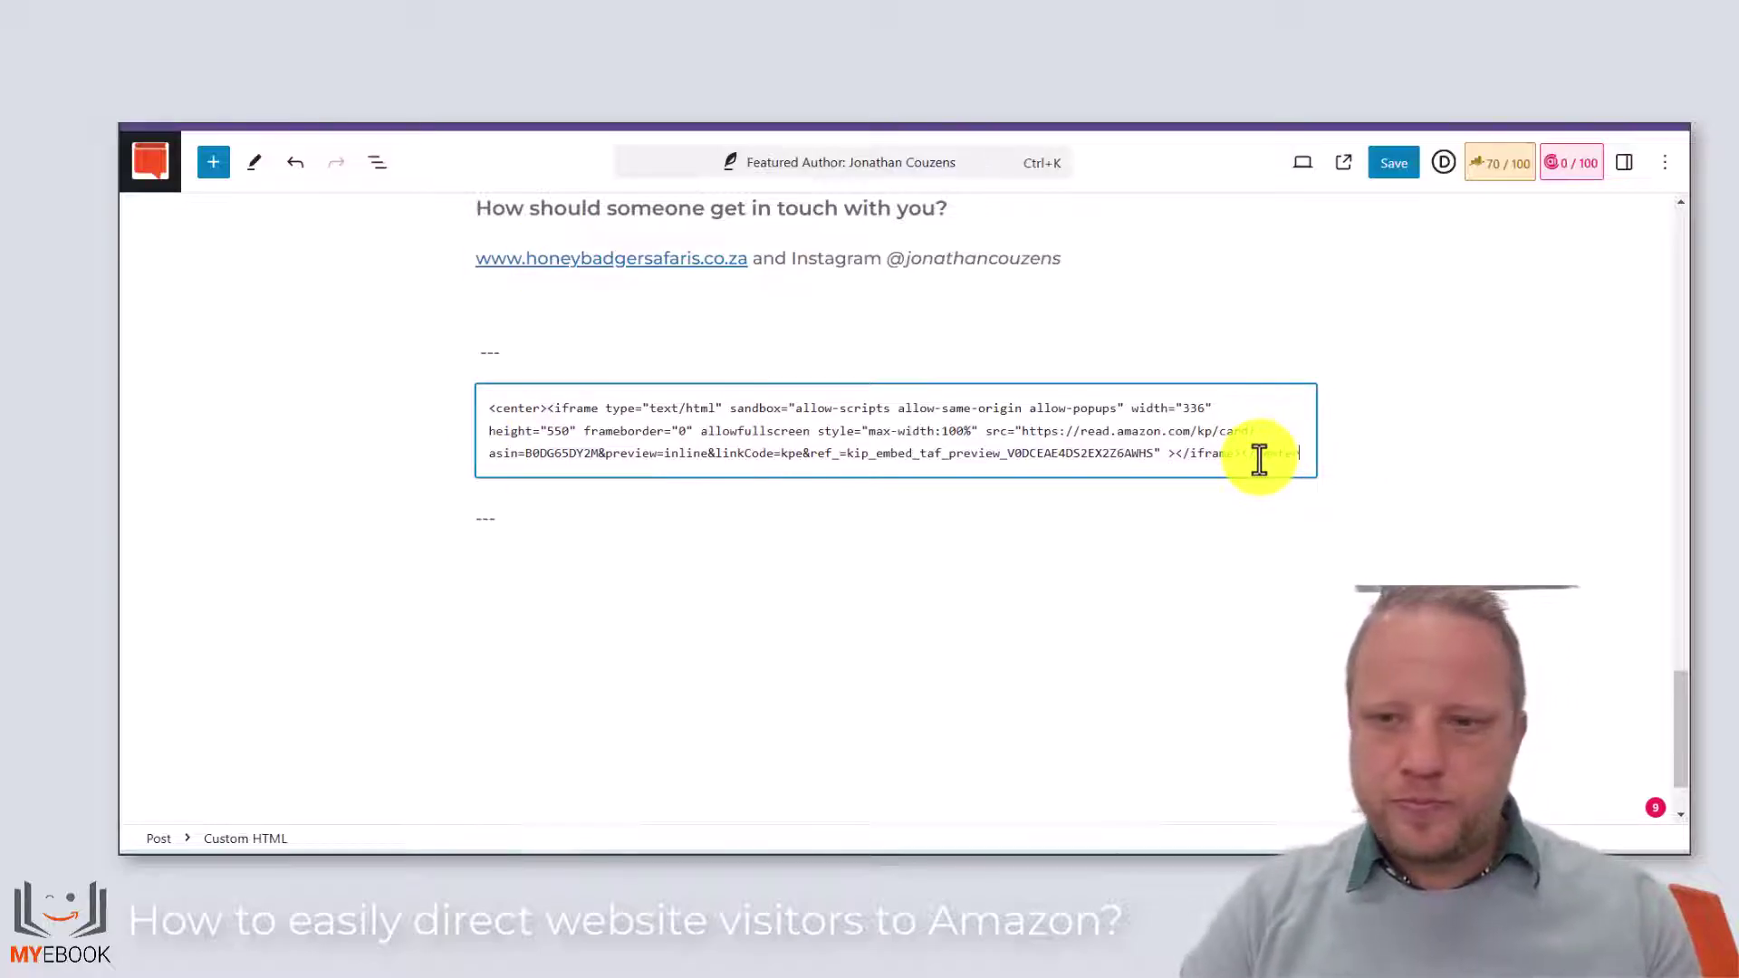
text(/cente)
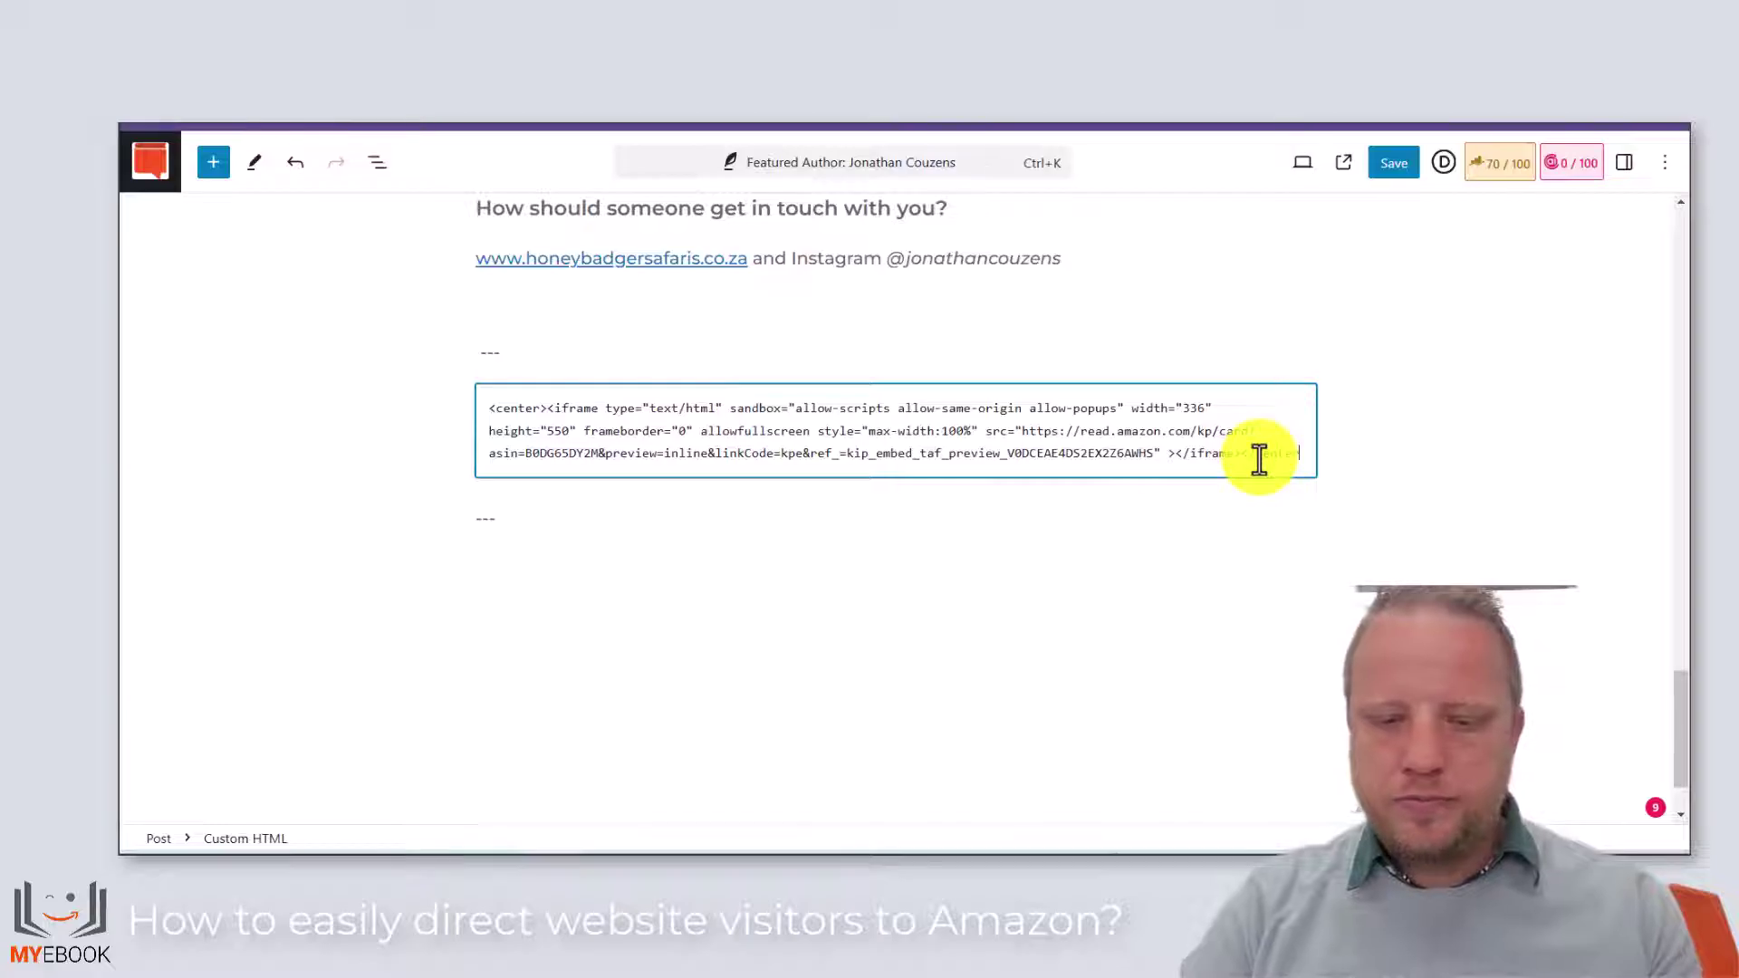
text(r>)
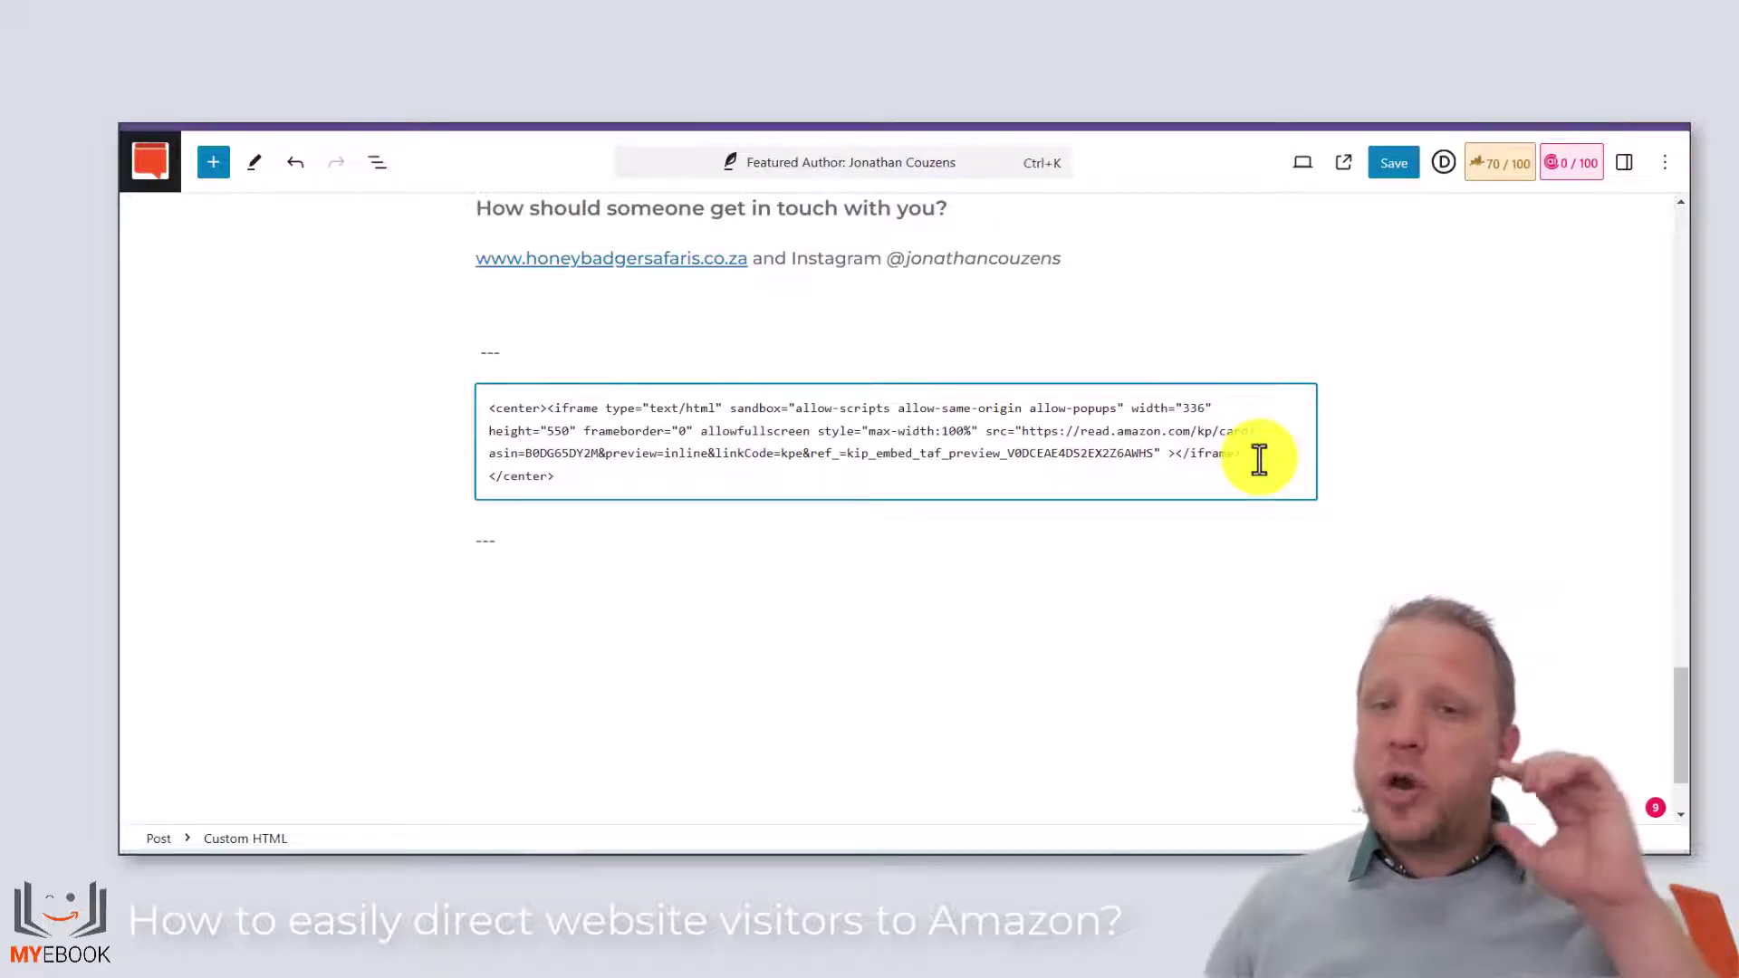
drag(1195, 410, 1204, 409)
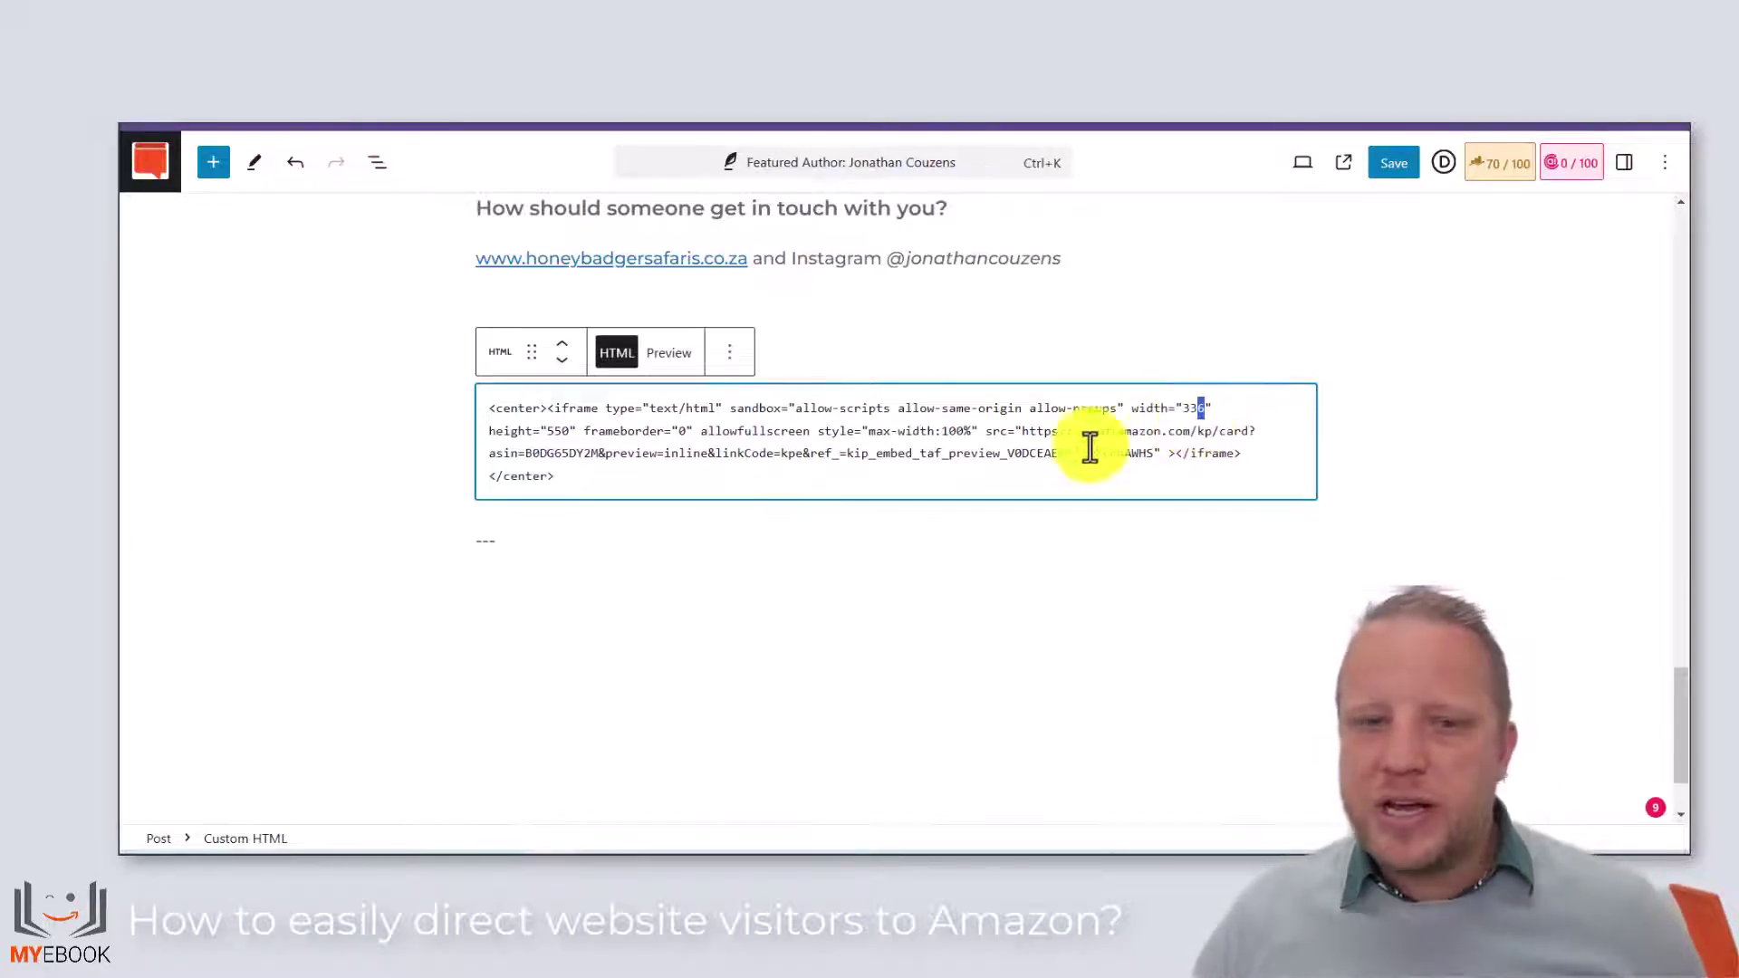
click(562, 432)
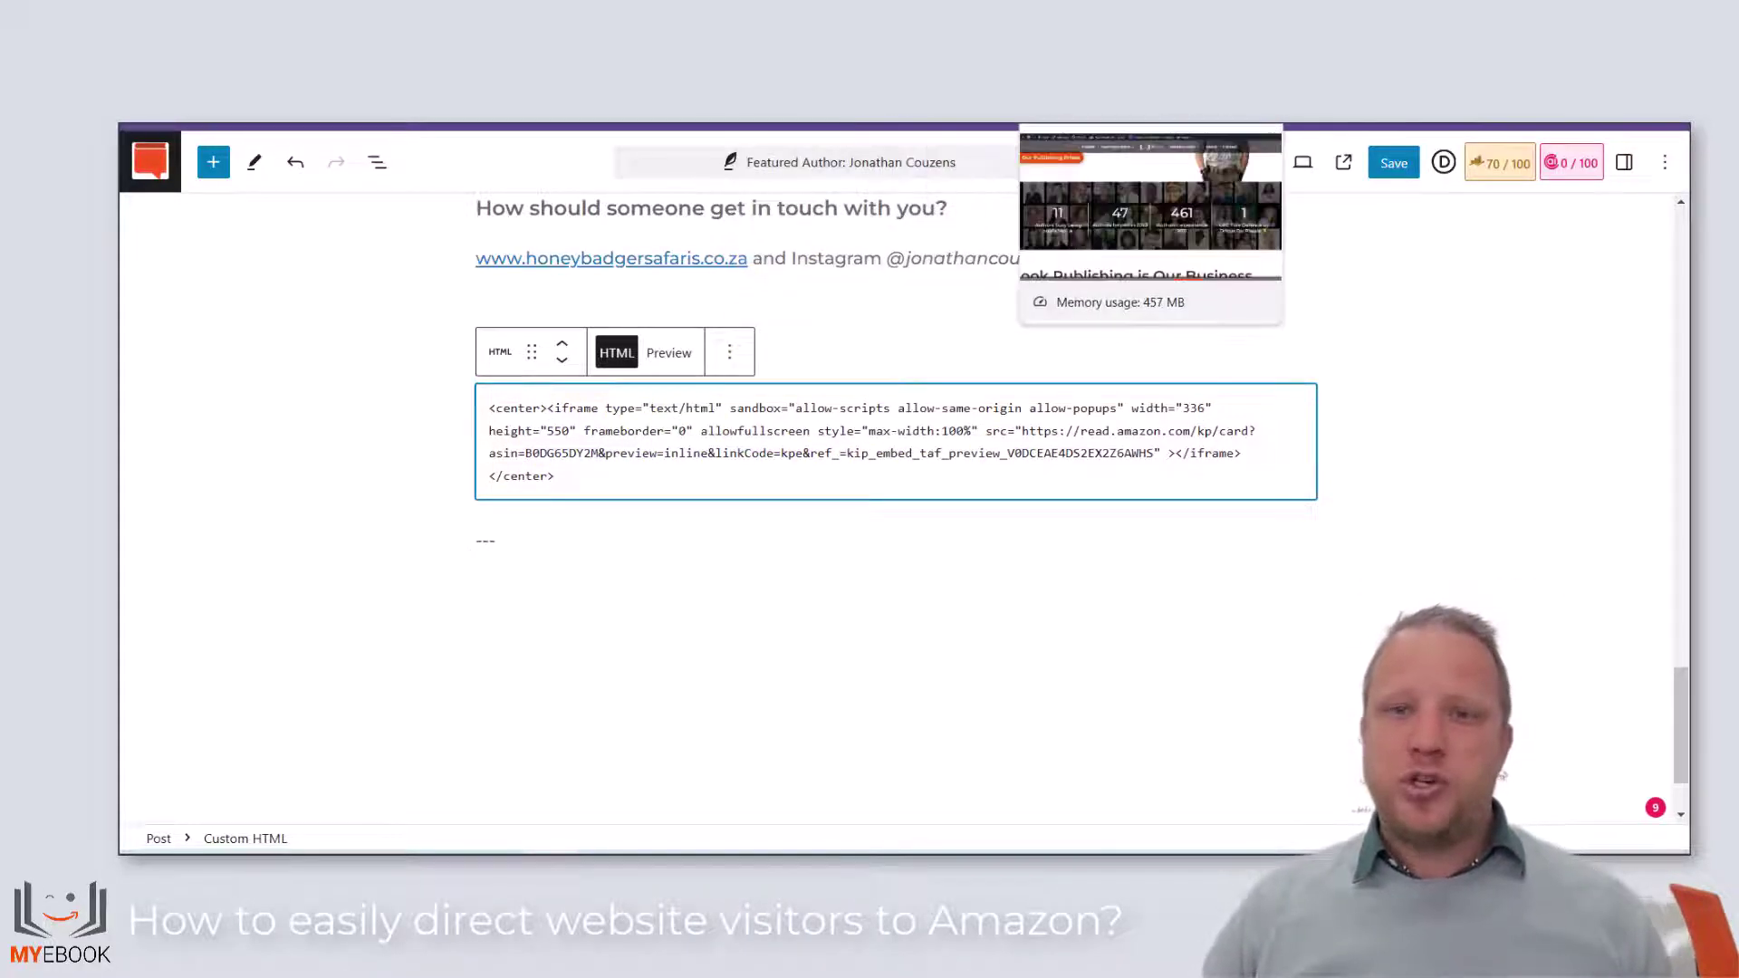
key(ctrl+Tab)
- Scroll to the embedded book card on the live post and open its Amazon buy page
scroll(640, 544, down, 2)
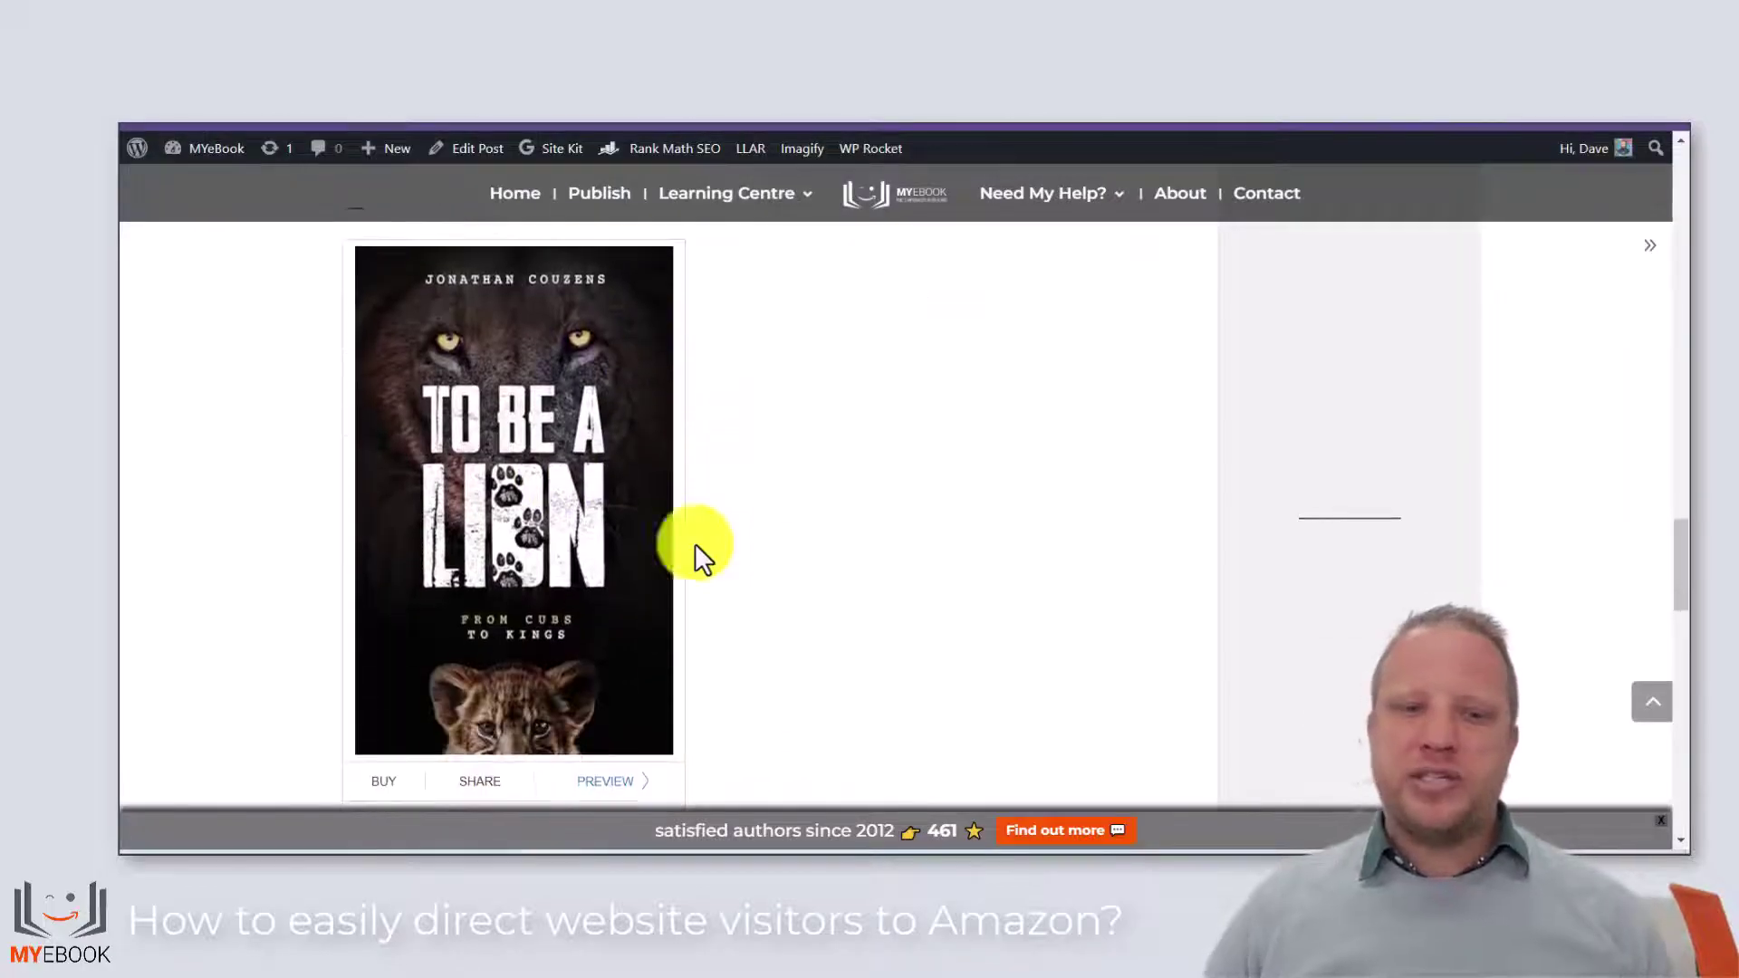
scroll(532, 679, down, 2)
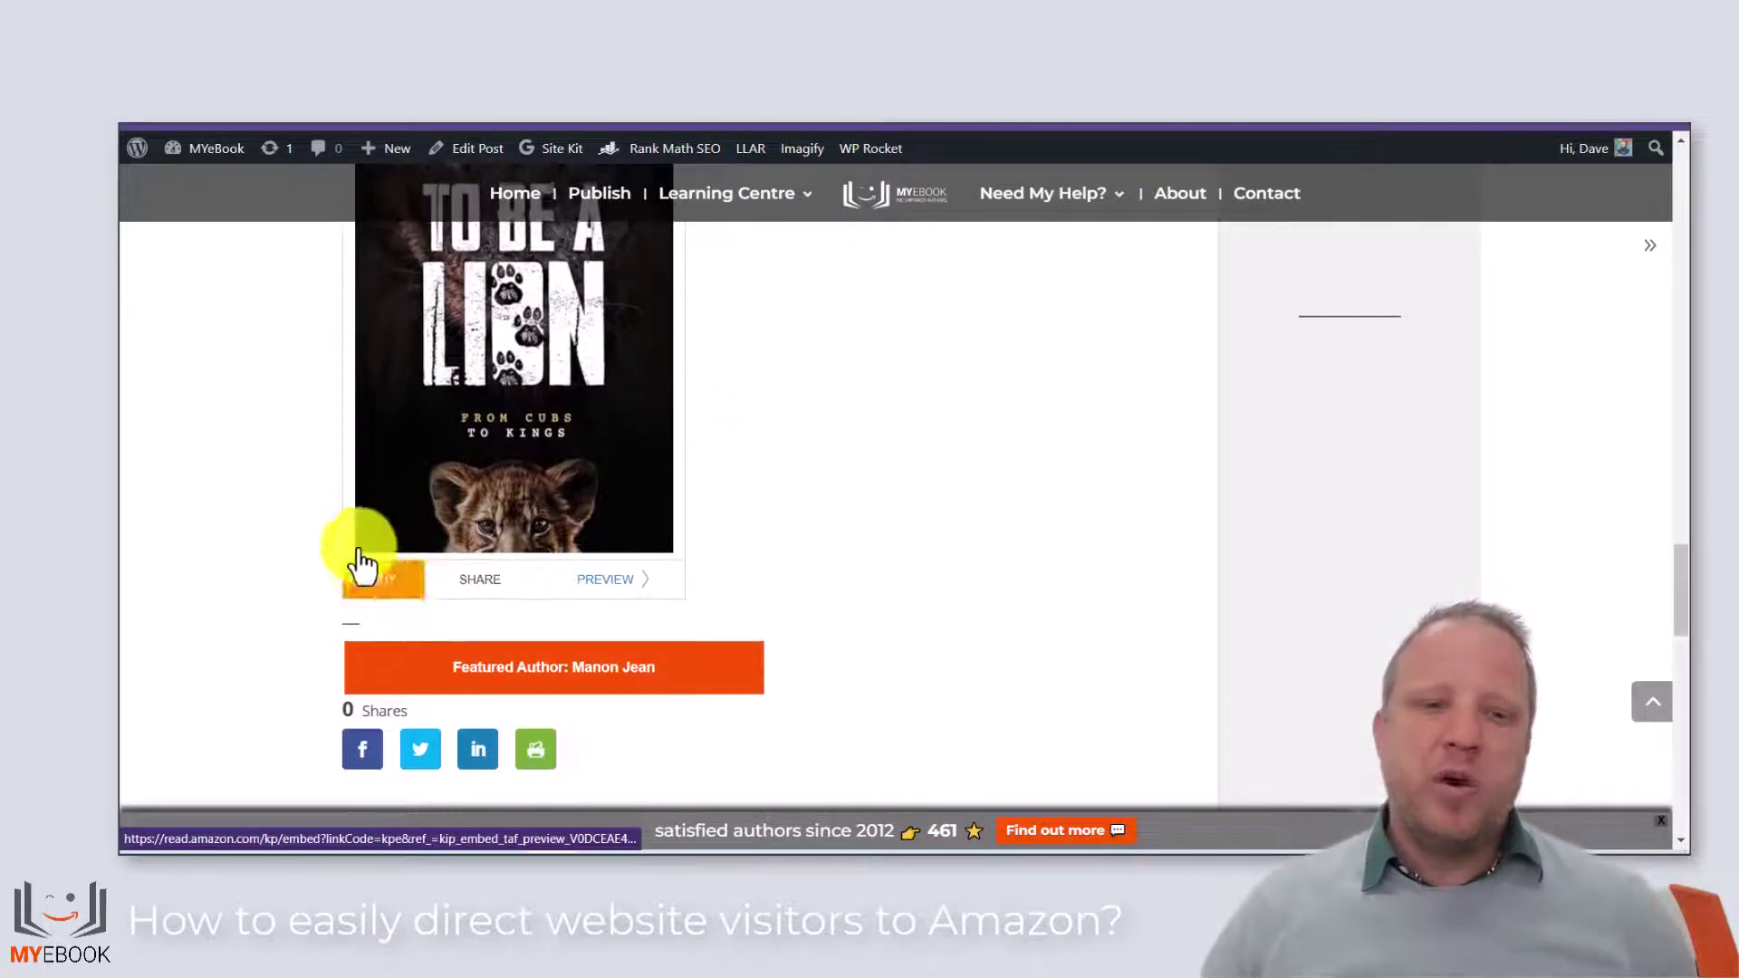
click(385, 598)
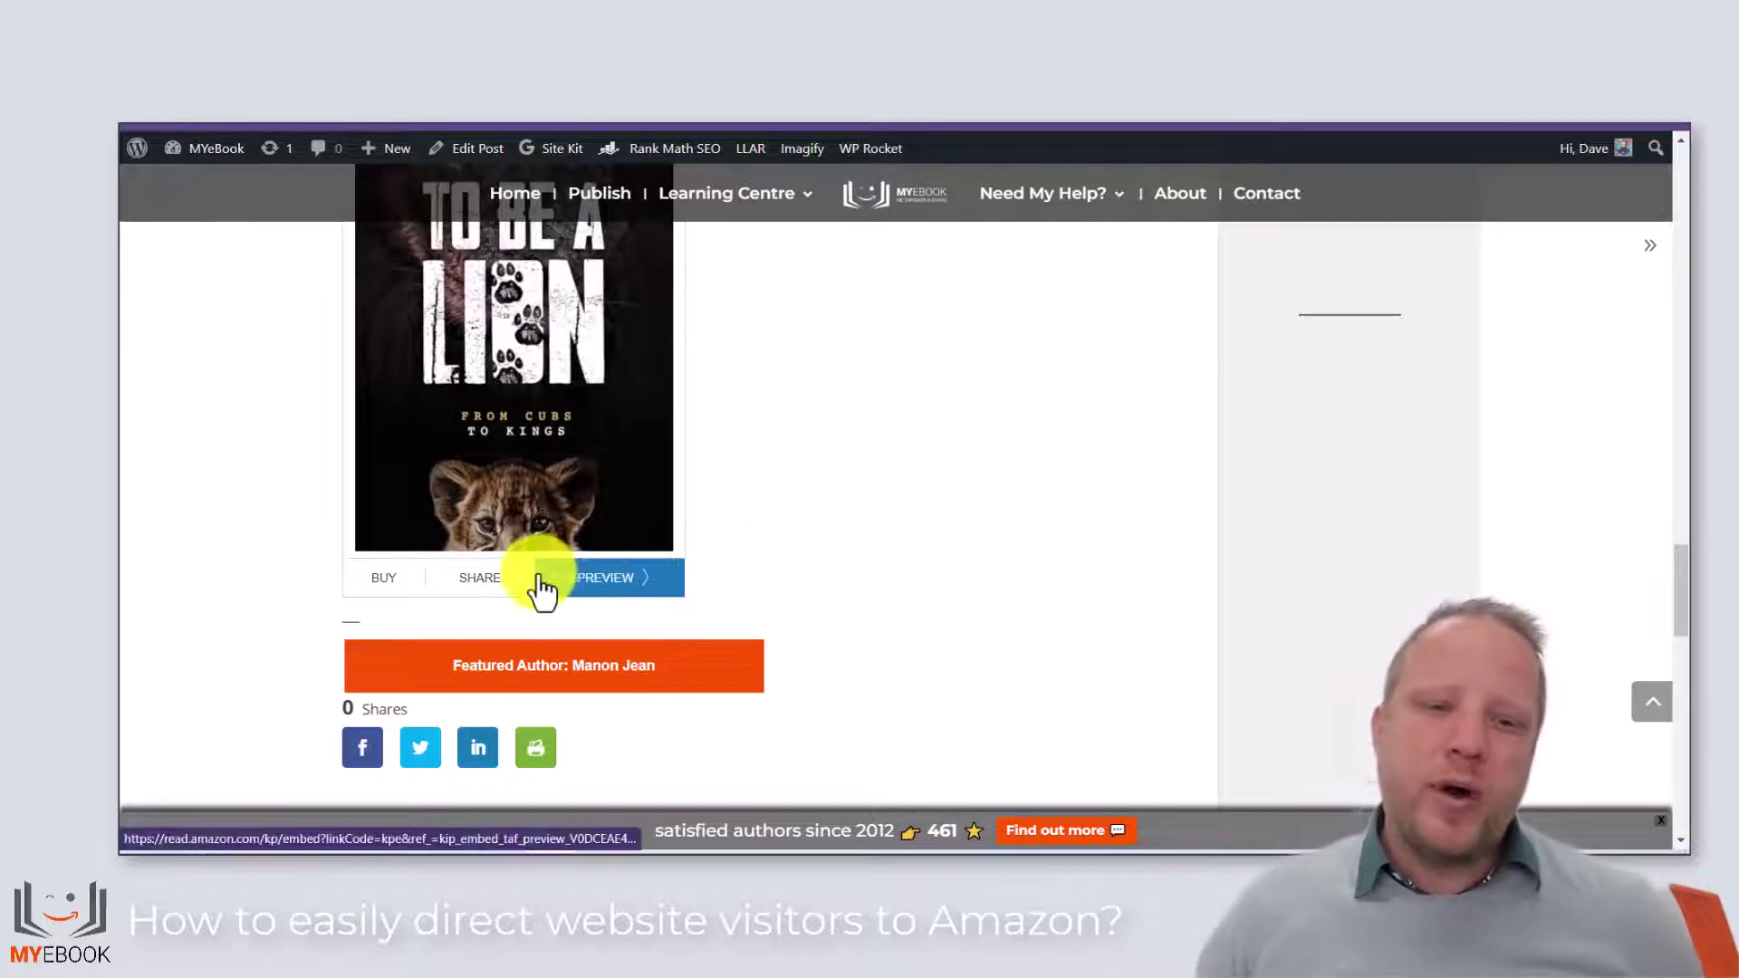
- Open the in-page Kindle preview, turn to the next sample page, and close the share window
click(610, 582)
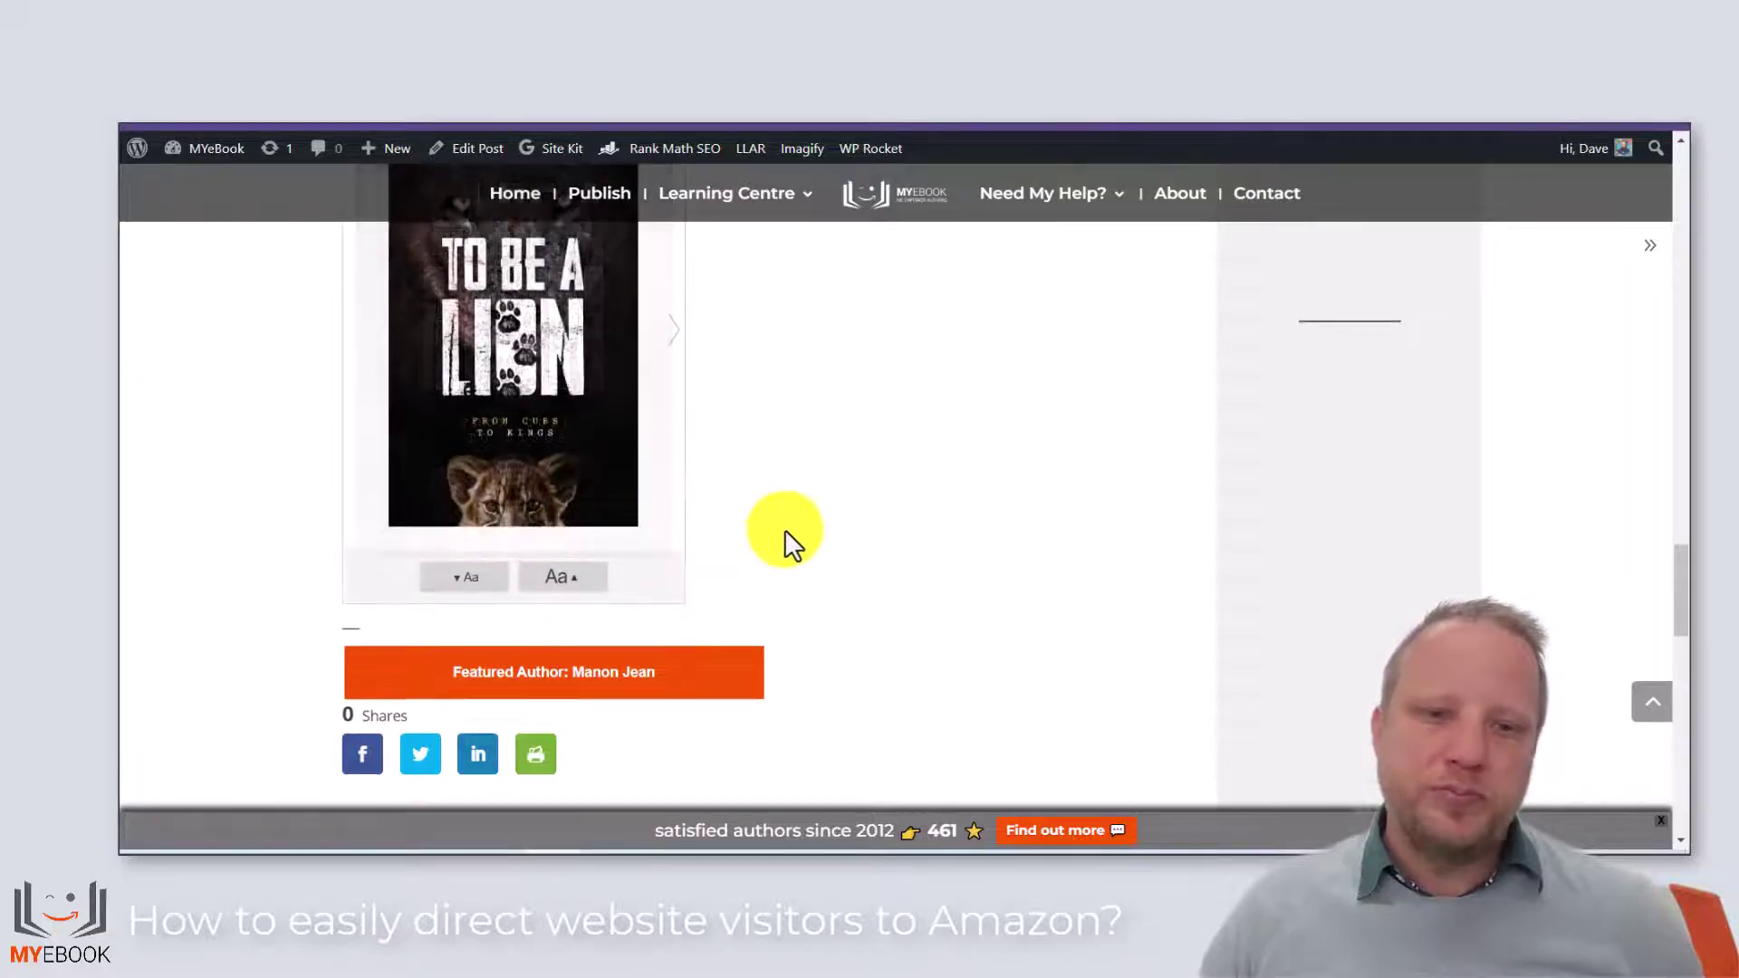
scroll(784, 529, up, 1)
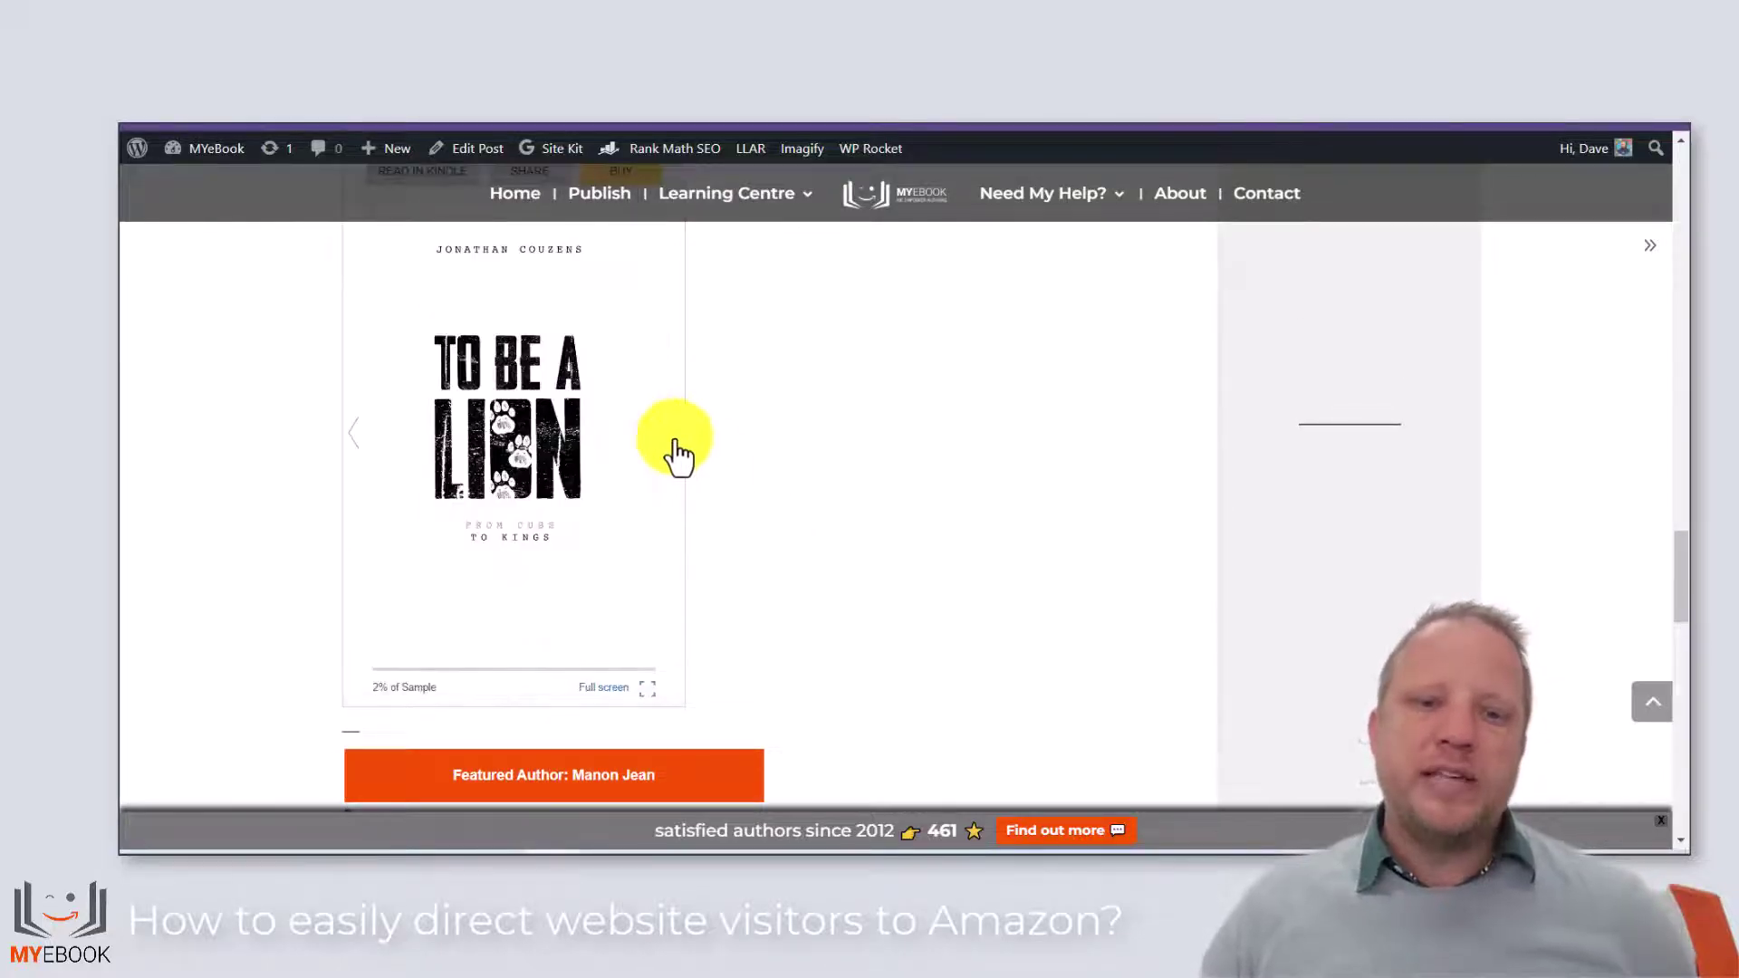
click(677, 458)
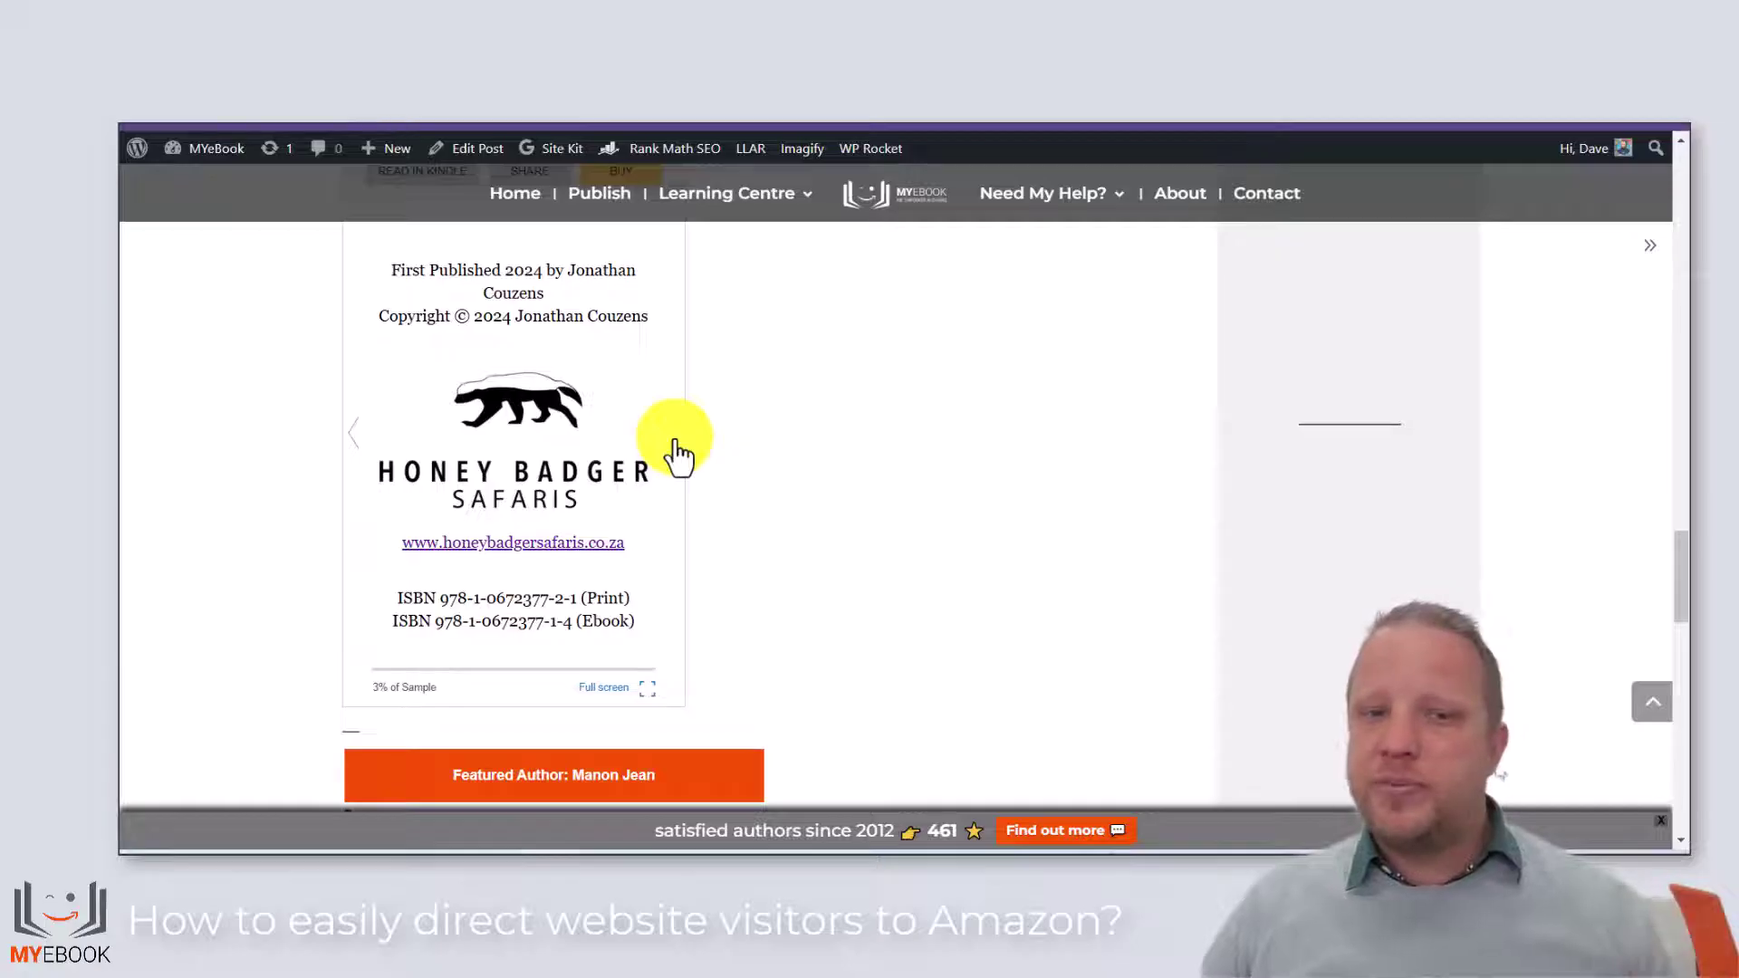
scroll(677, 457, down, 10)
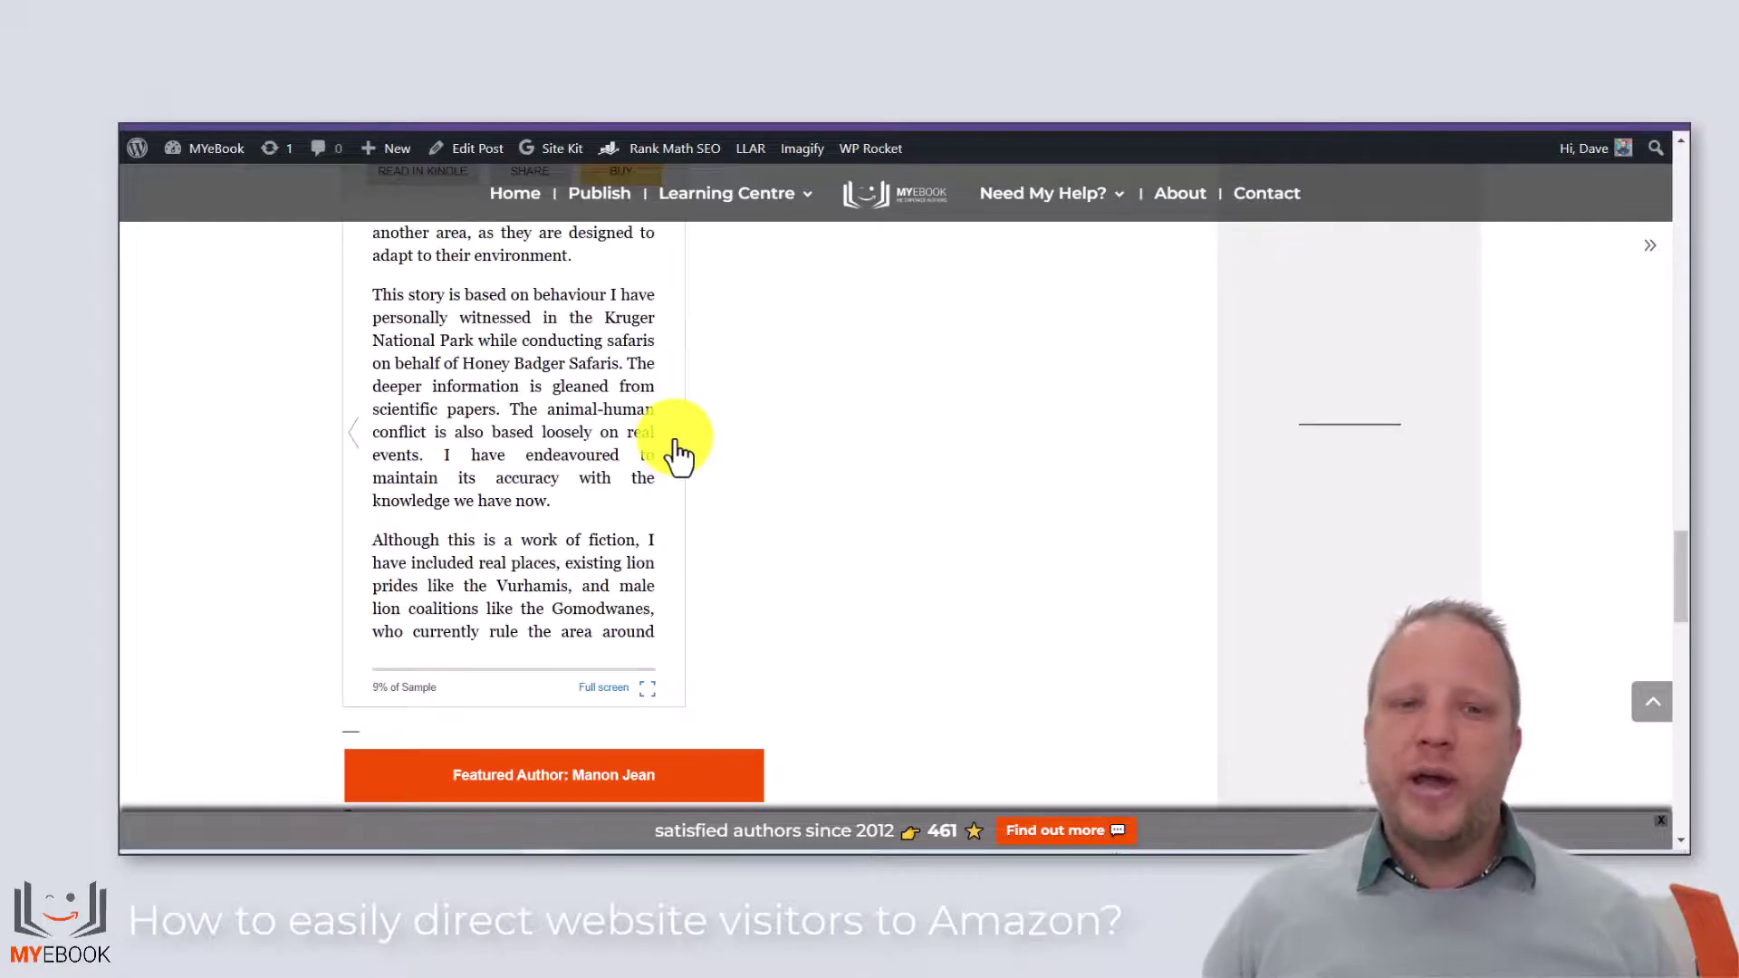
scroll(678, 457, down, 2)
scroll(678, 458, down, 2)
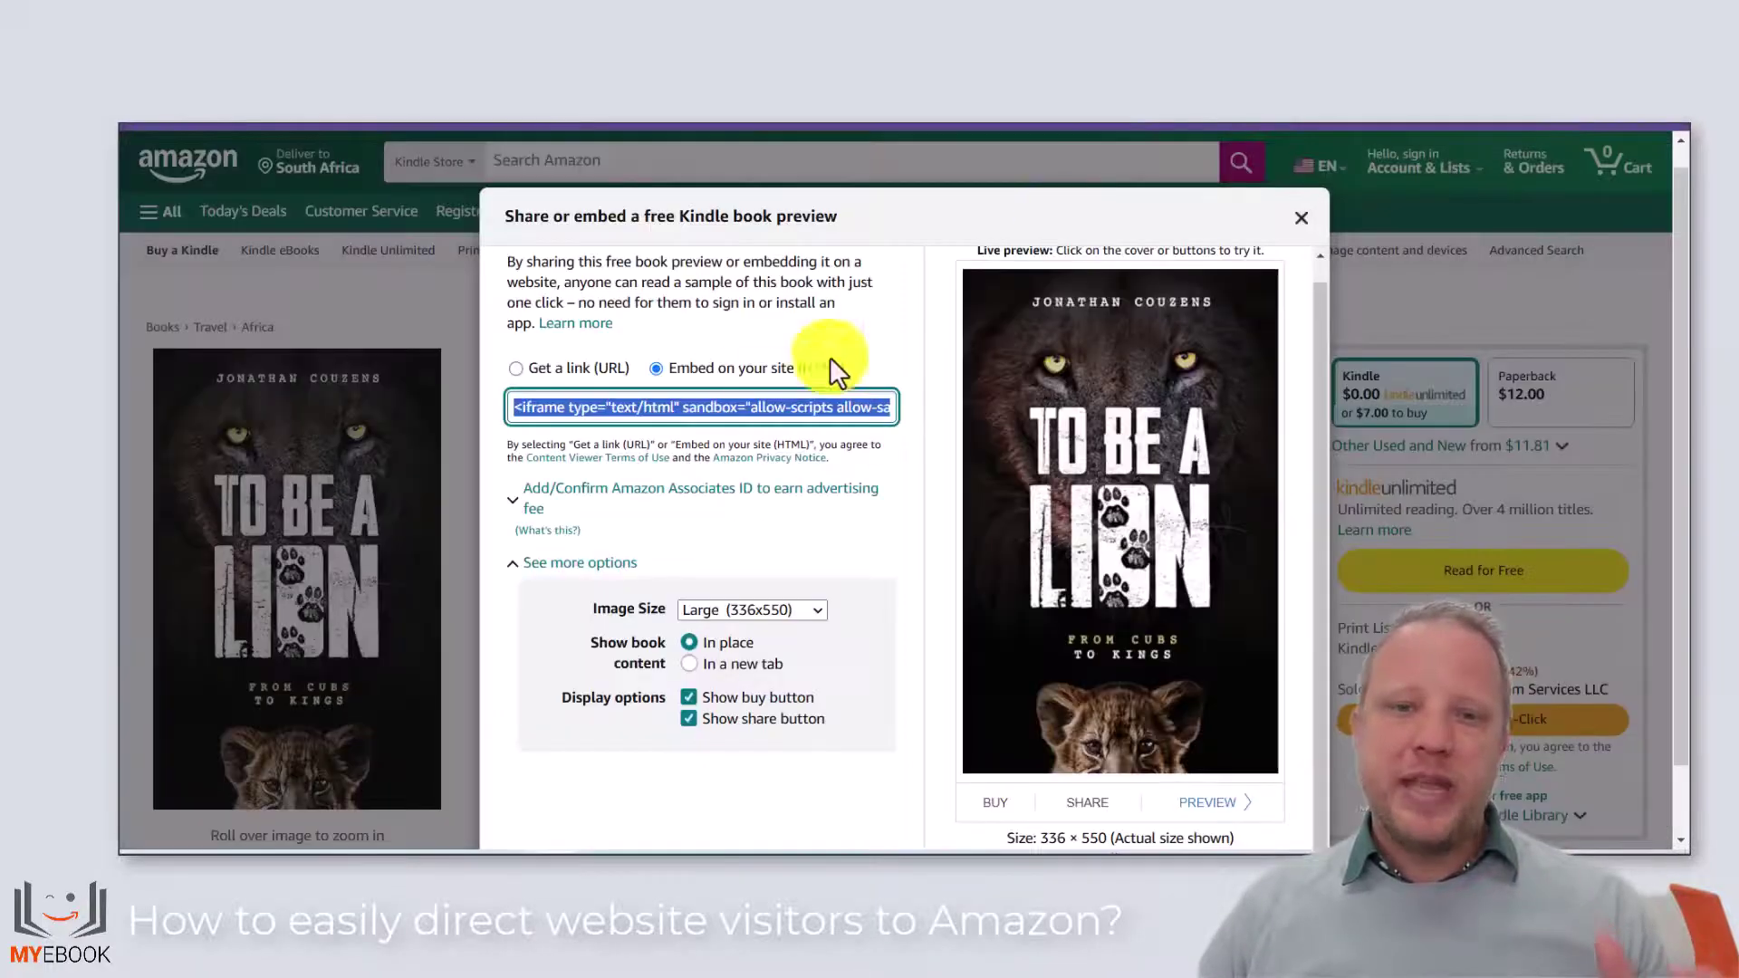
click(1300, 218)
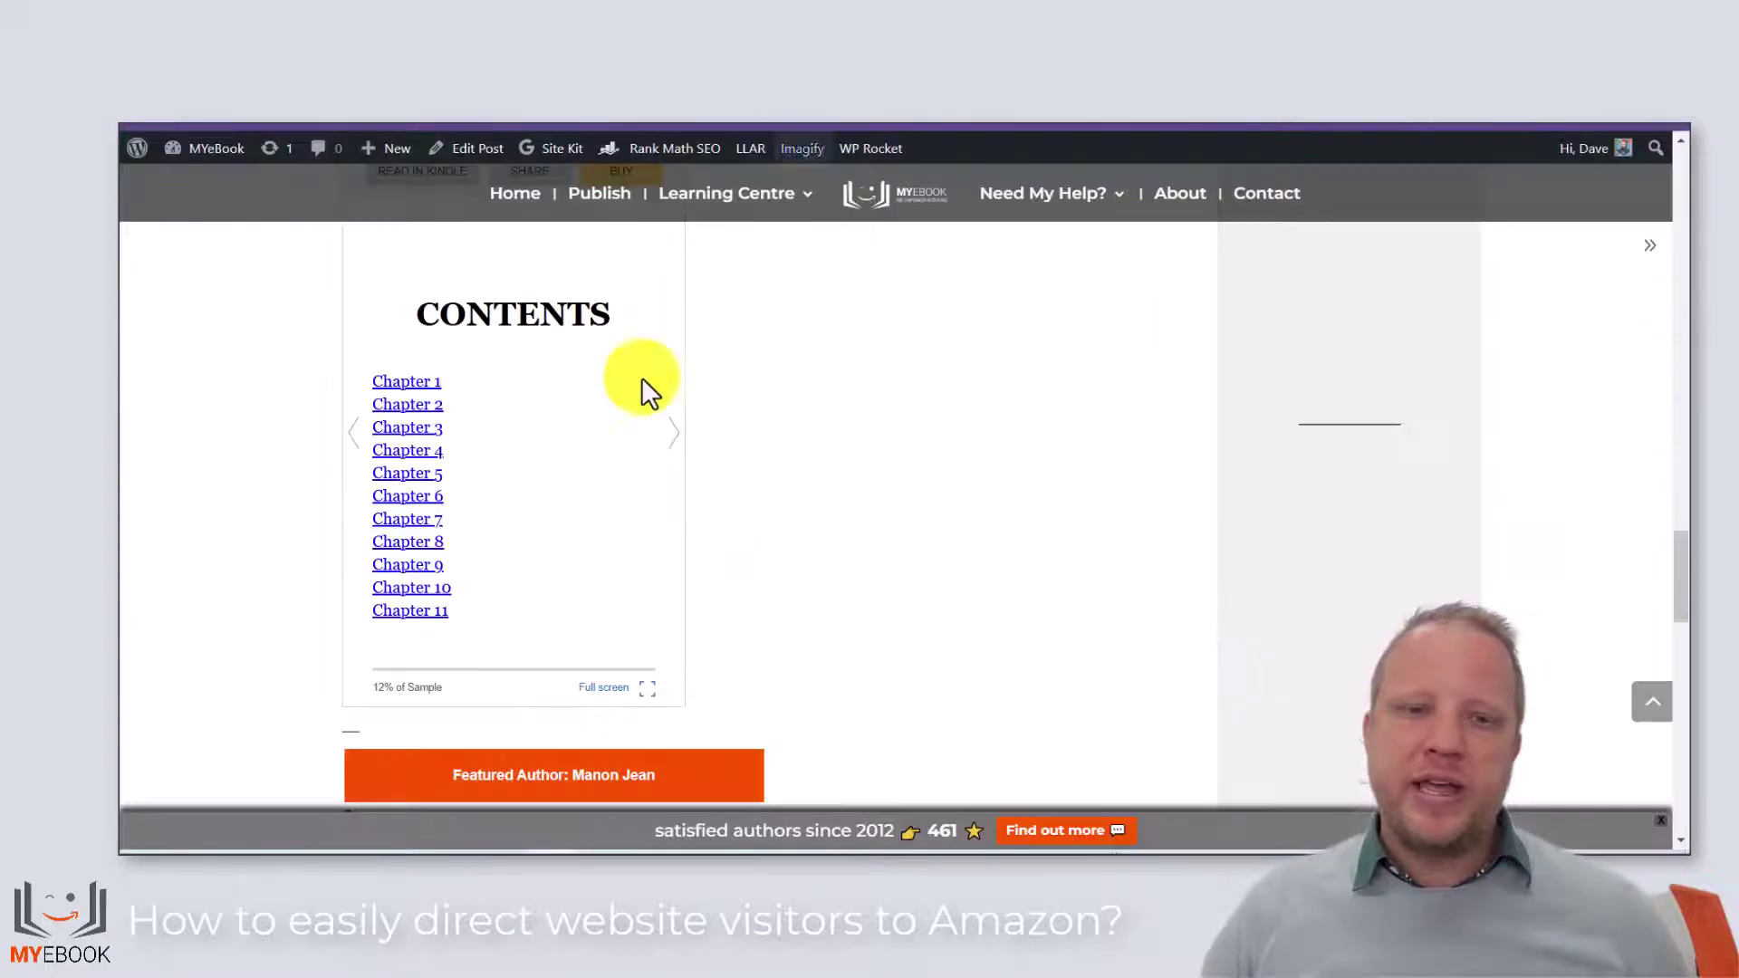
scroll(676, 654, up, 2)
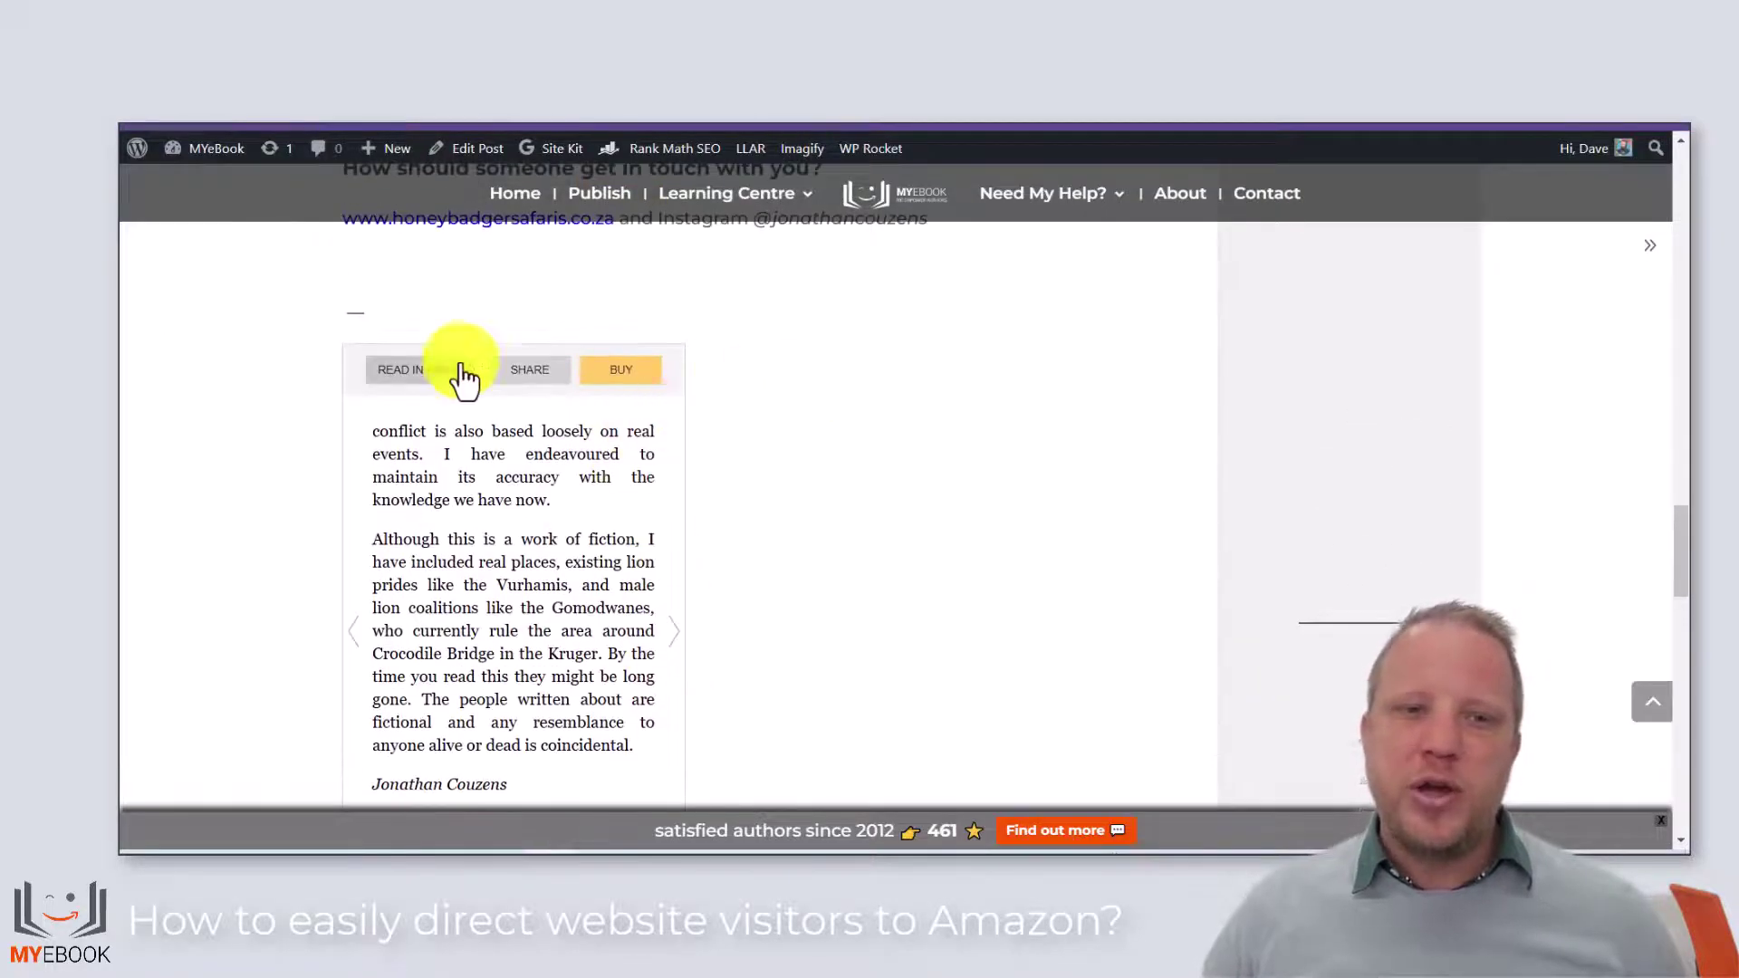